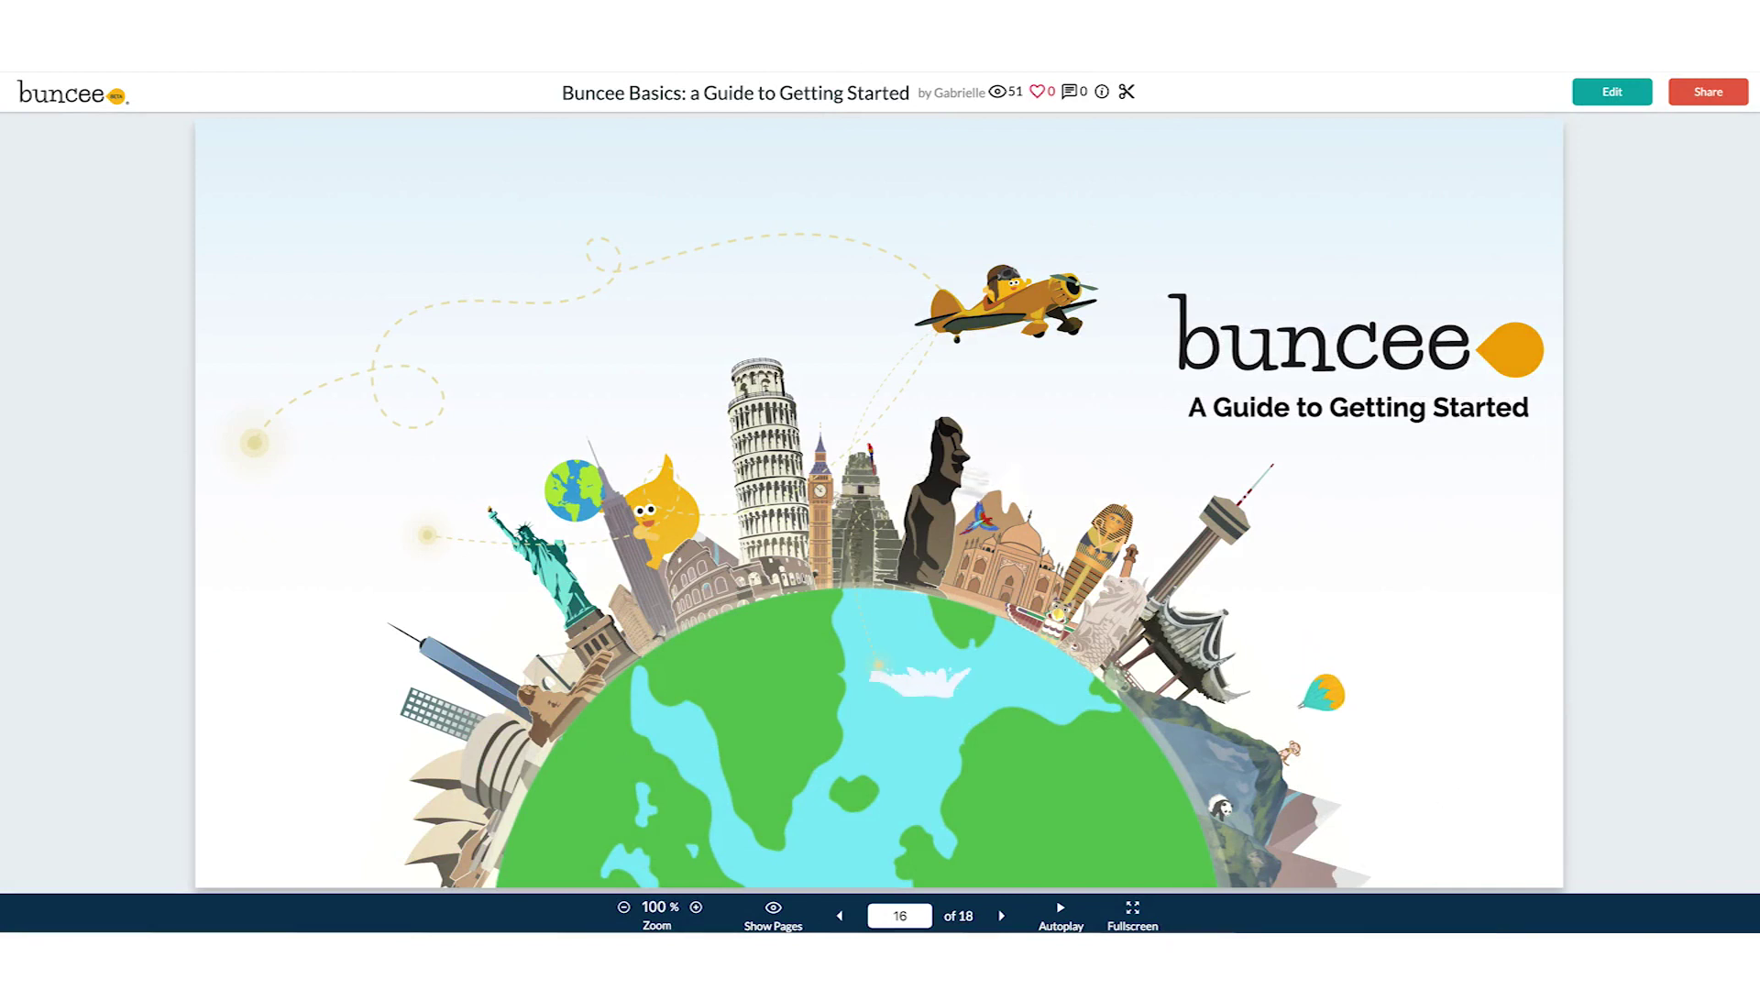
Advance the Buncee Basics guide two slides, to the Student Experience slides 17 and 18
click(1002, 917)
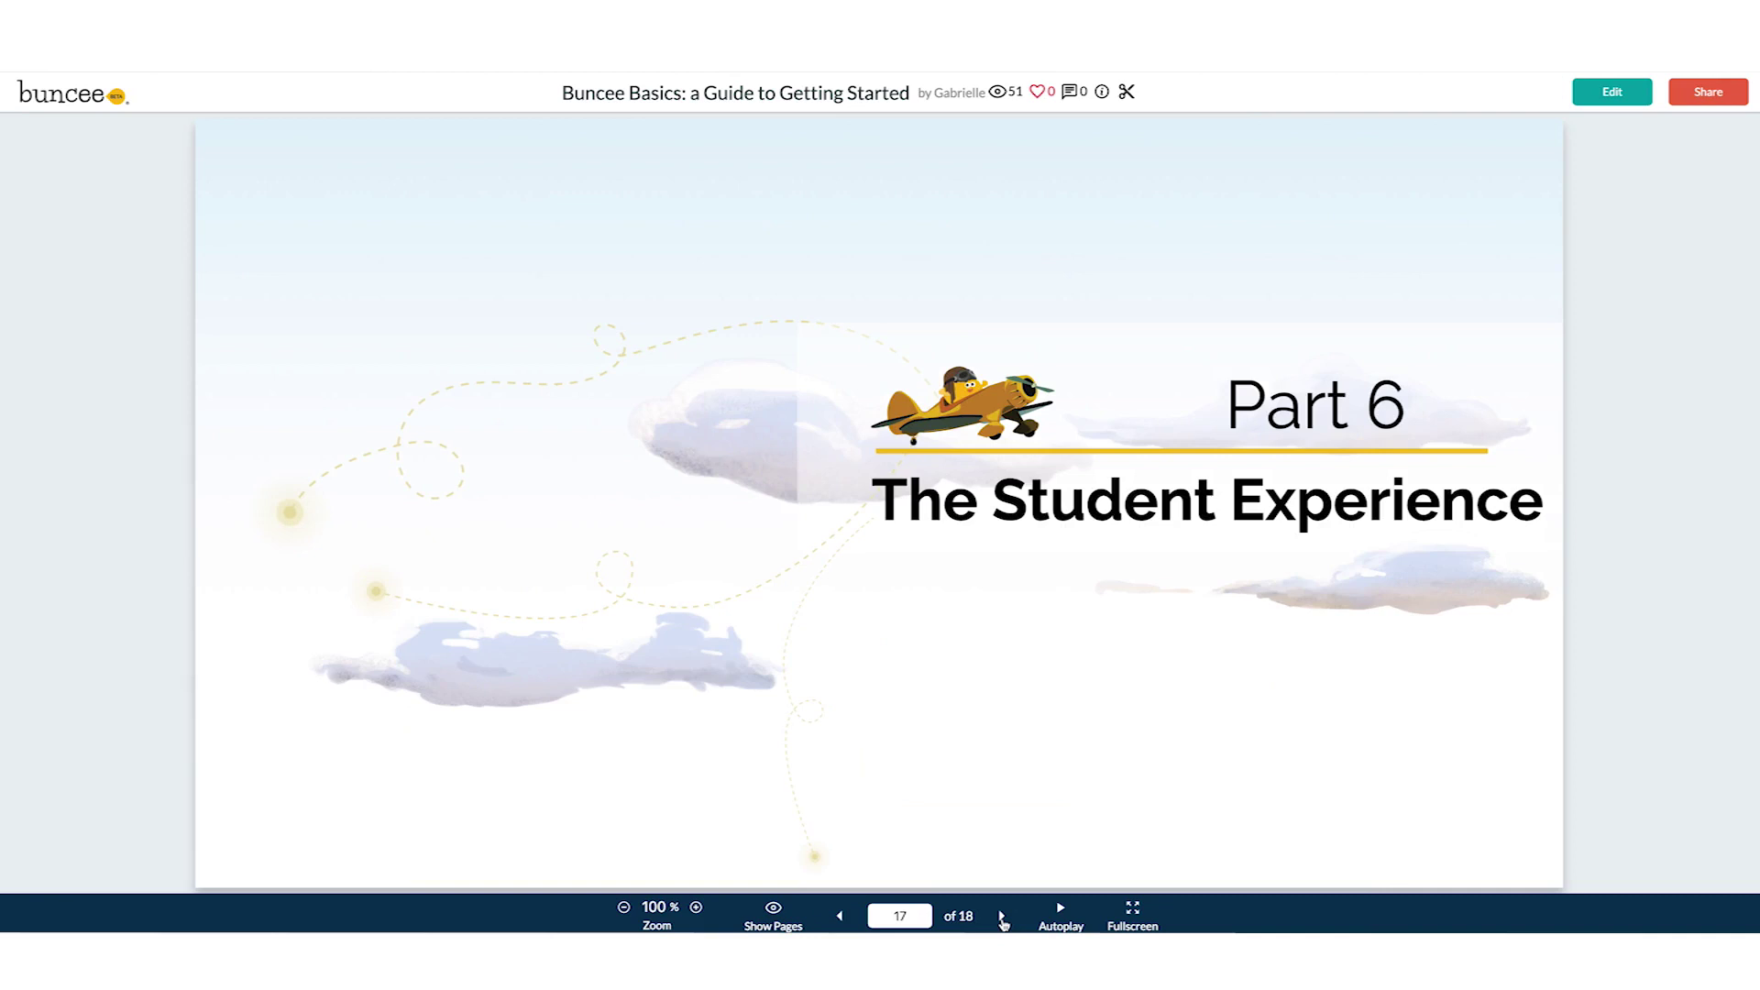
click(1002, 919)
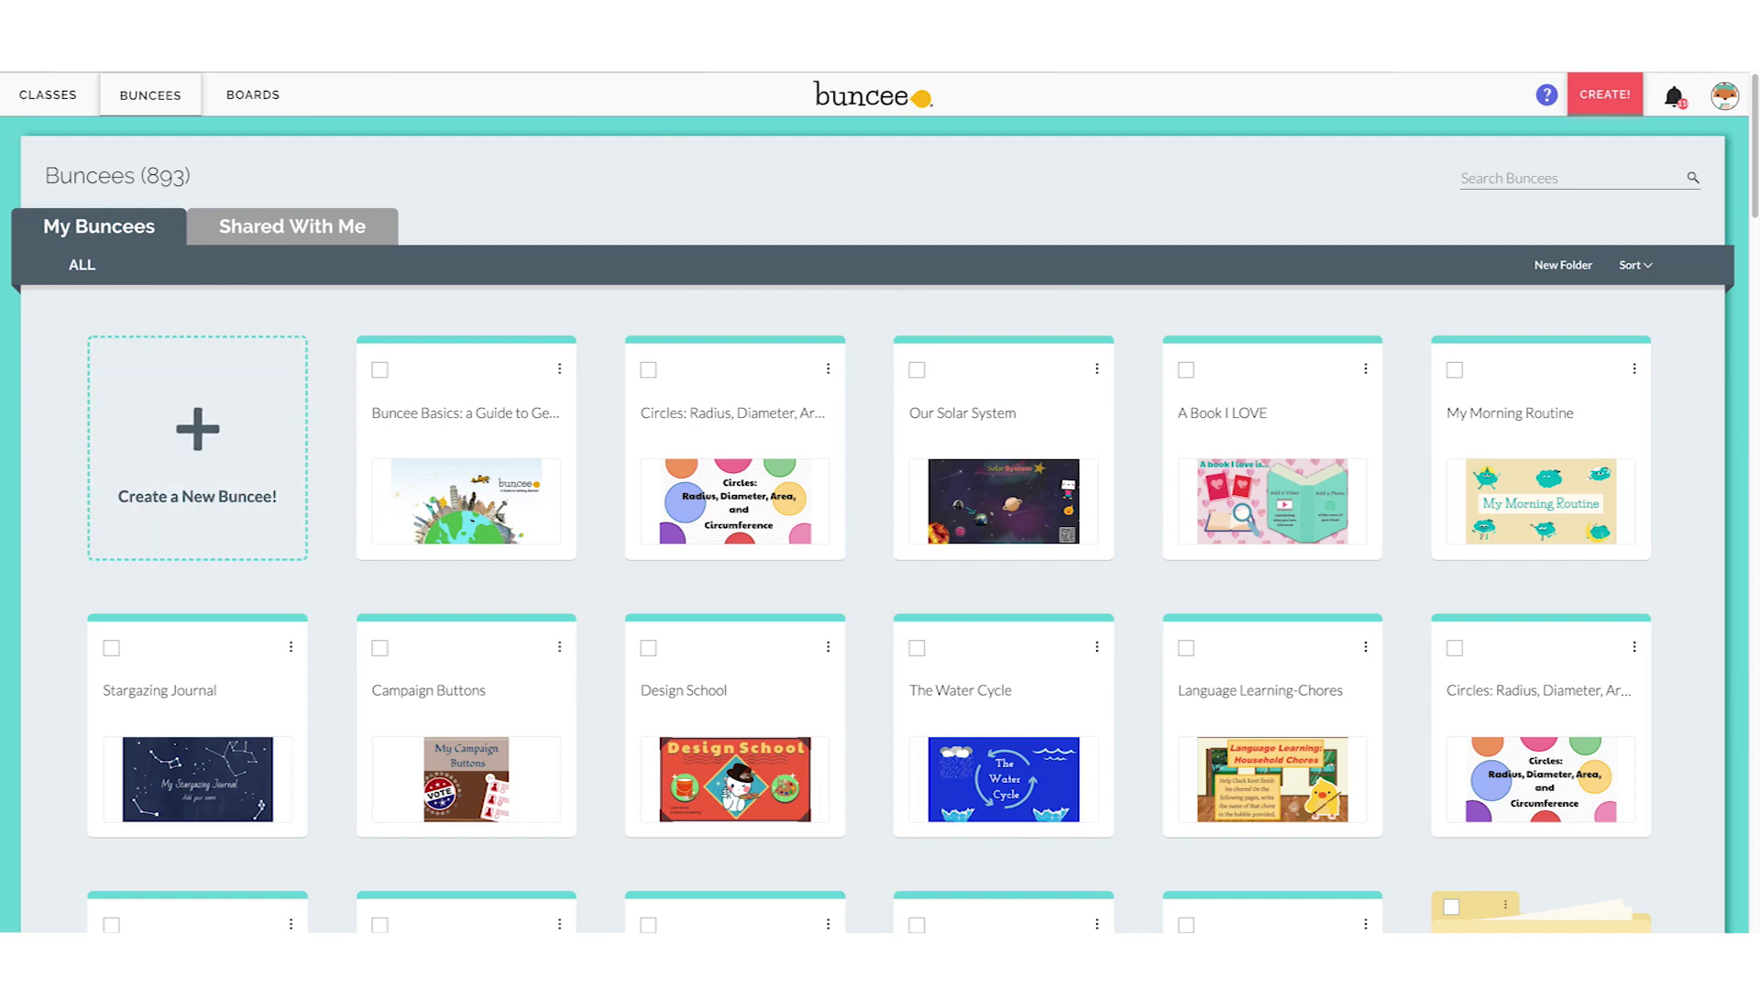
Show the CLASSES page with the New Class tile and the twelve classes from Art to Test
click(51, 97)
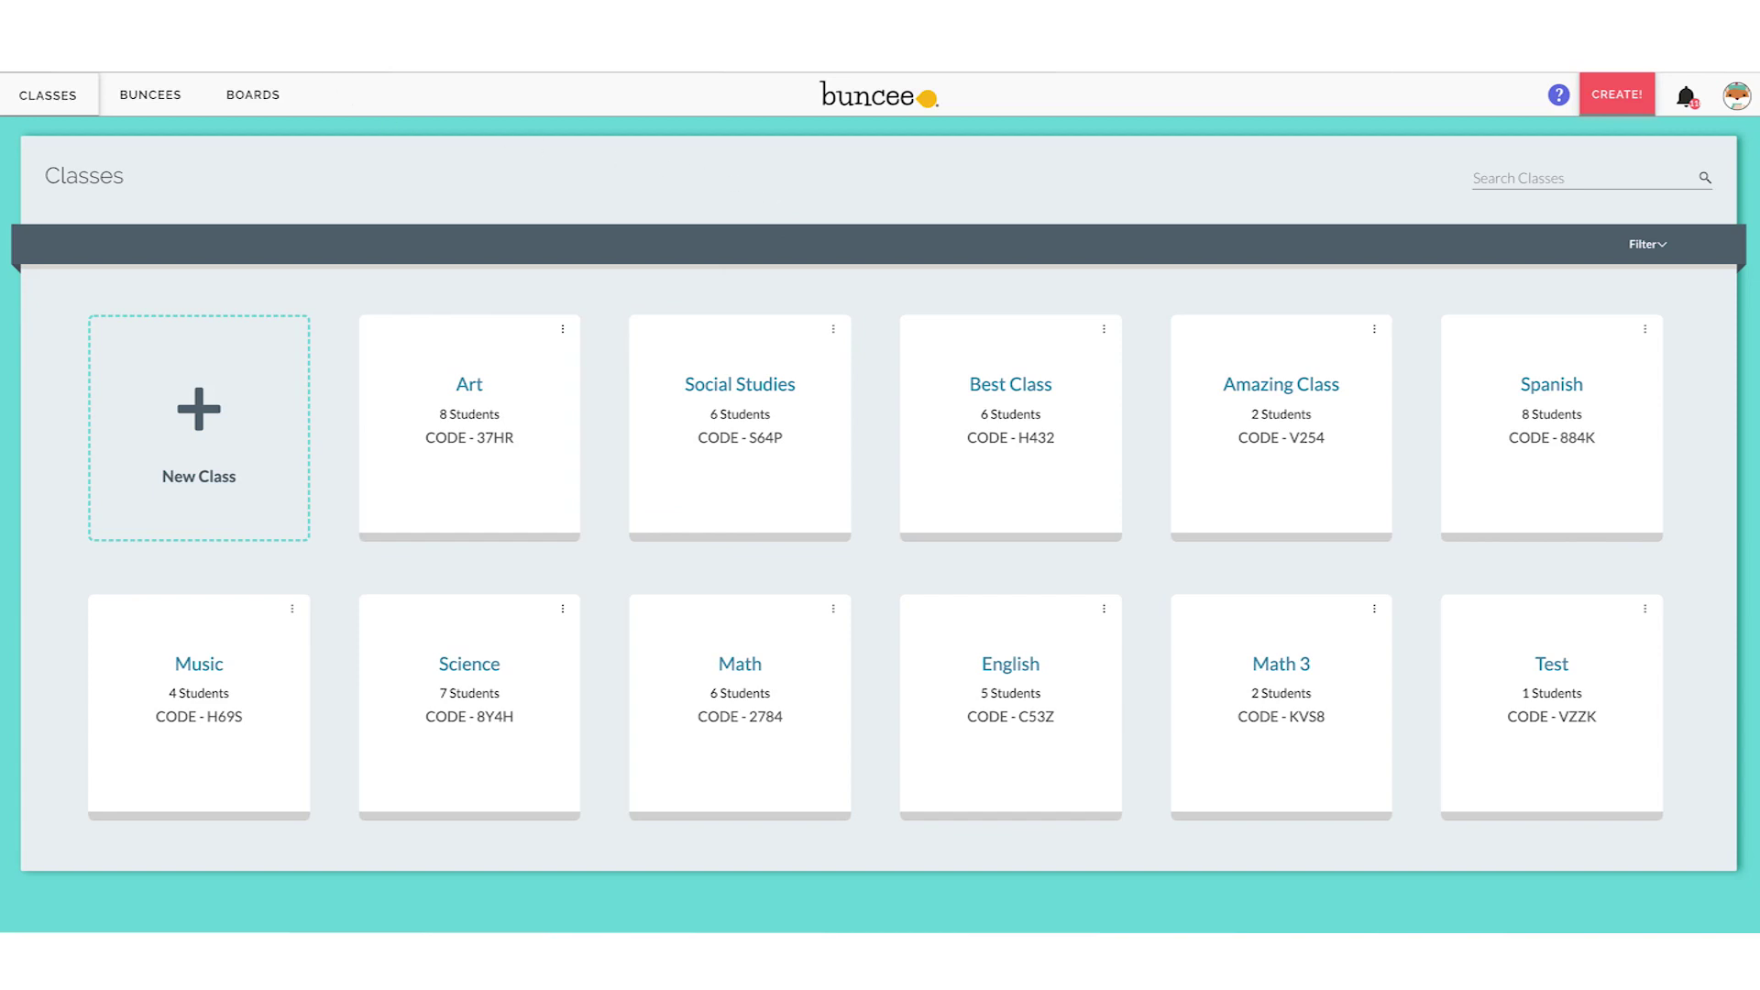
Log out of the teacher account from the profile avatar's dropdown
click(1736, 95)
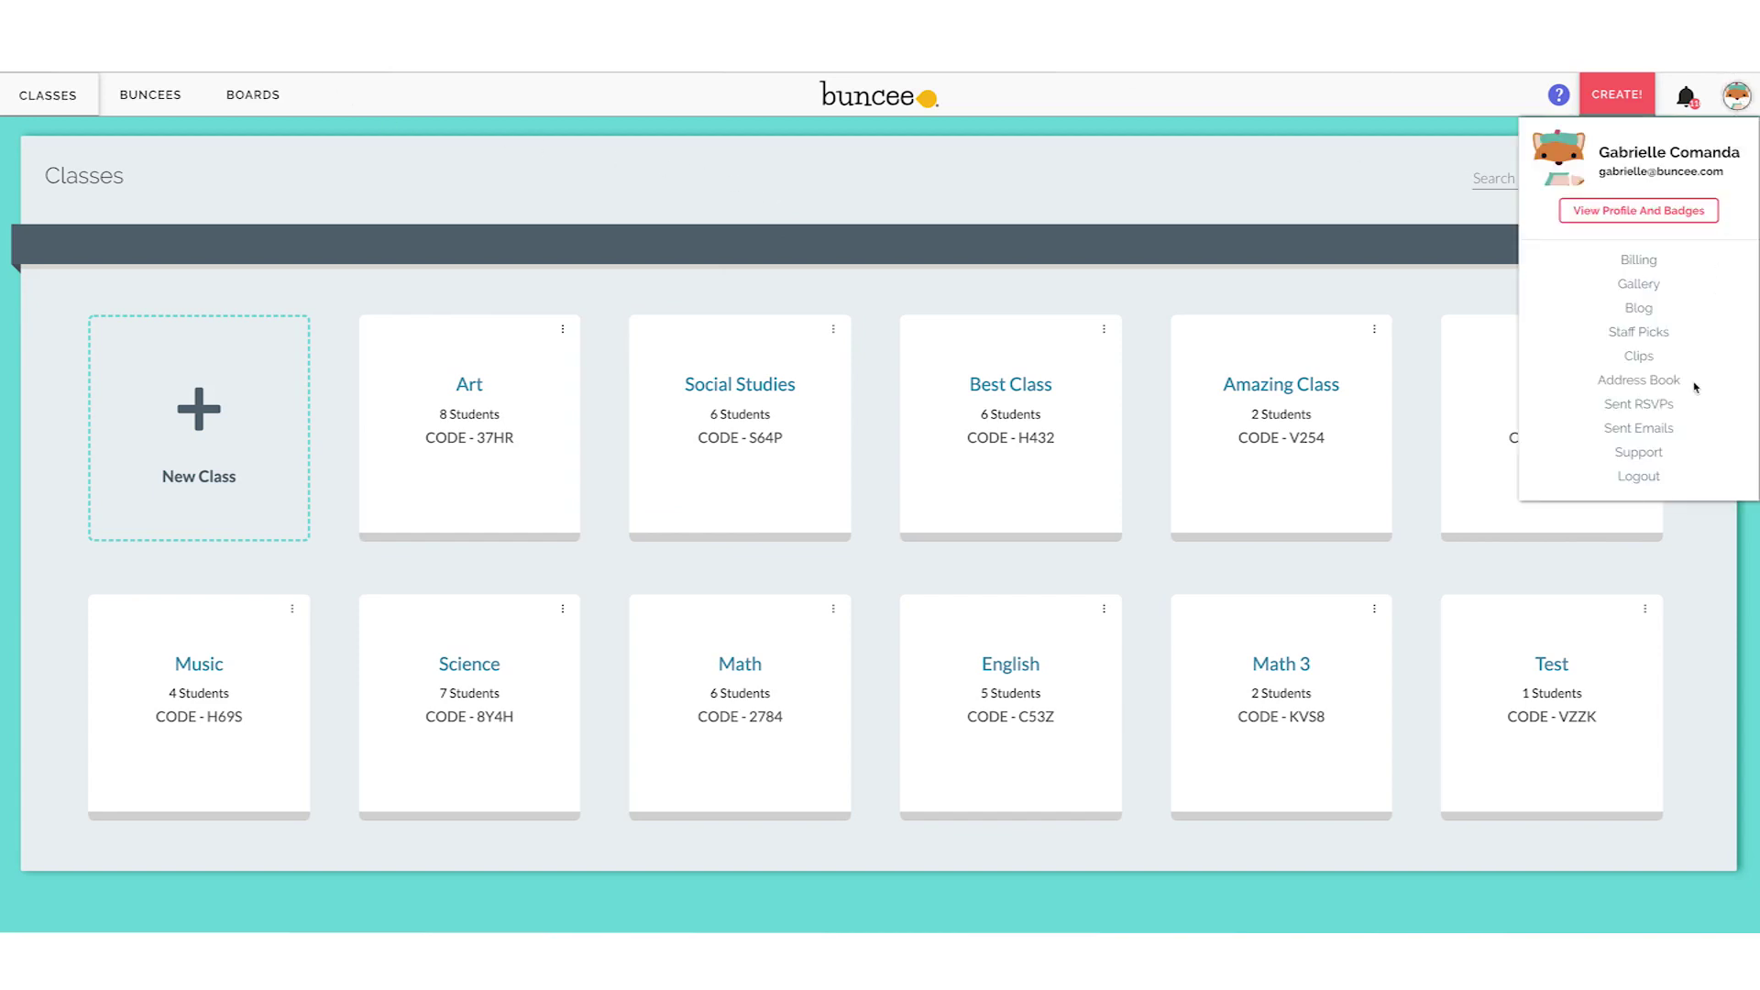
click(1638, 477)
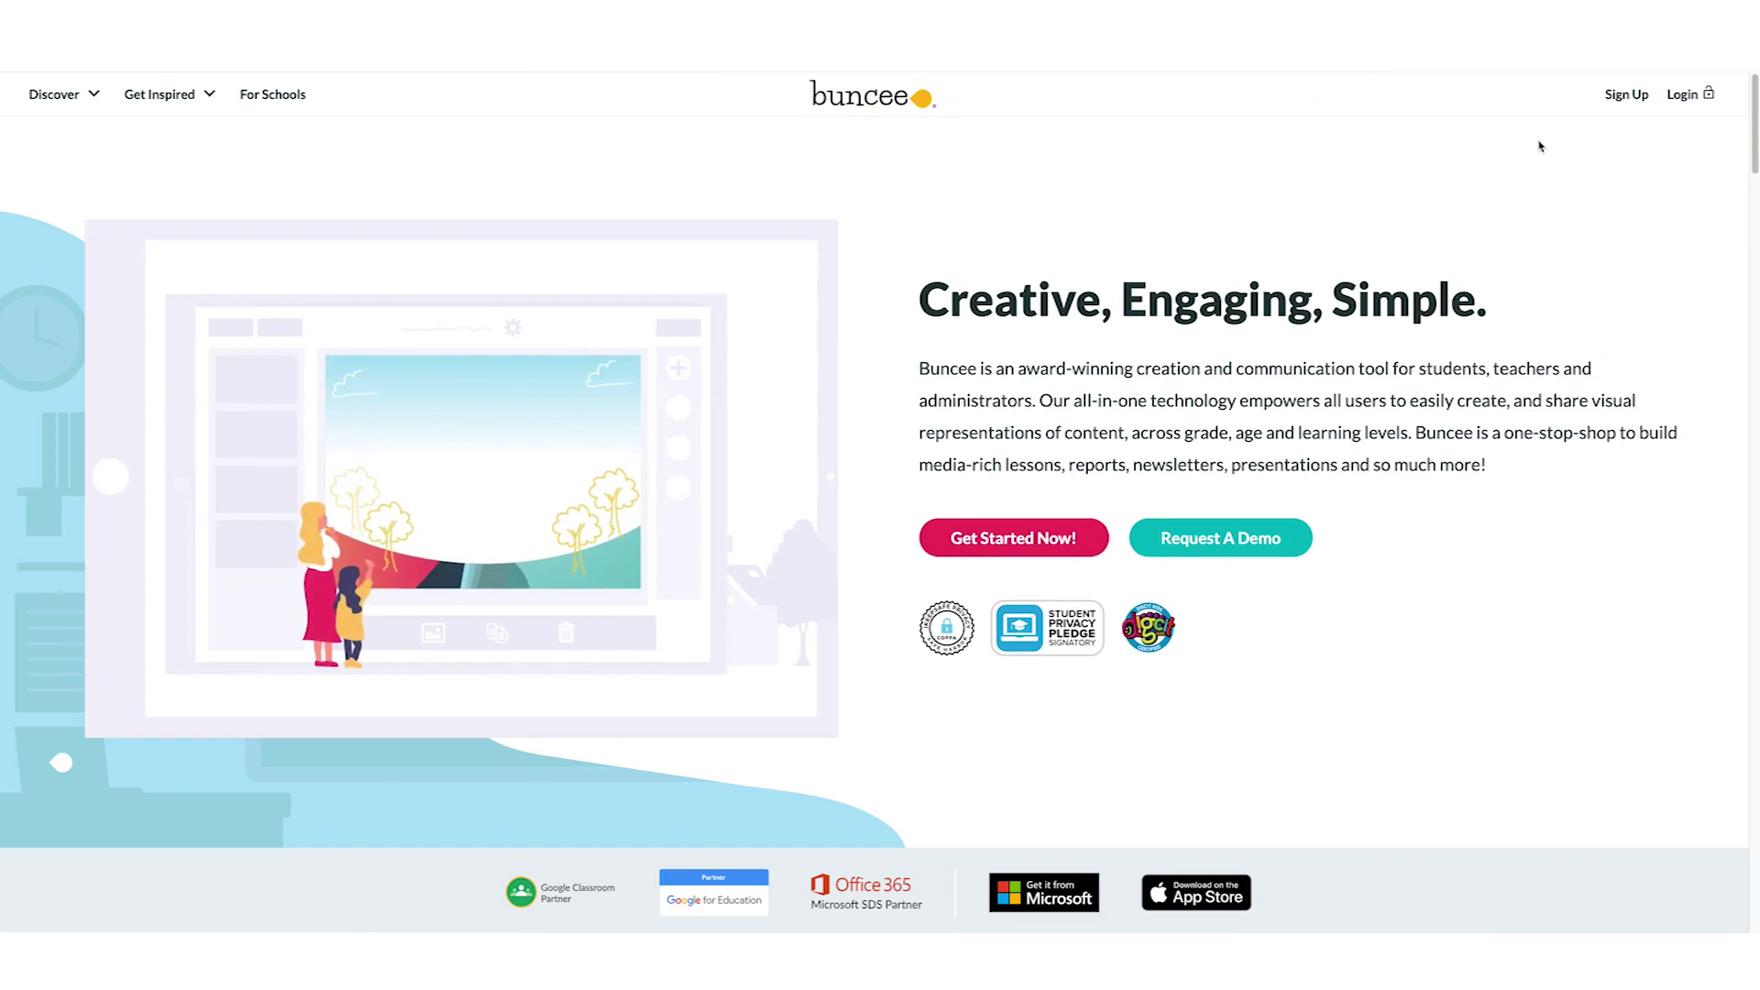
Begin a student sign-up by submitting the Art class's four-character class code
click(1628, 97)
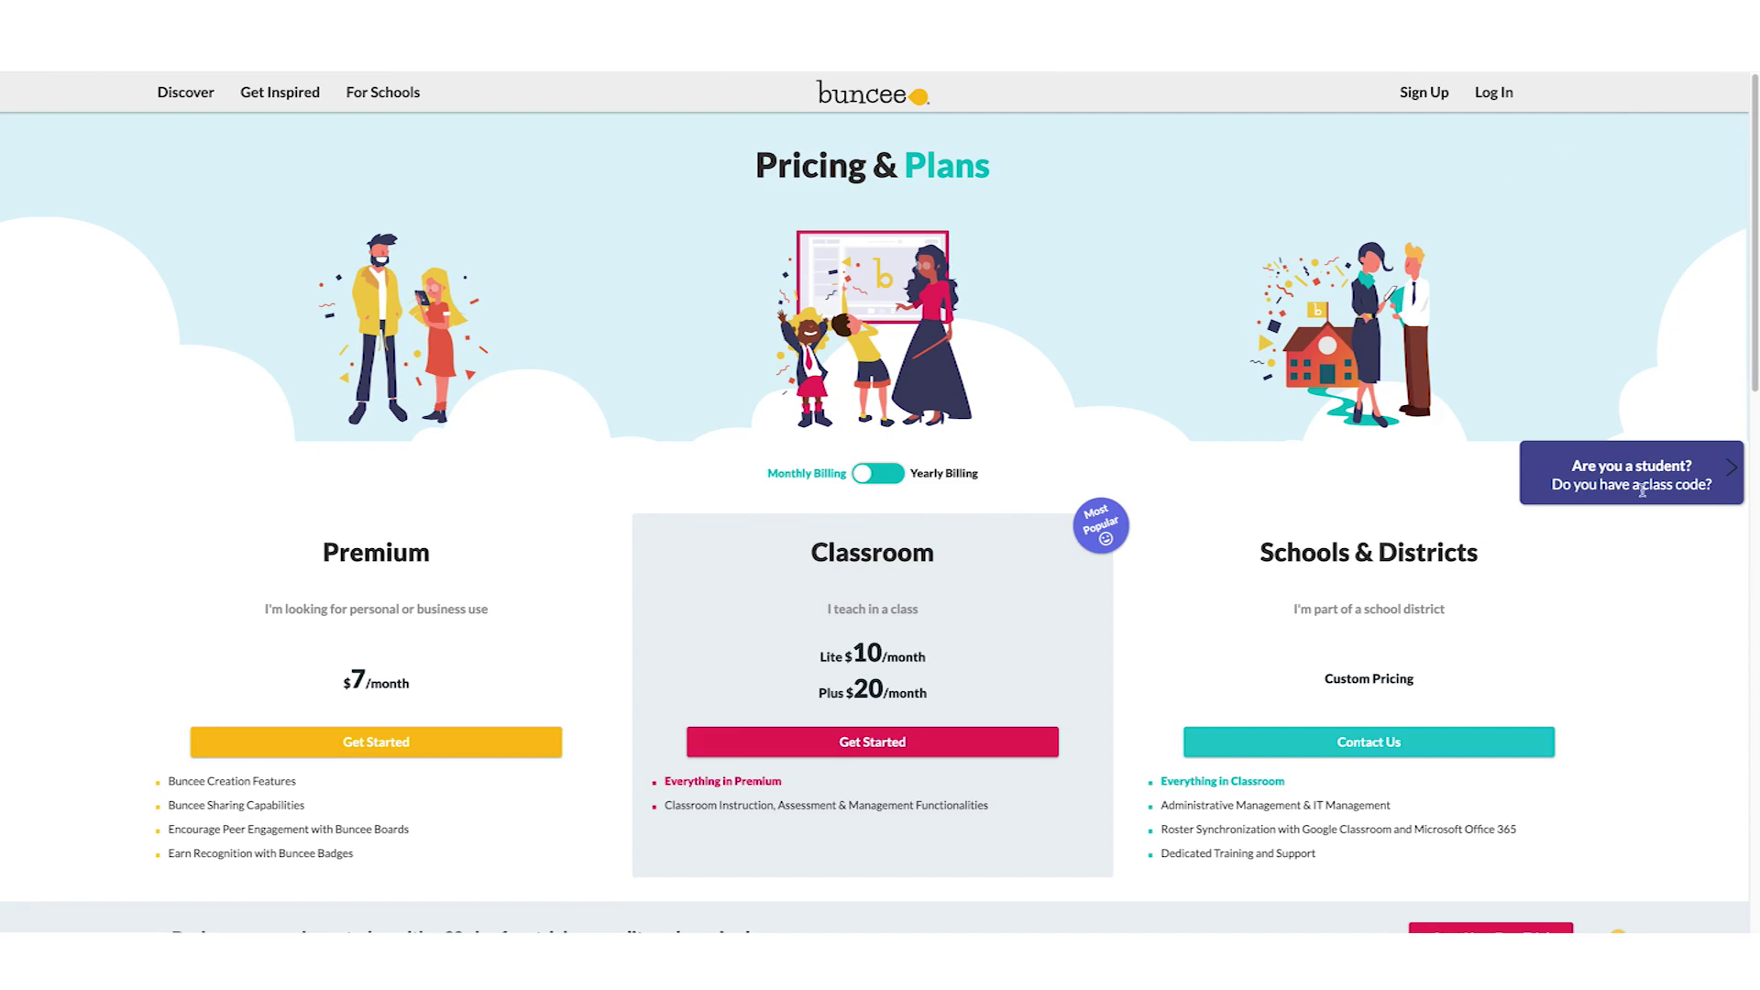
click(1643, 568)
mouse_move(1670, 486)
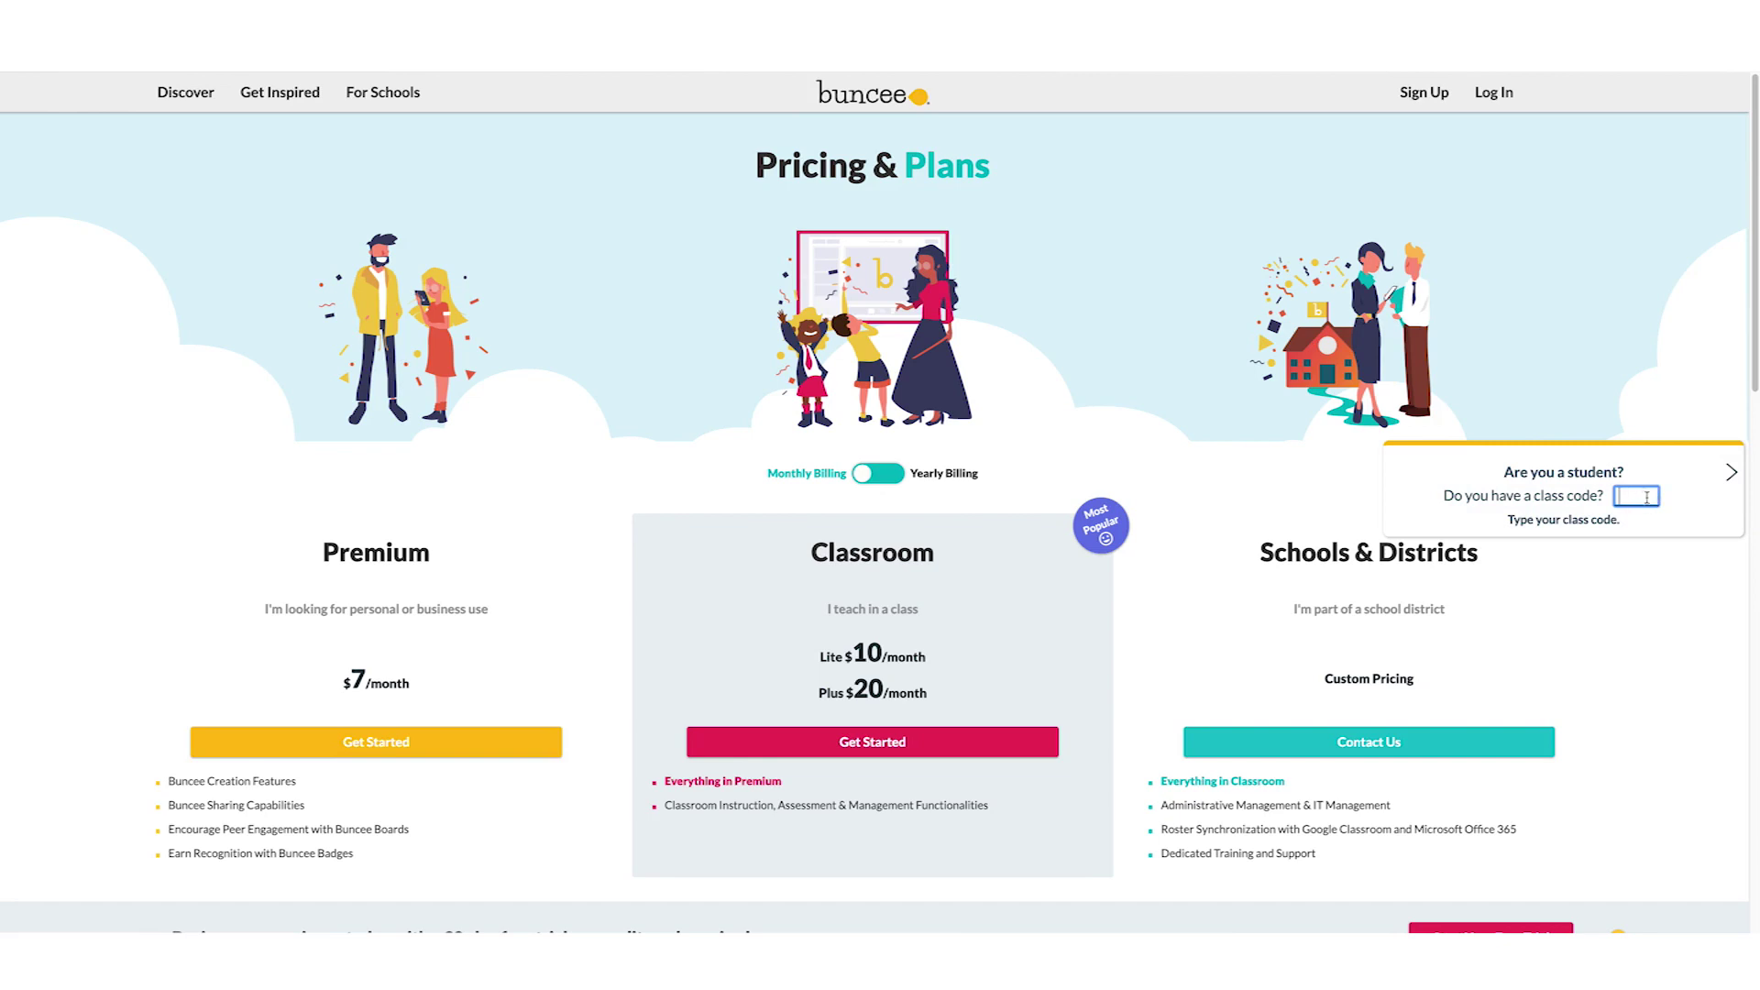
mouse_move(1699, 453)
click(1643, 497)
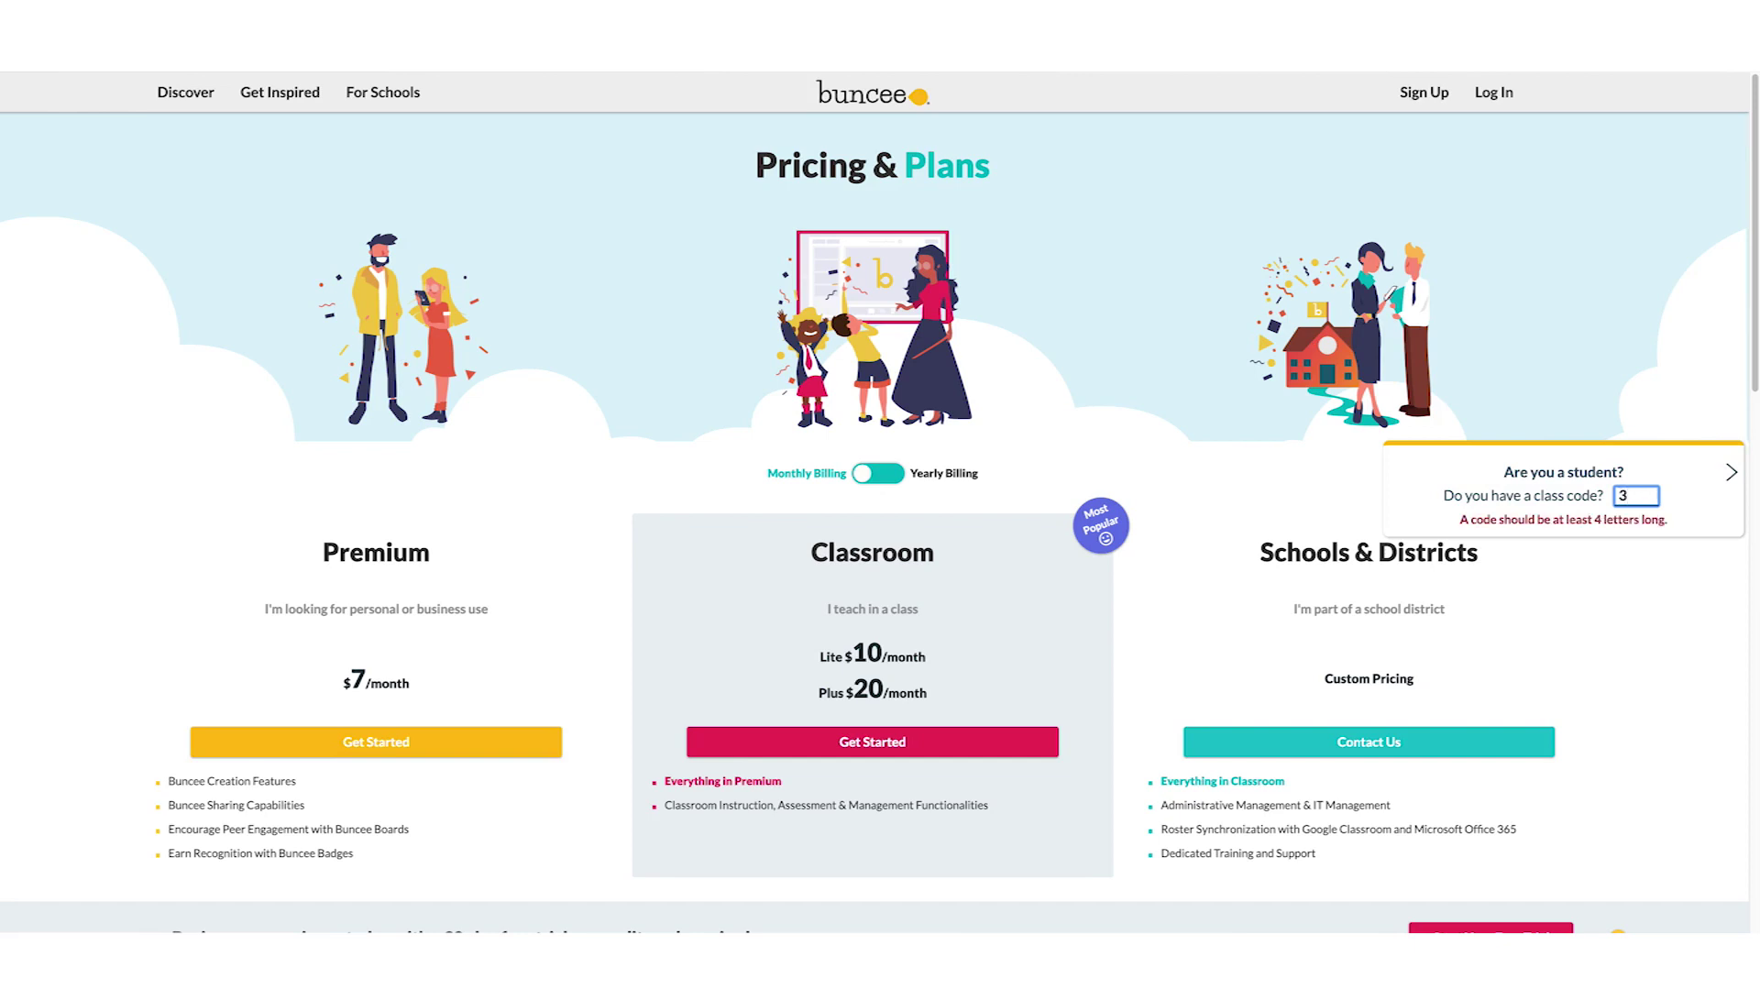
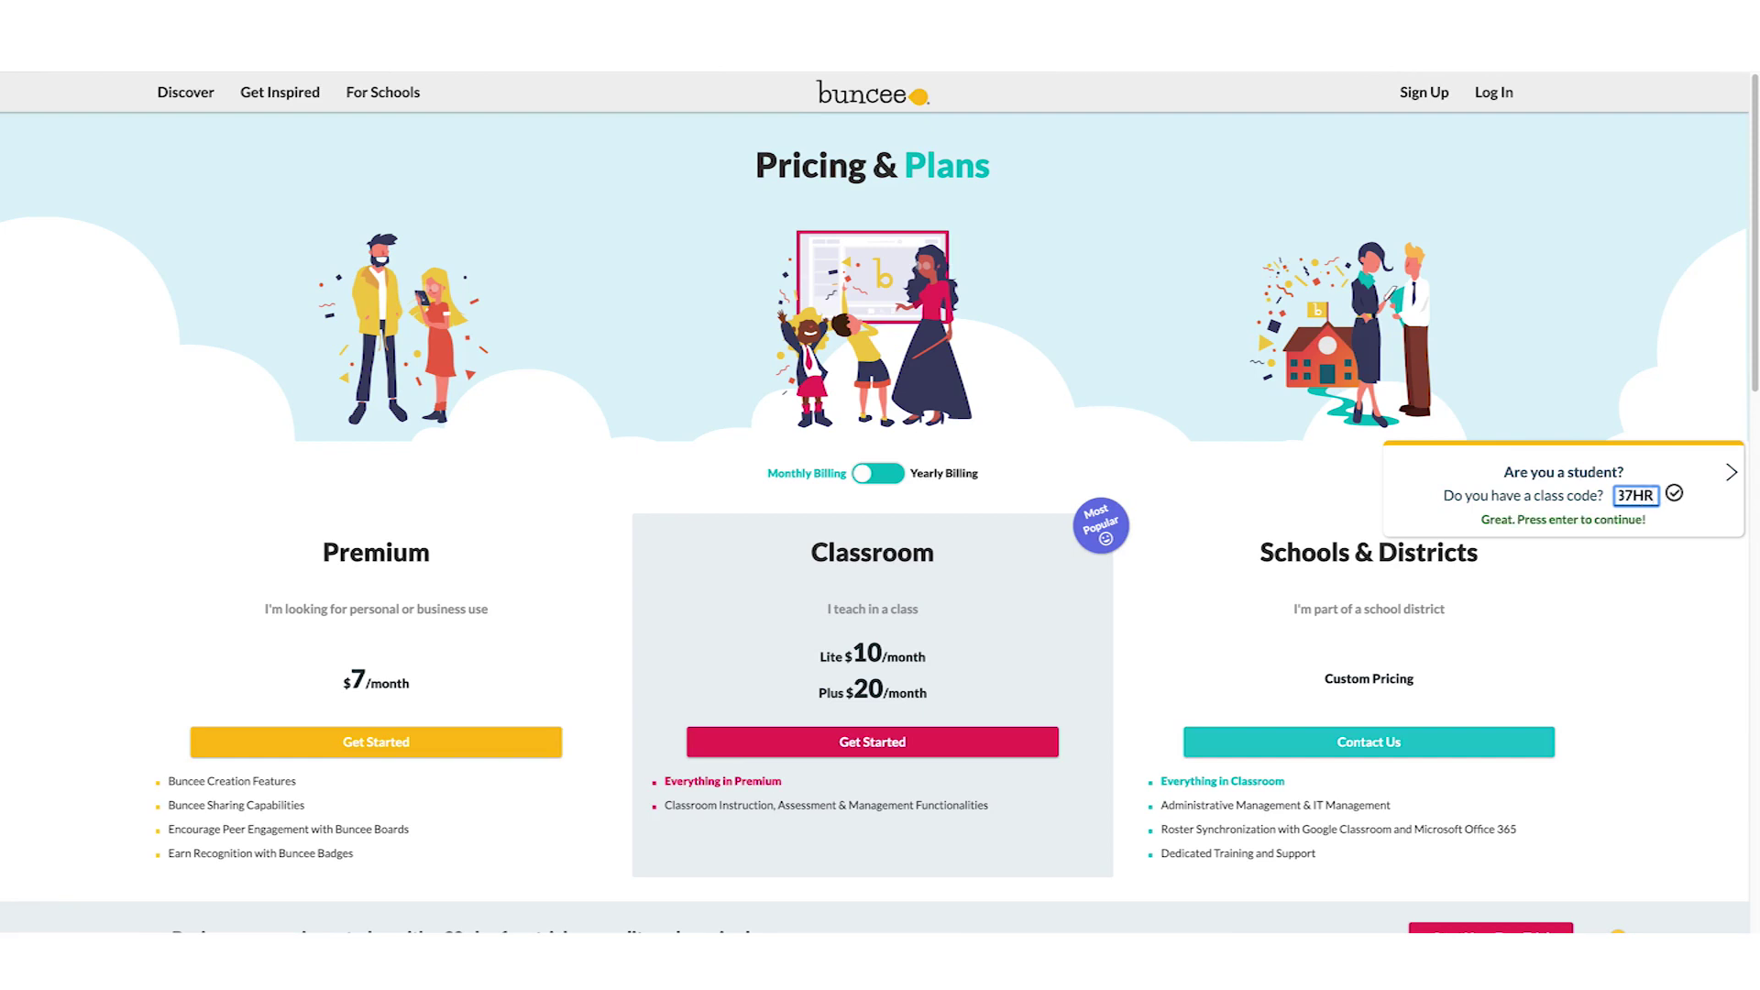
key(Return)
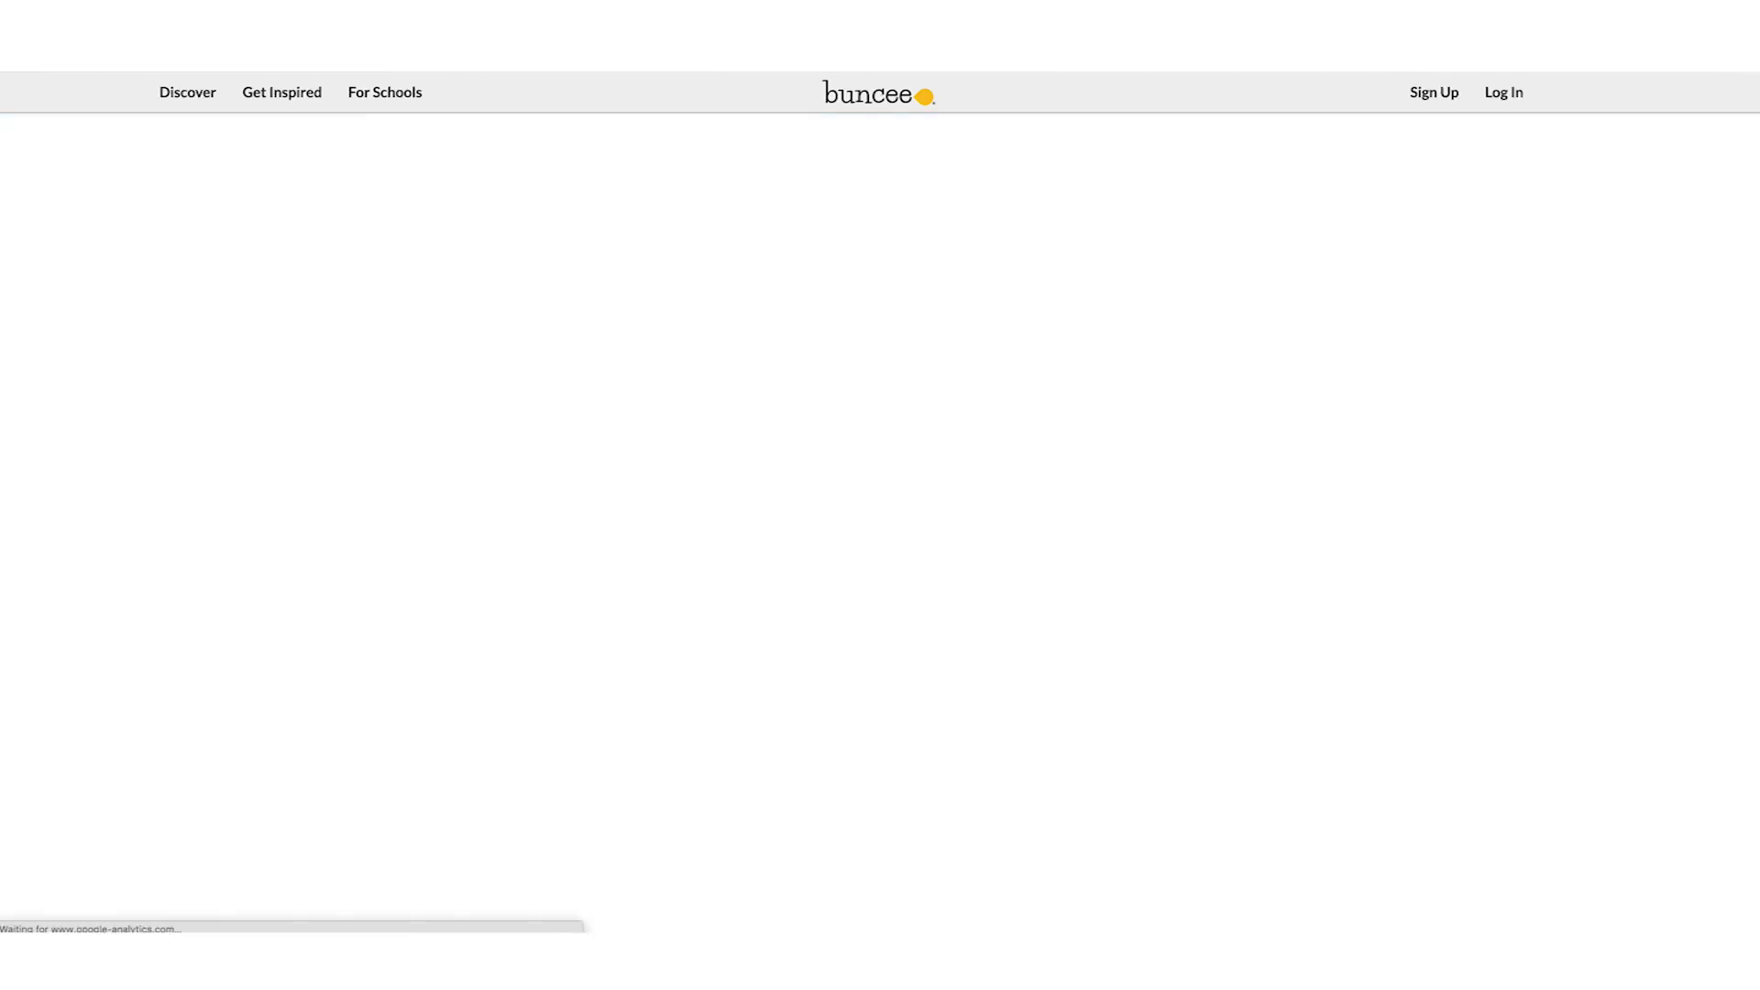
Enter the student's first and last name, fixing the typos in each
click(813, 367)
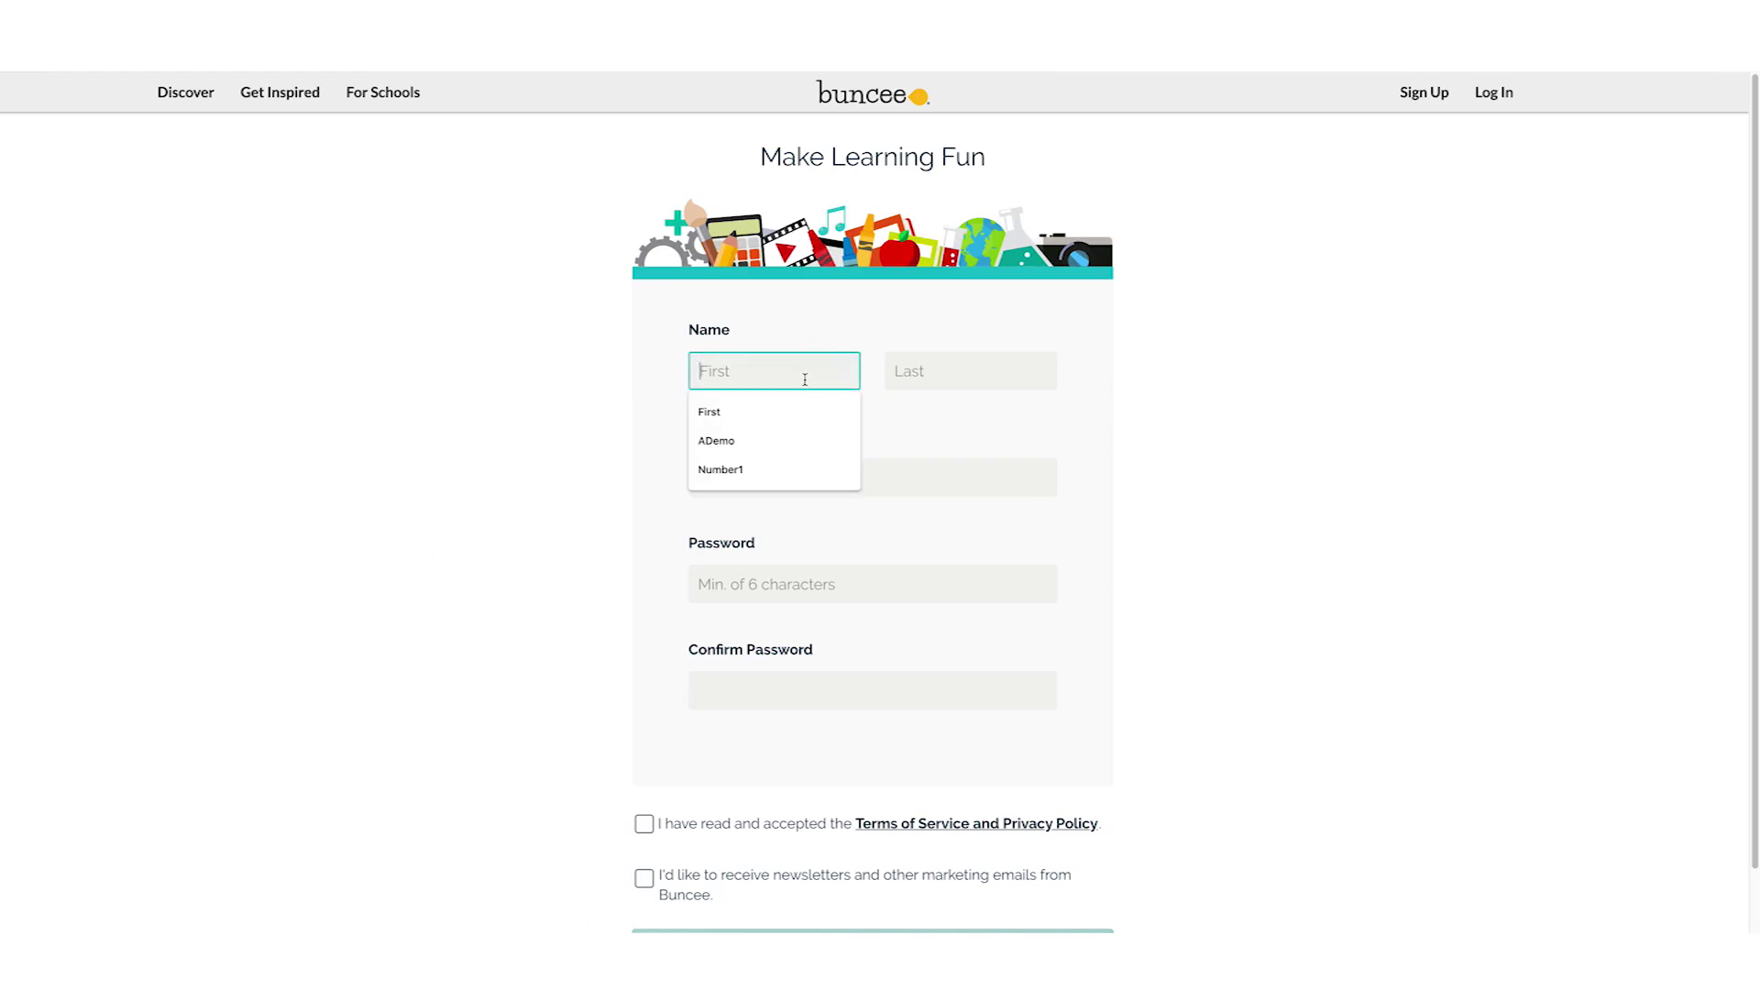
text(Firs)
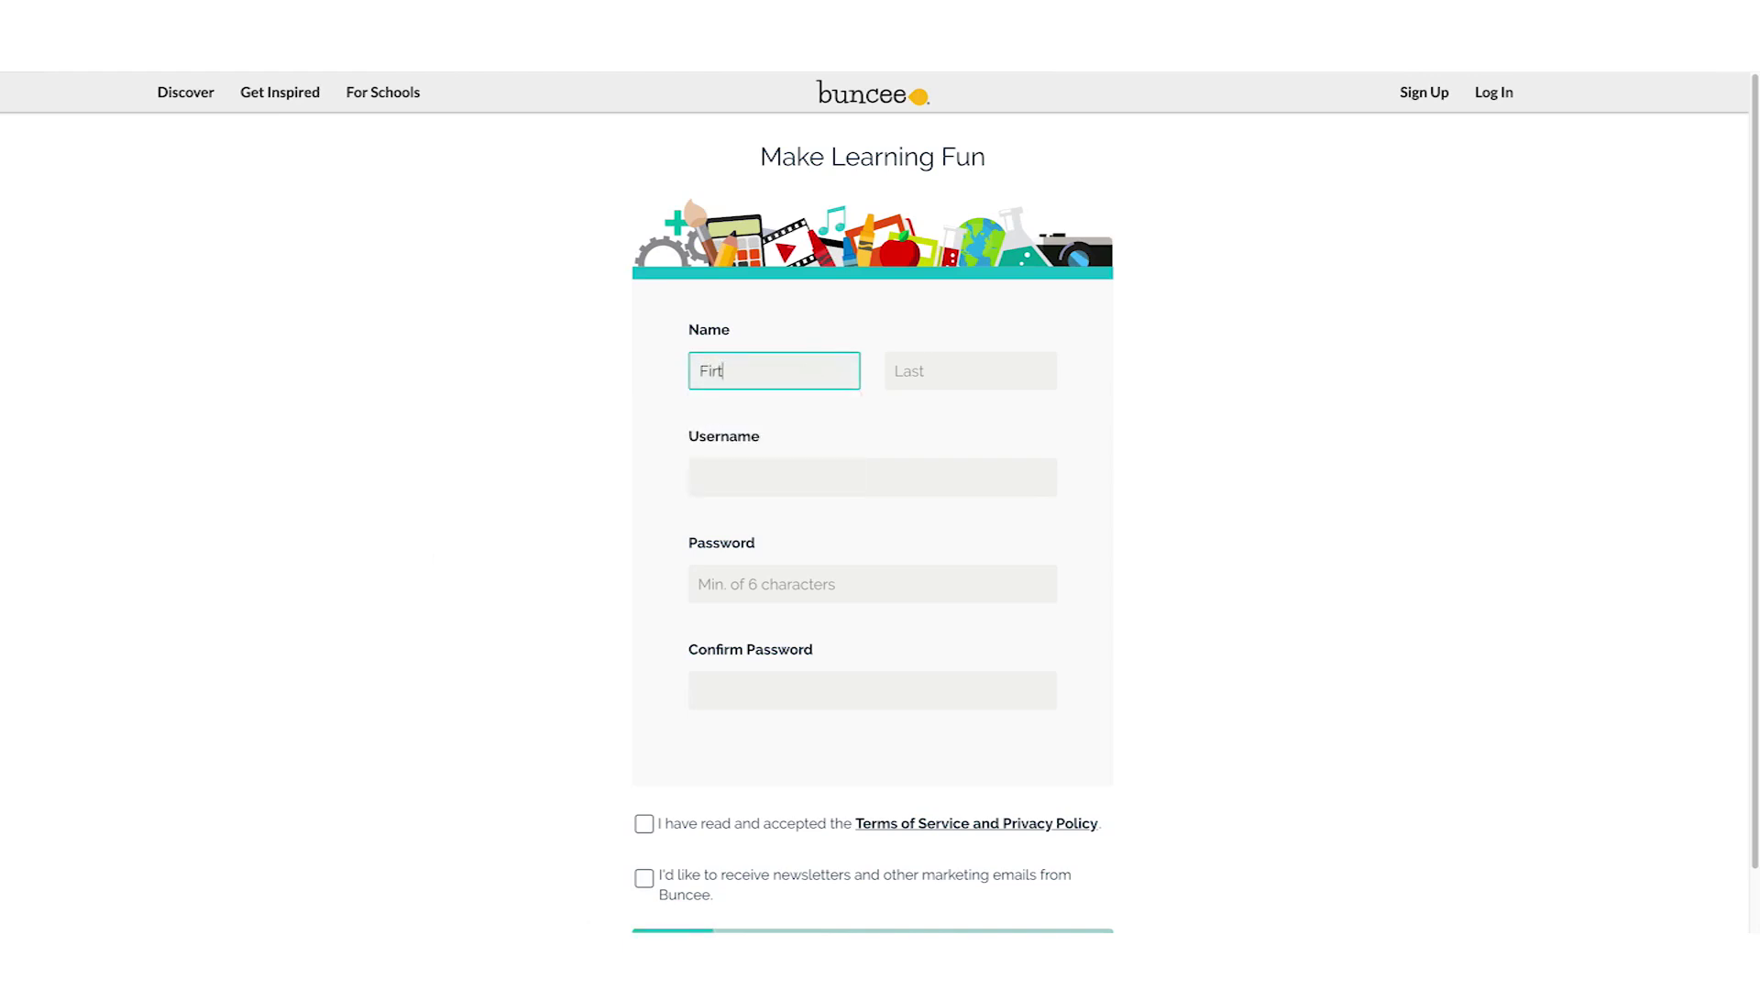
text(tST)
text(nt)
click(746, 370)
key(BackSpace)
text(t)
key(BackSpace)
text(t)
click(905, 372)
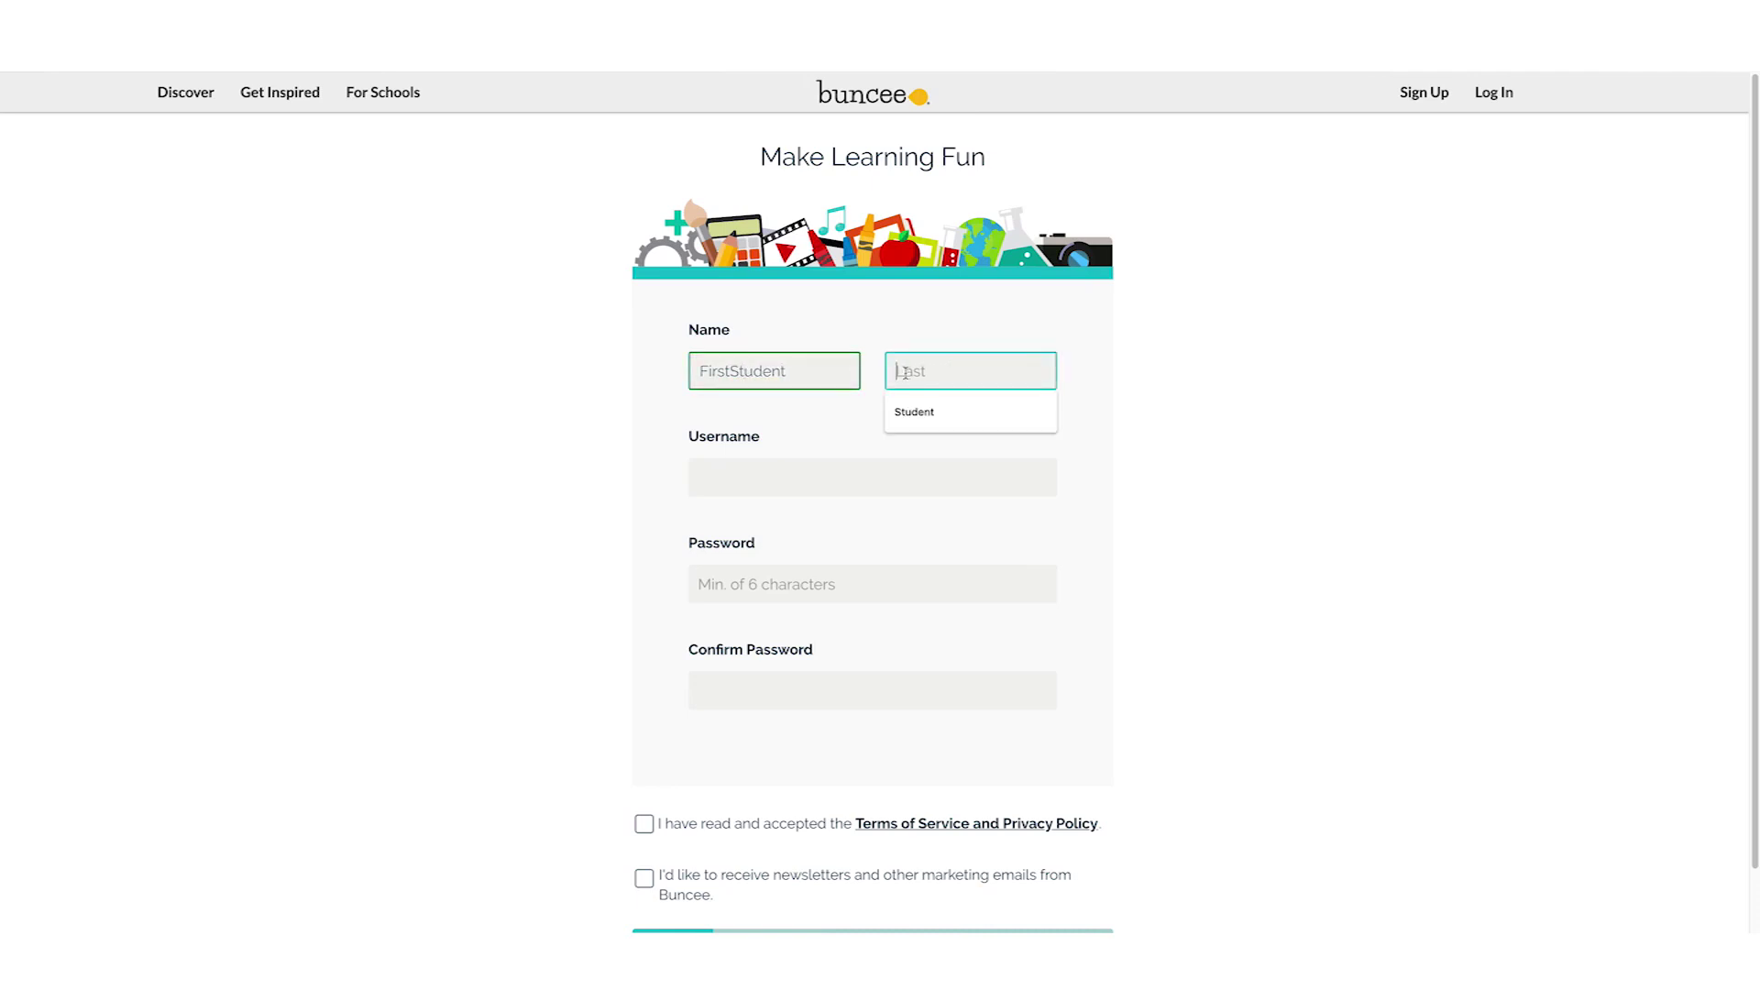
text(LastNames)
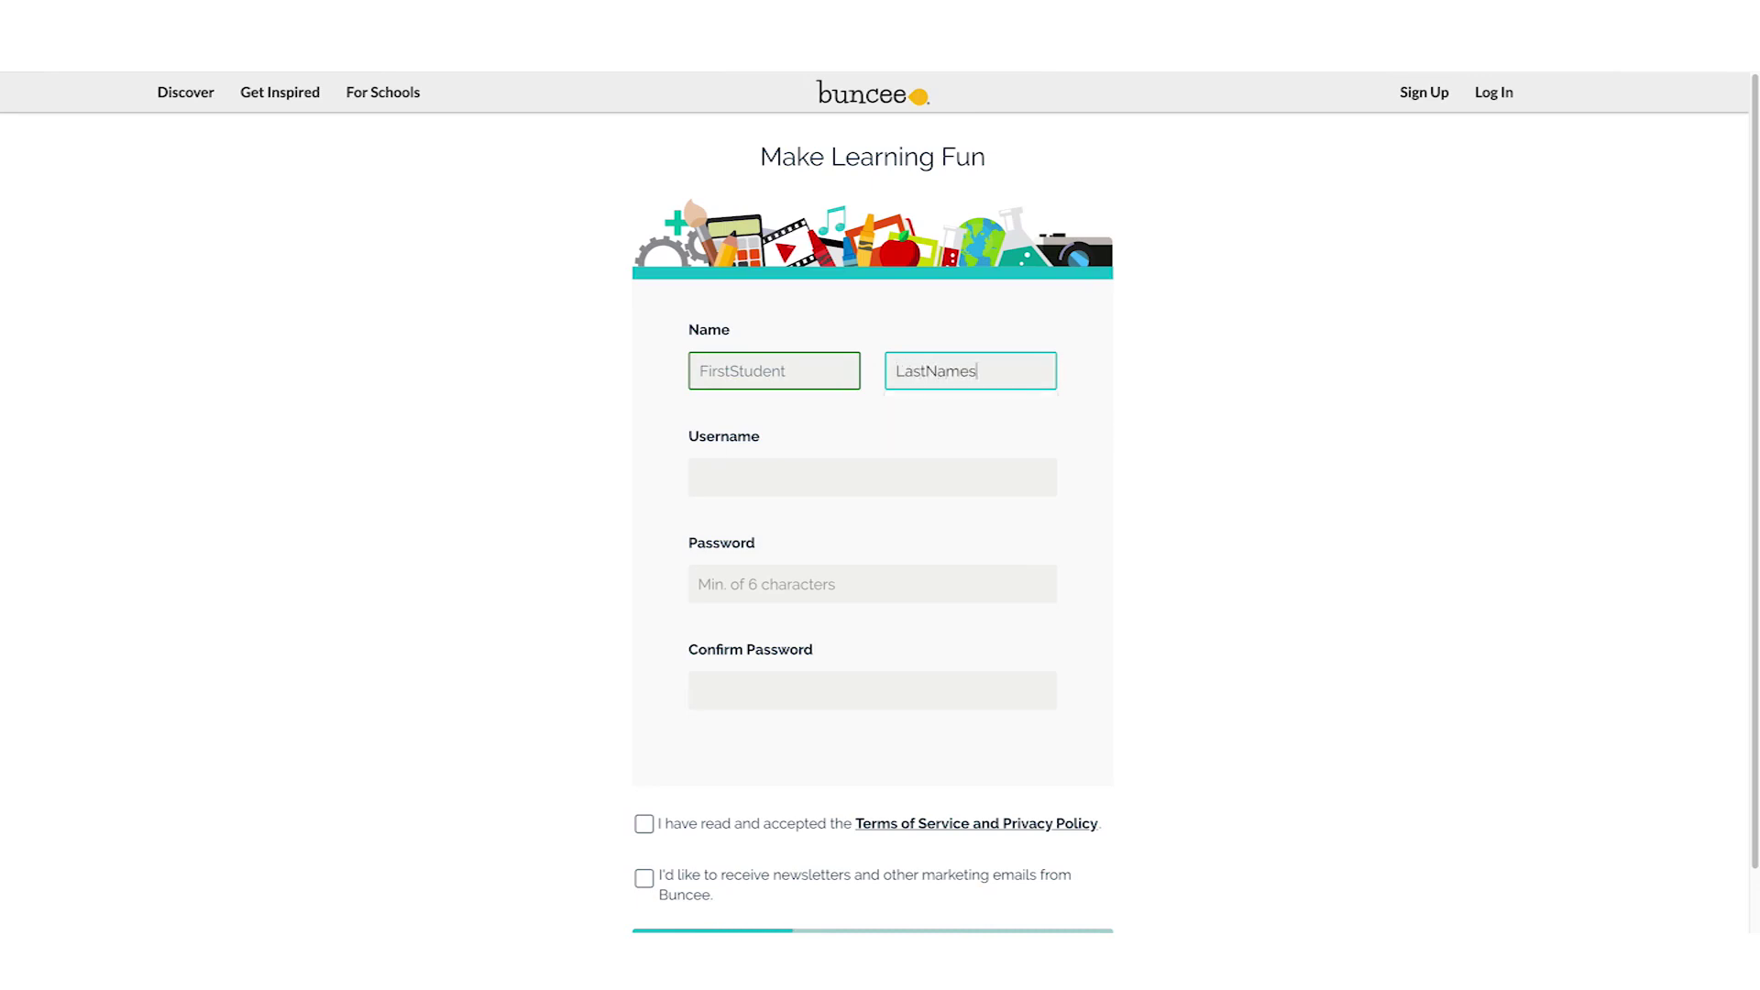
key(BackSpace)
Enter a username, then the account password and its confirmation
click(790, 477)
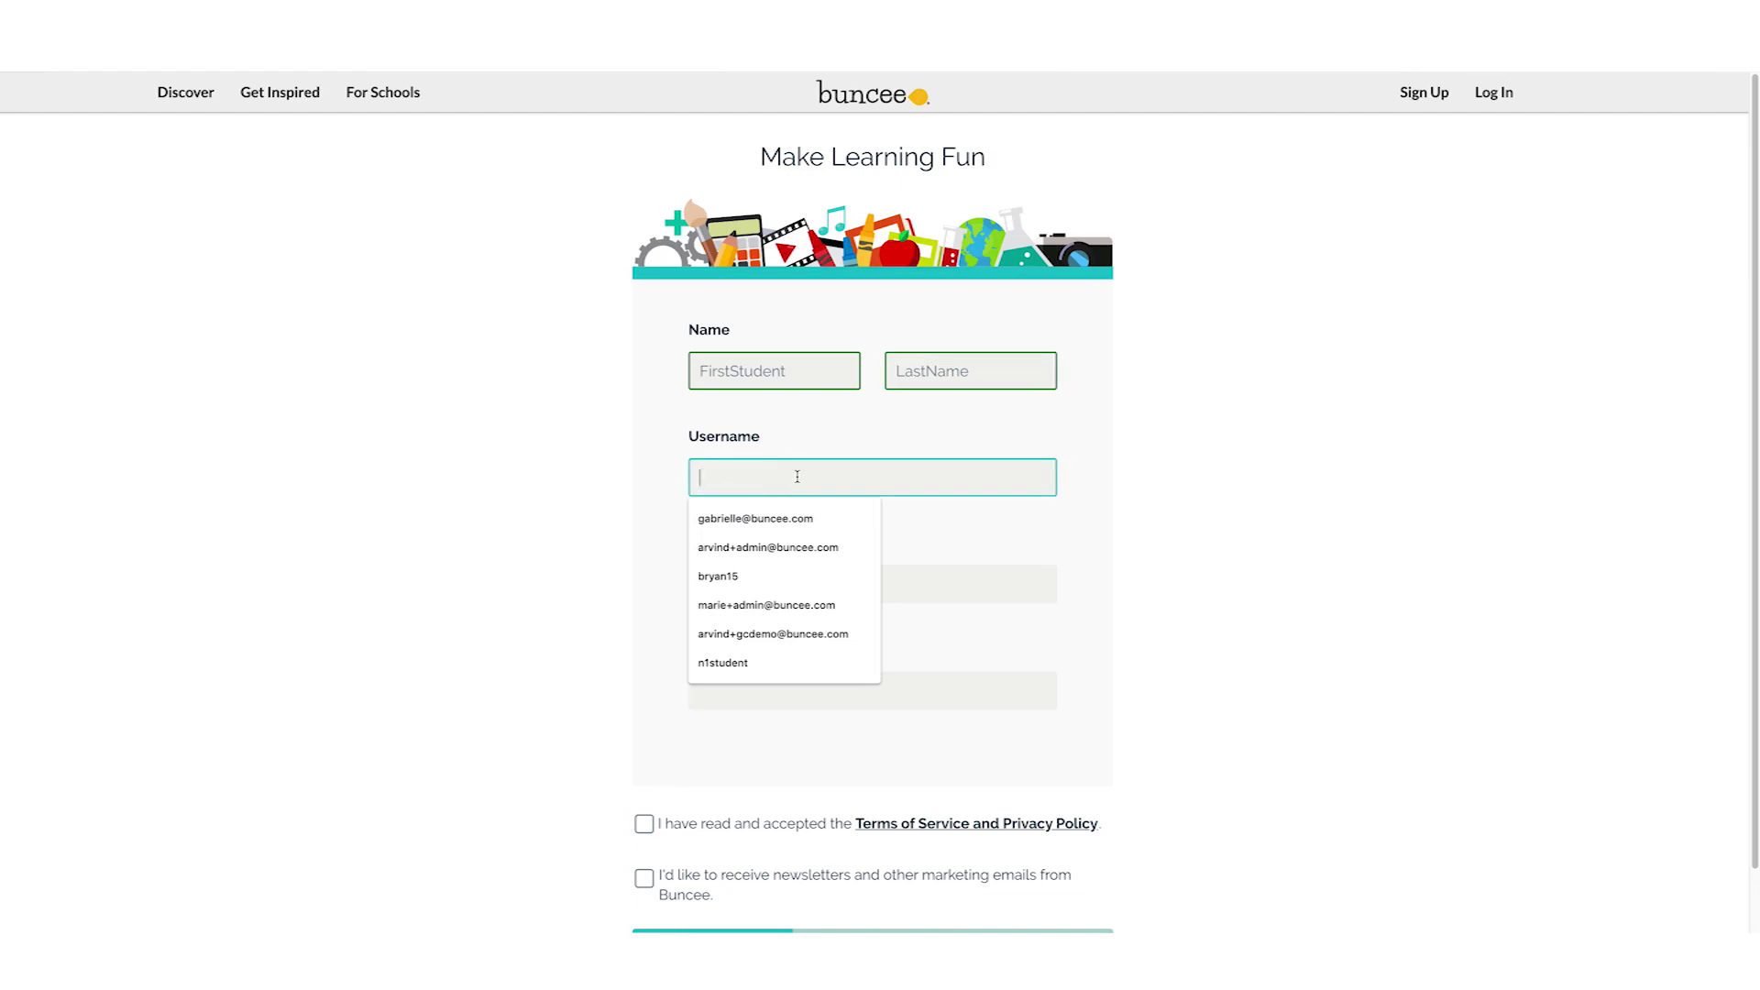
text(Fir)
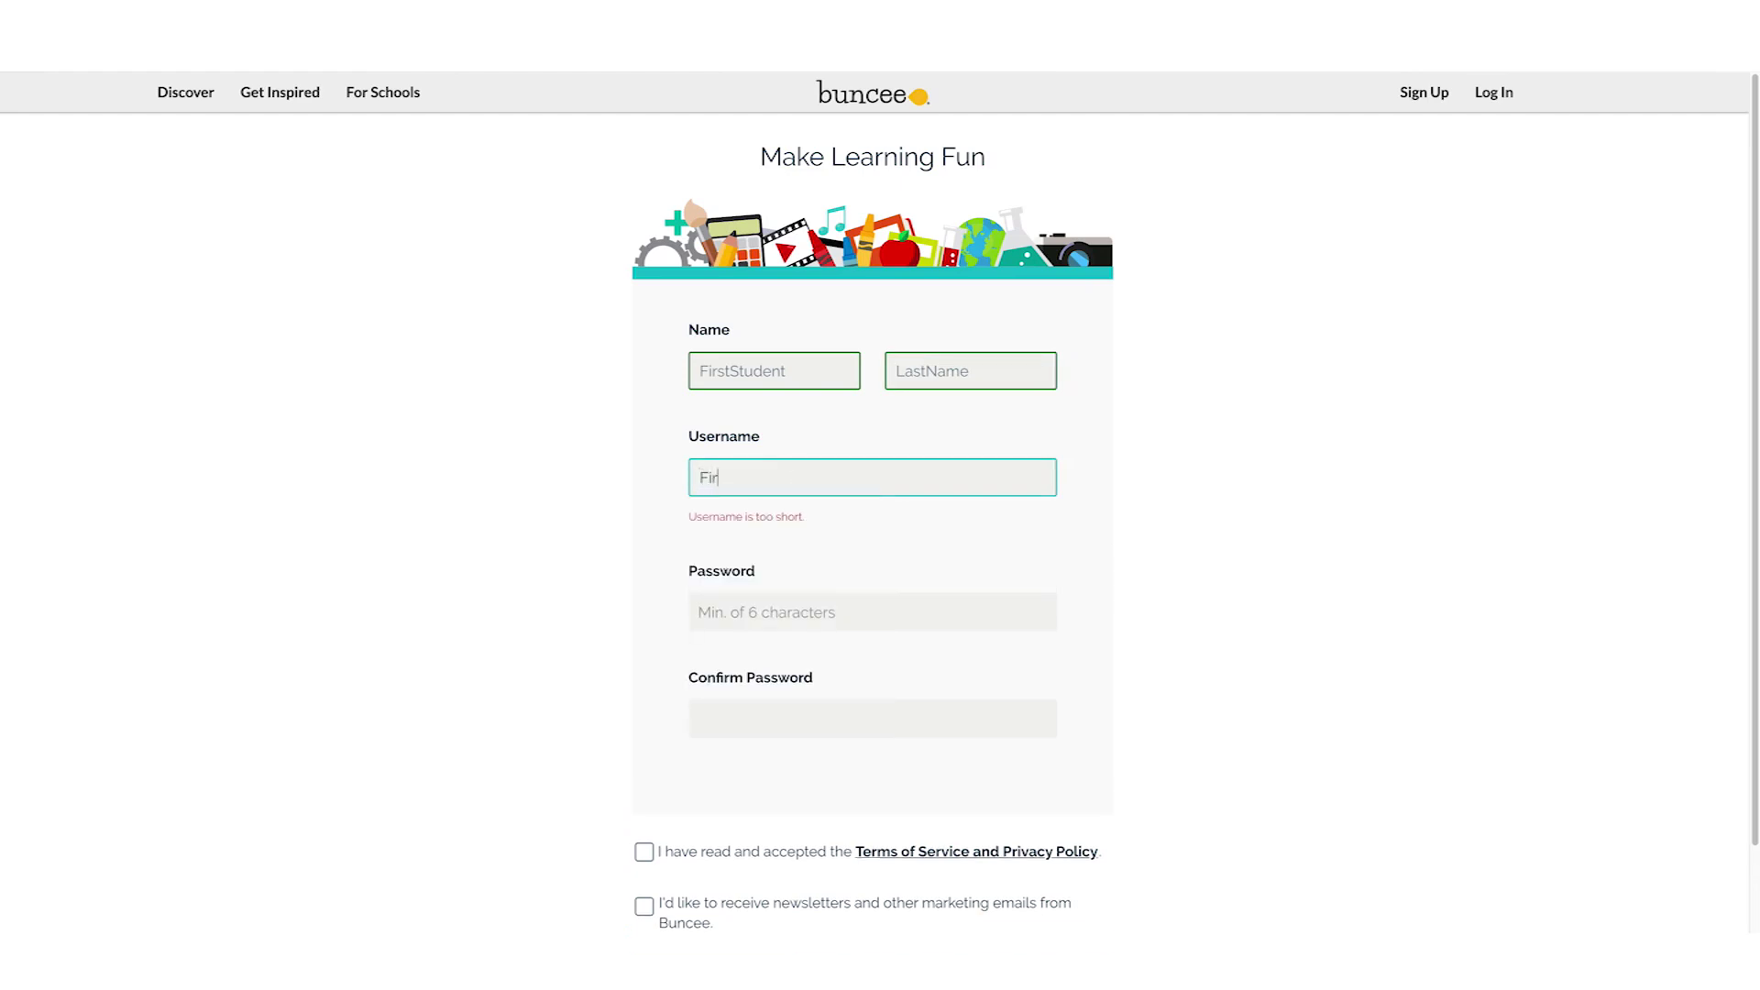
text(stname)
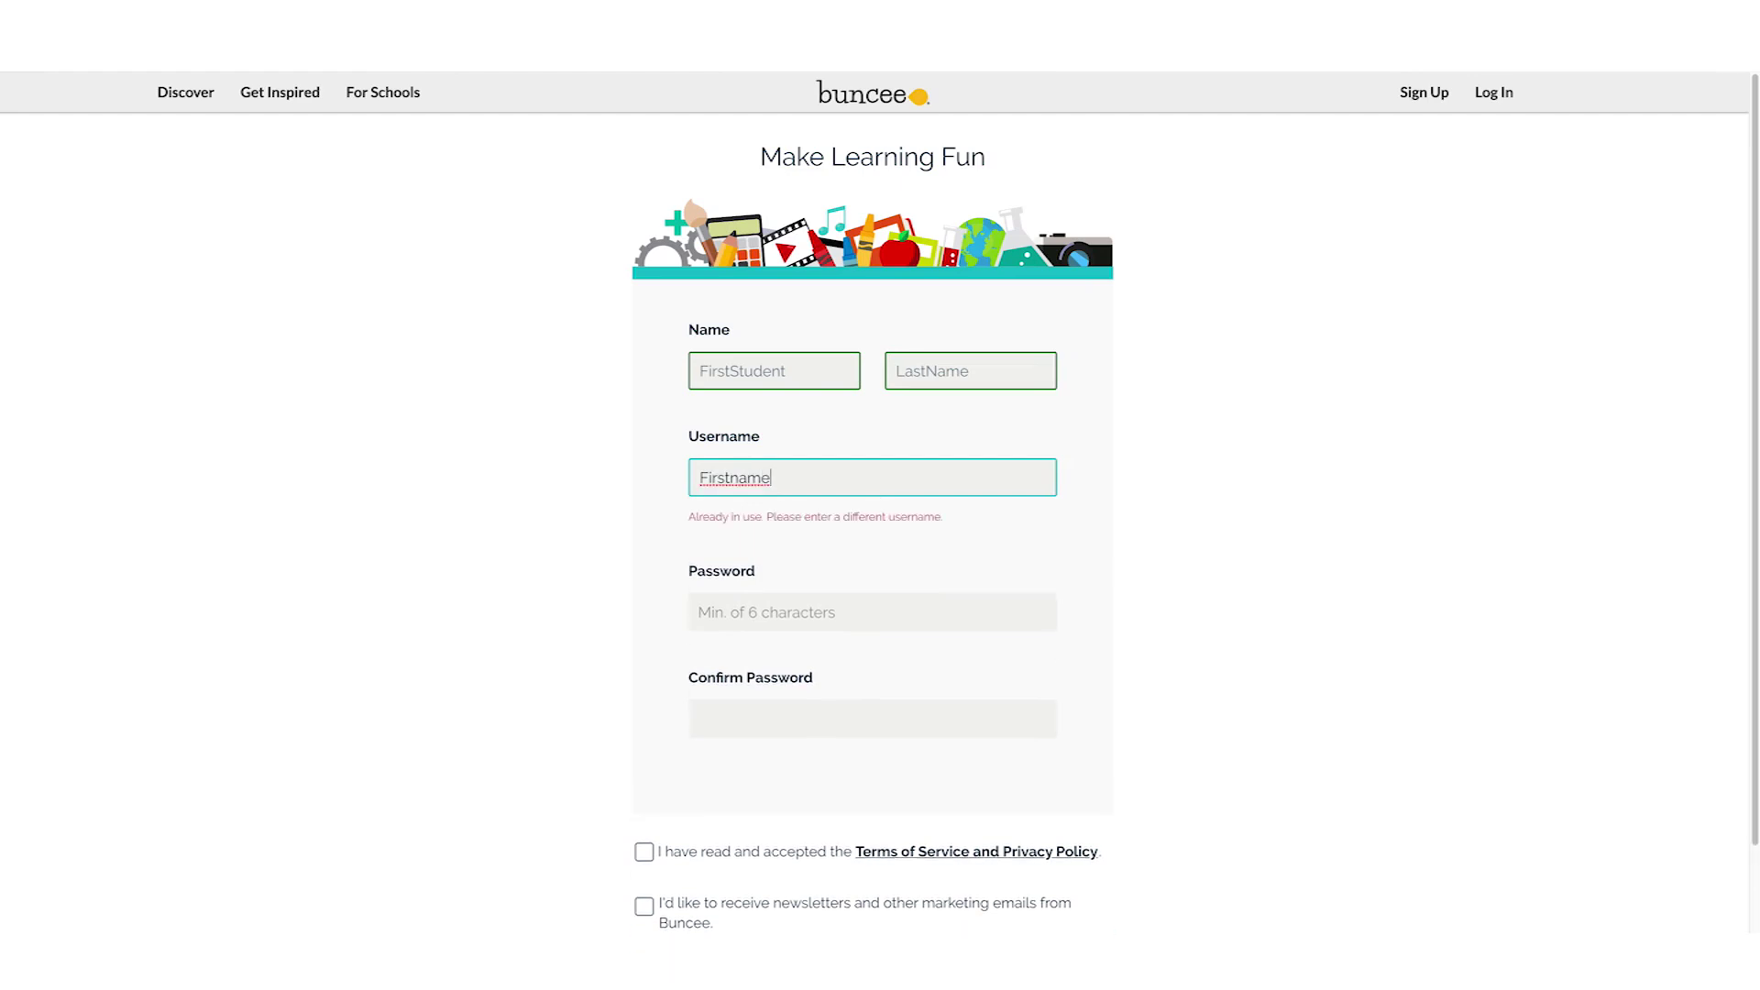
text(student)
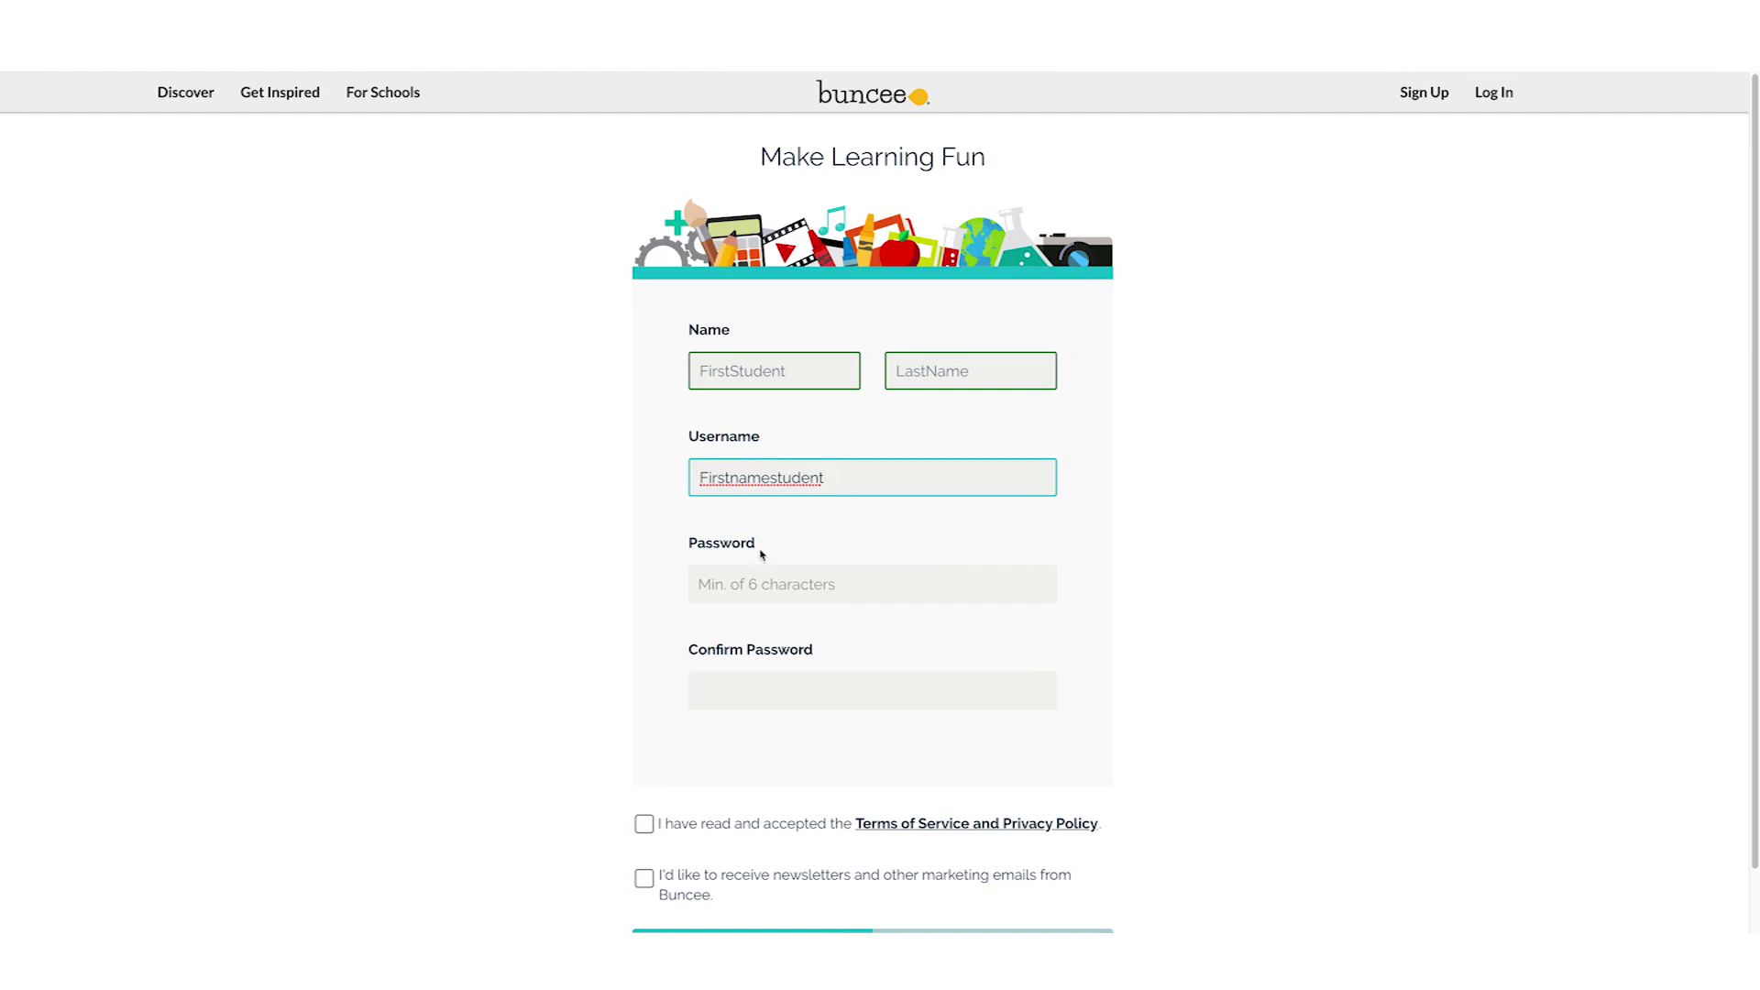
click(753, 585)
text(******)
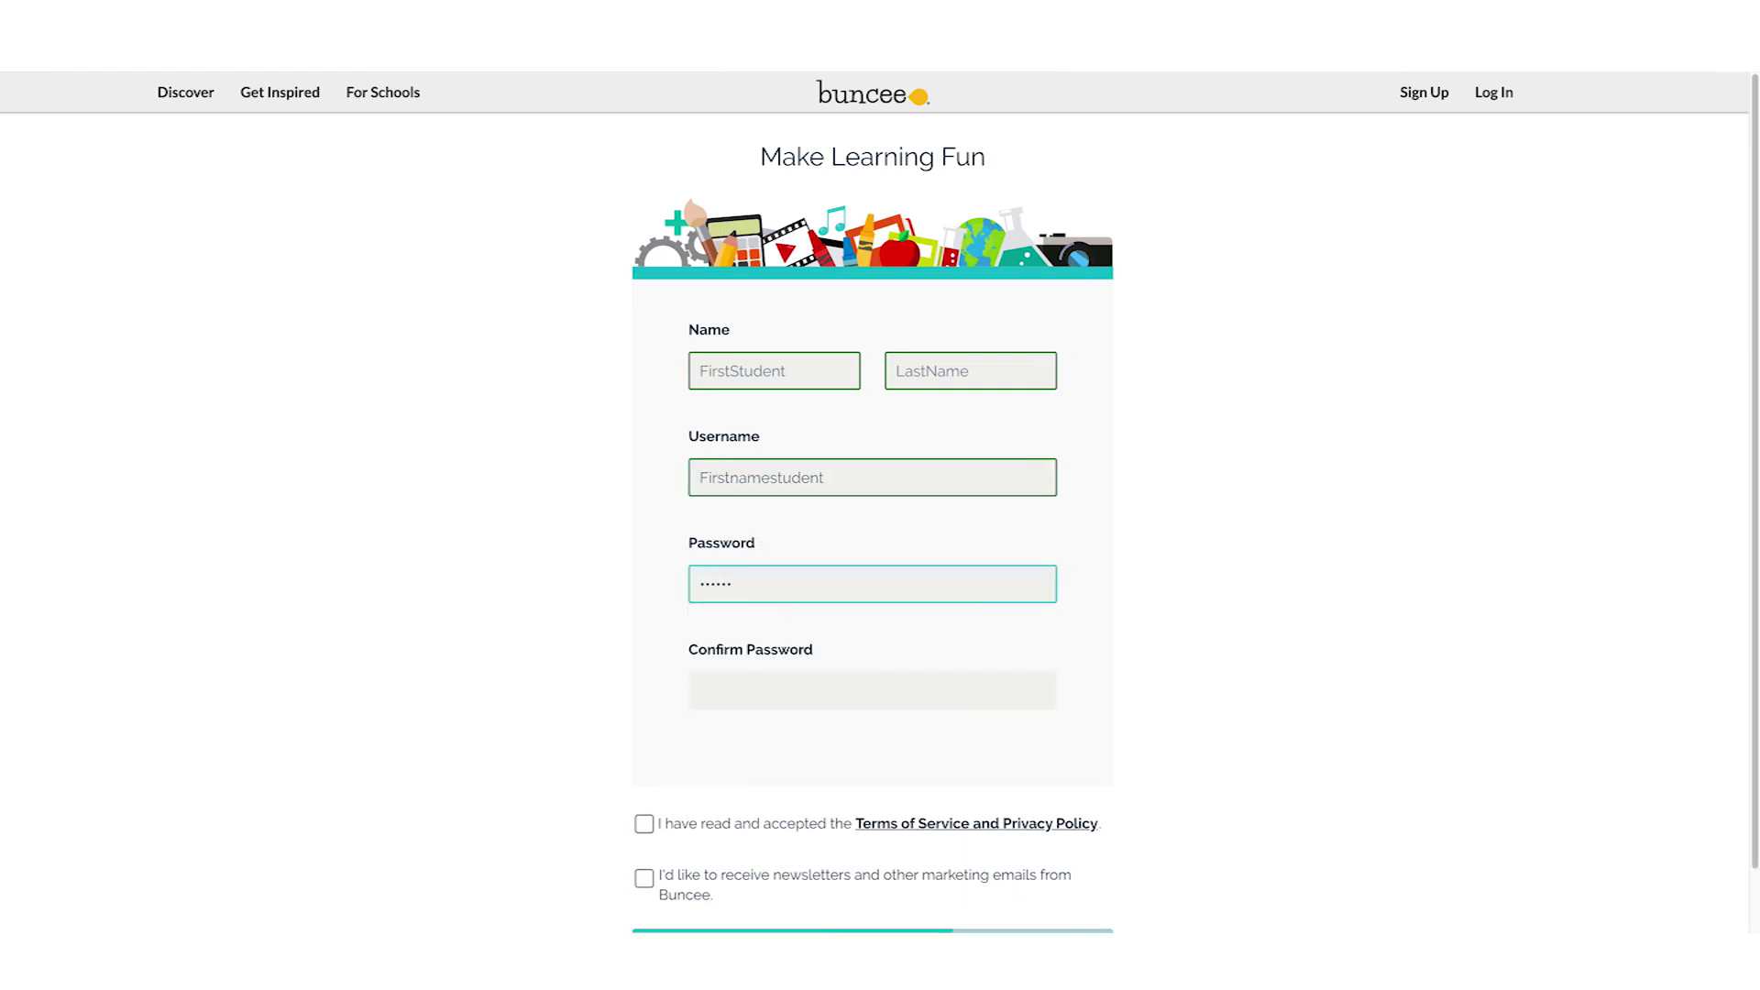
click(730, 676)
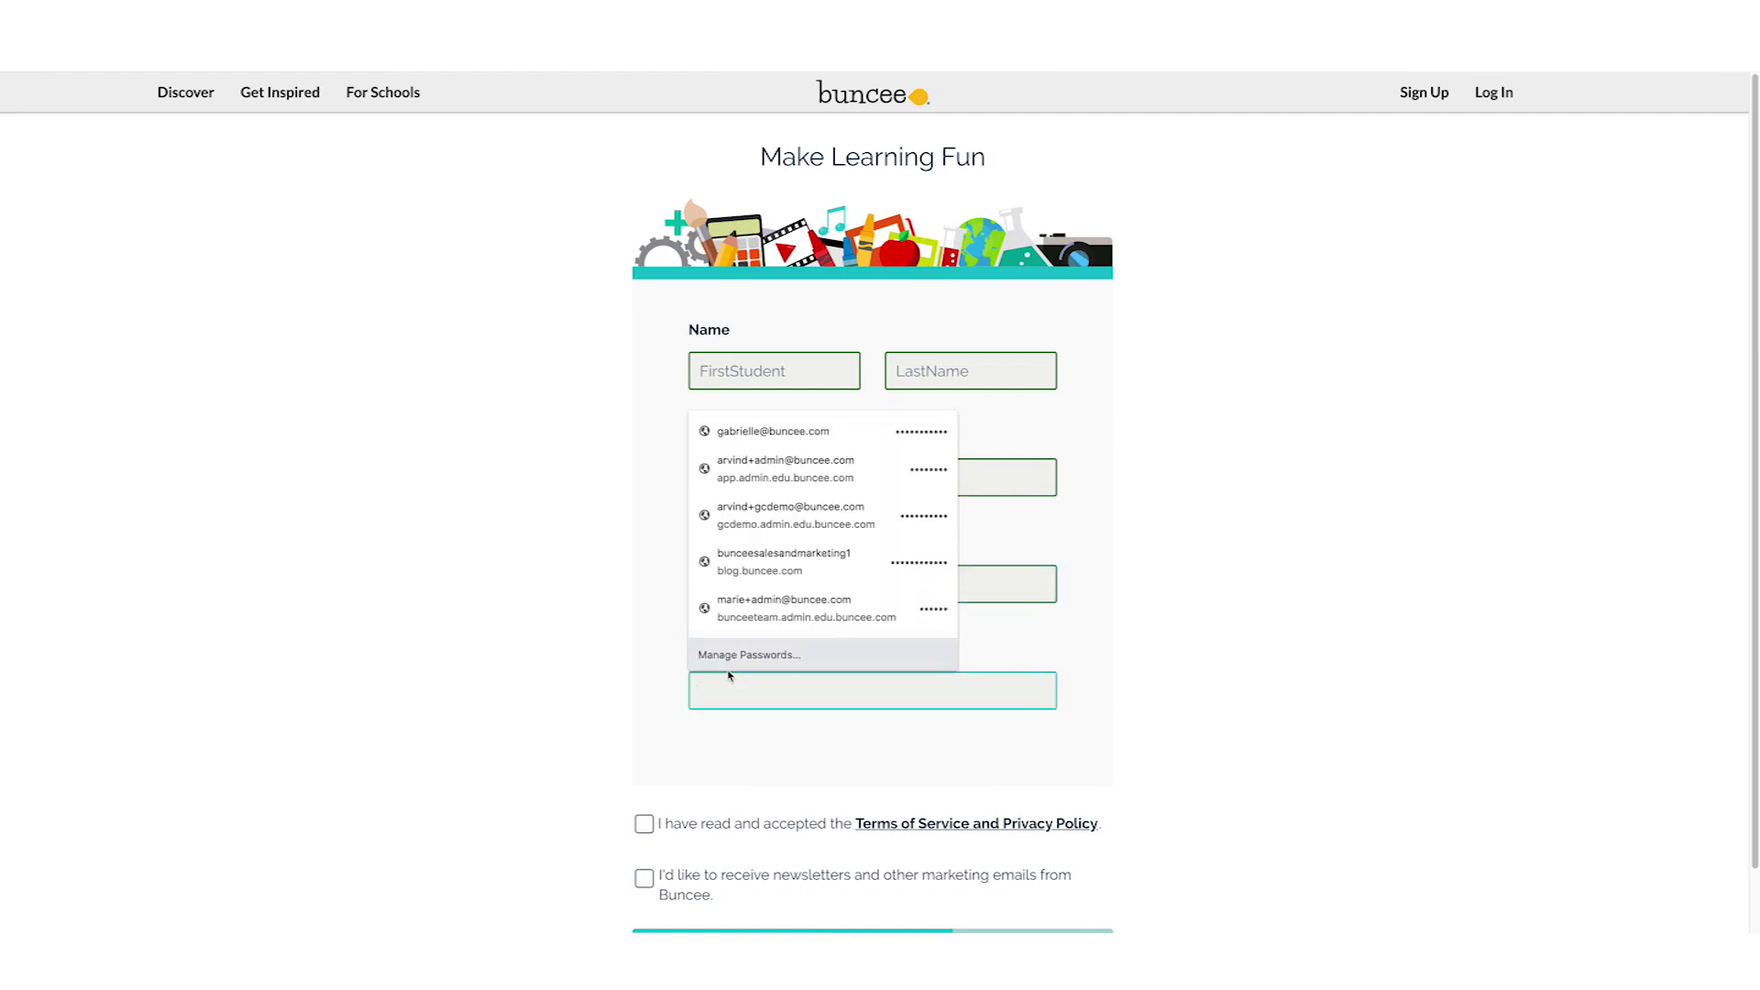
text(******)
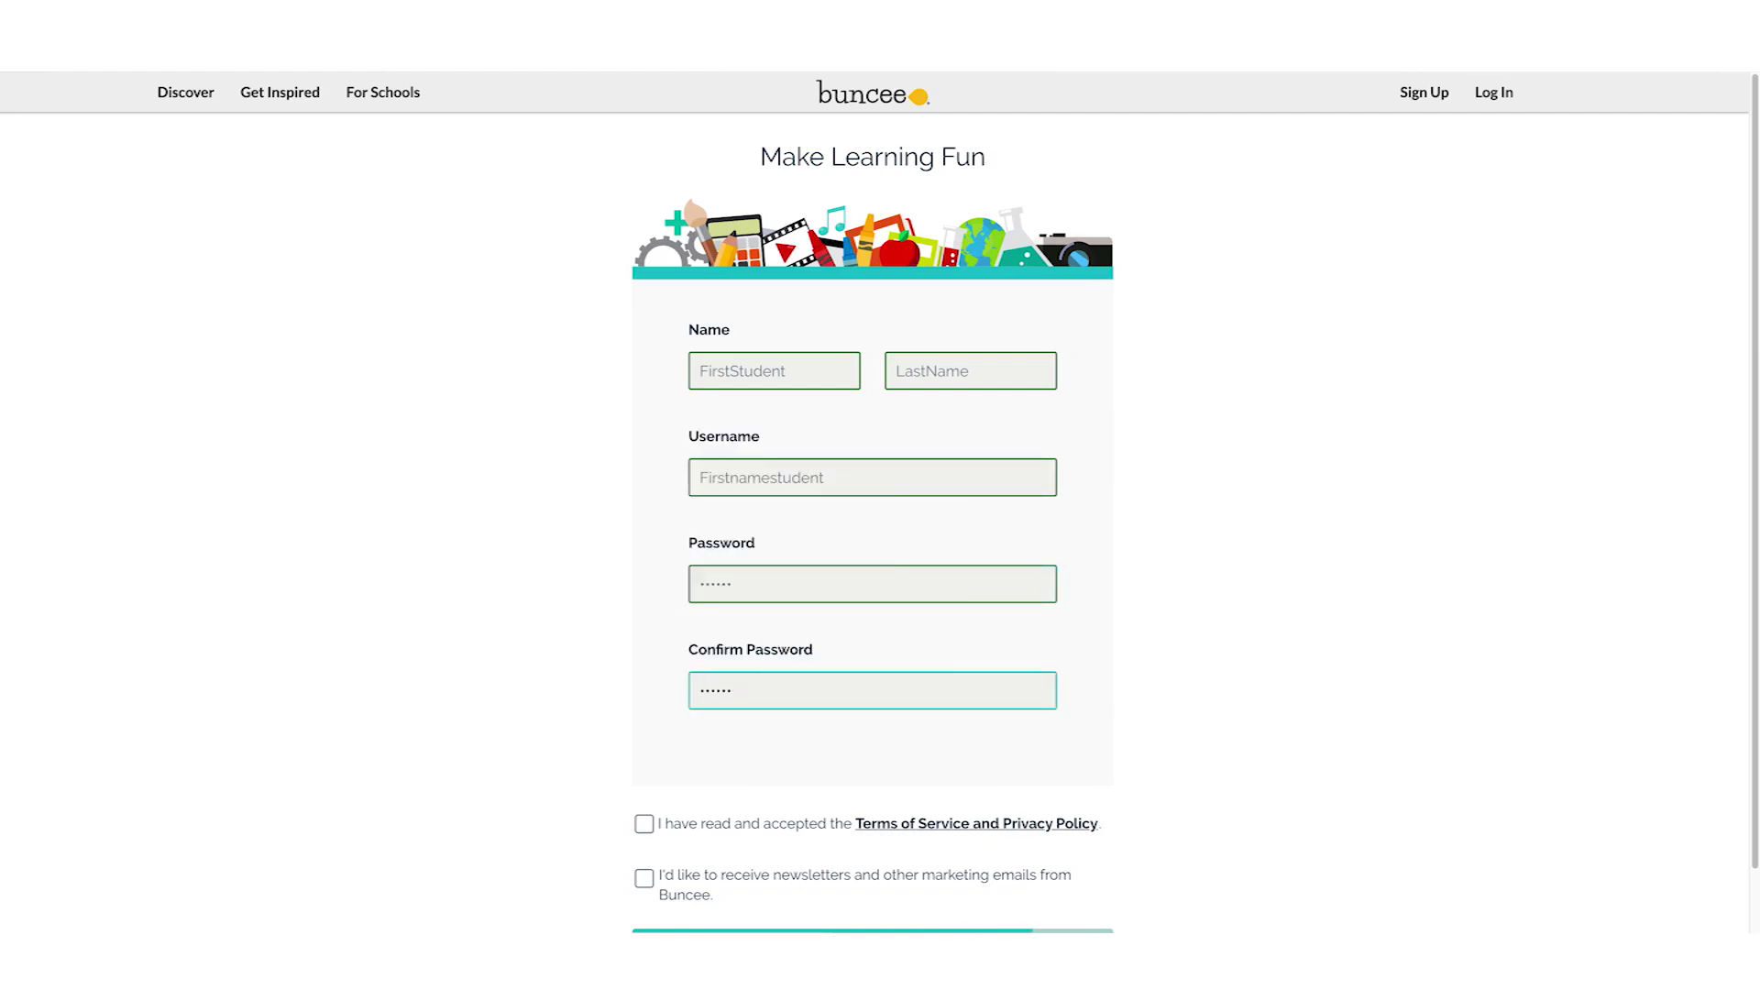
Accept the Terms of Service and Privacy Policy and submit the sign-up form
scroll(724, 743, down, 1)
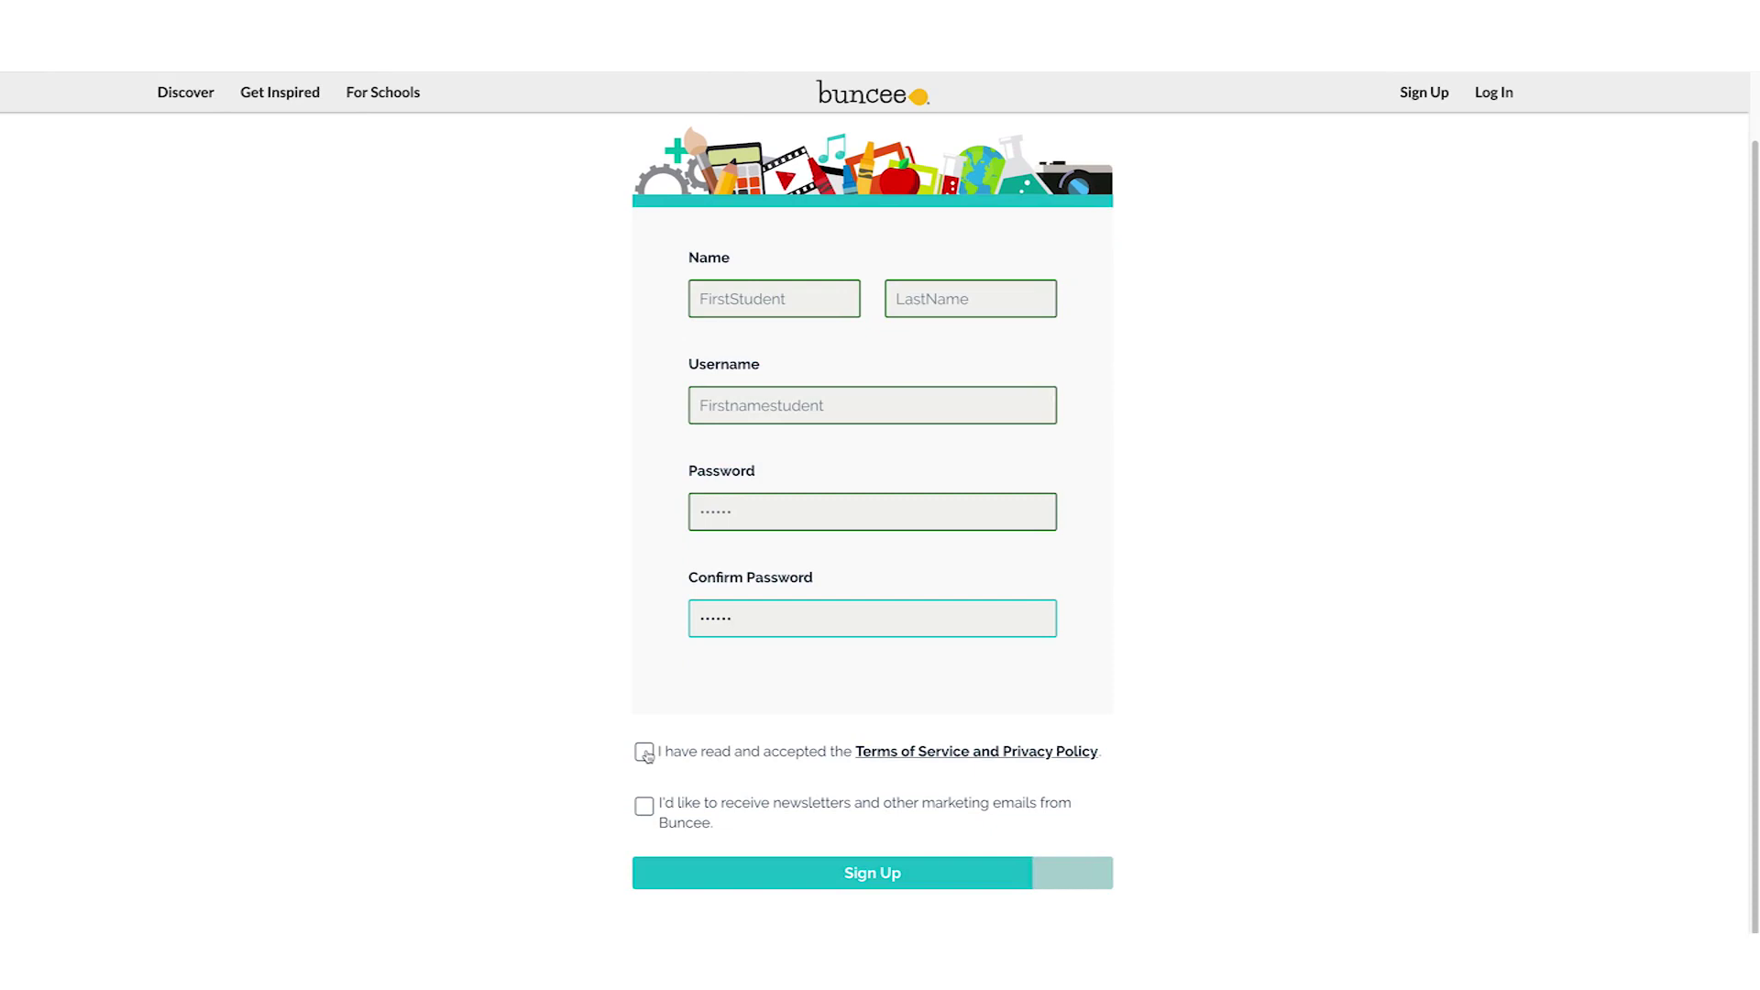
click(645, 753)
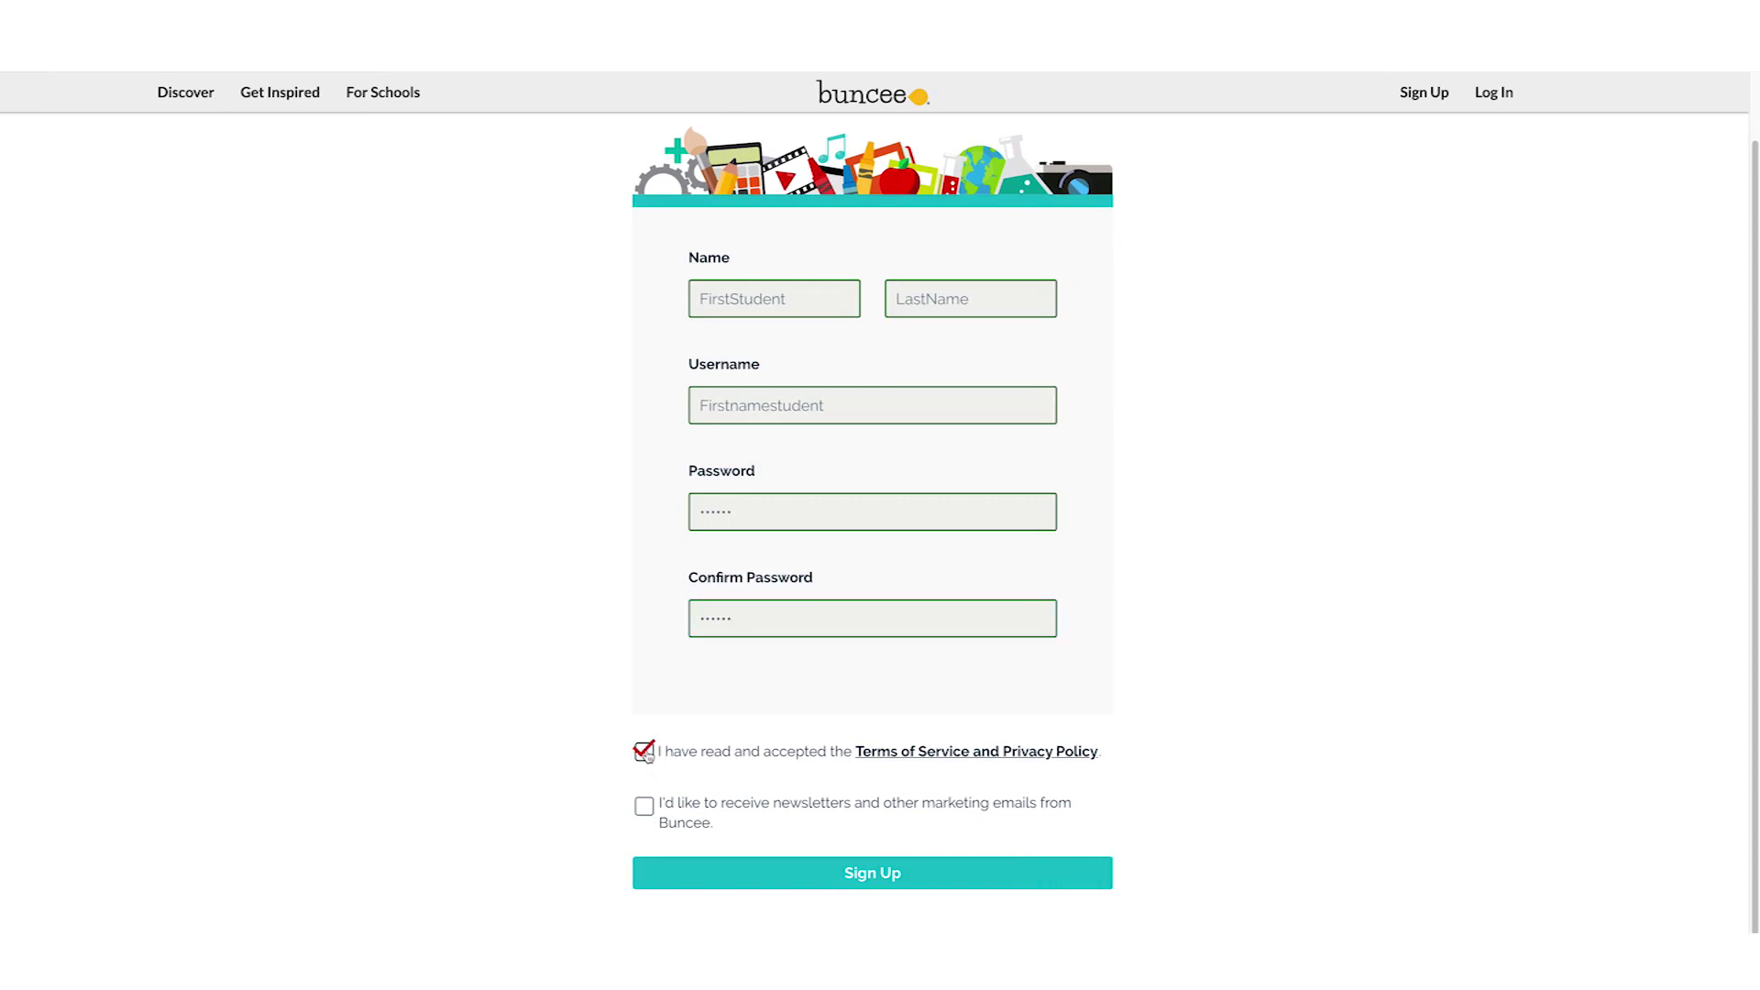
click(883, 885)
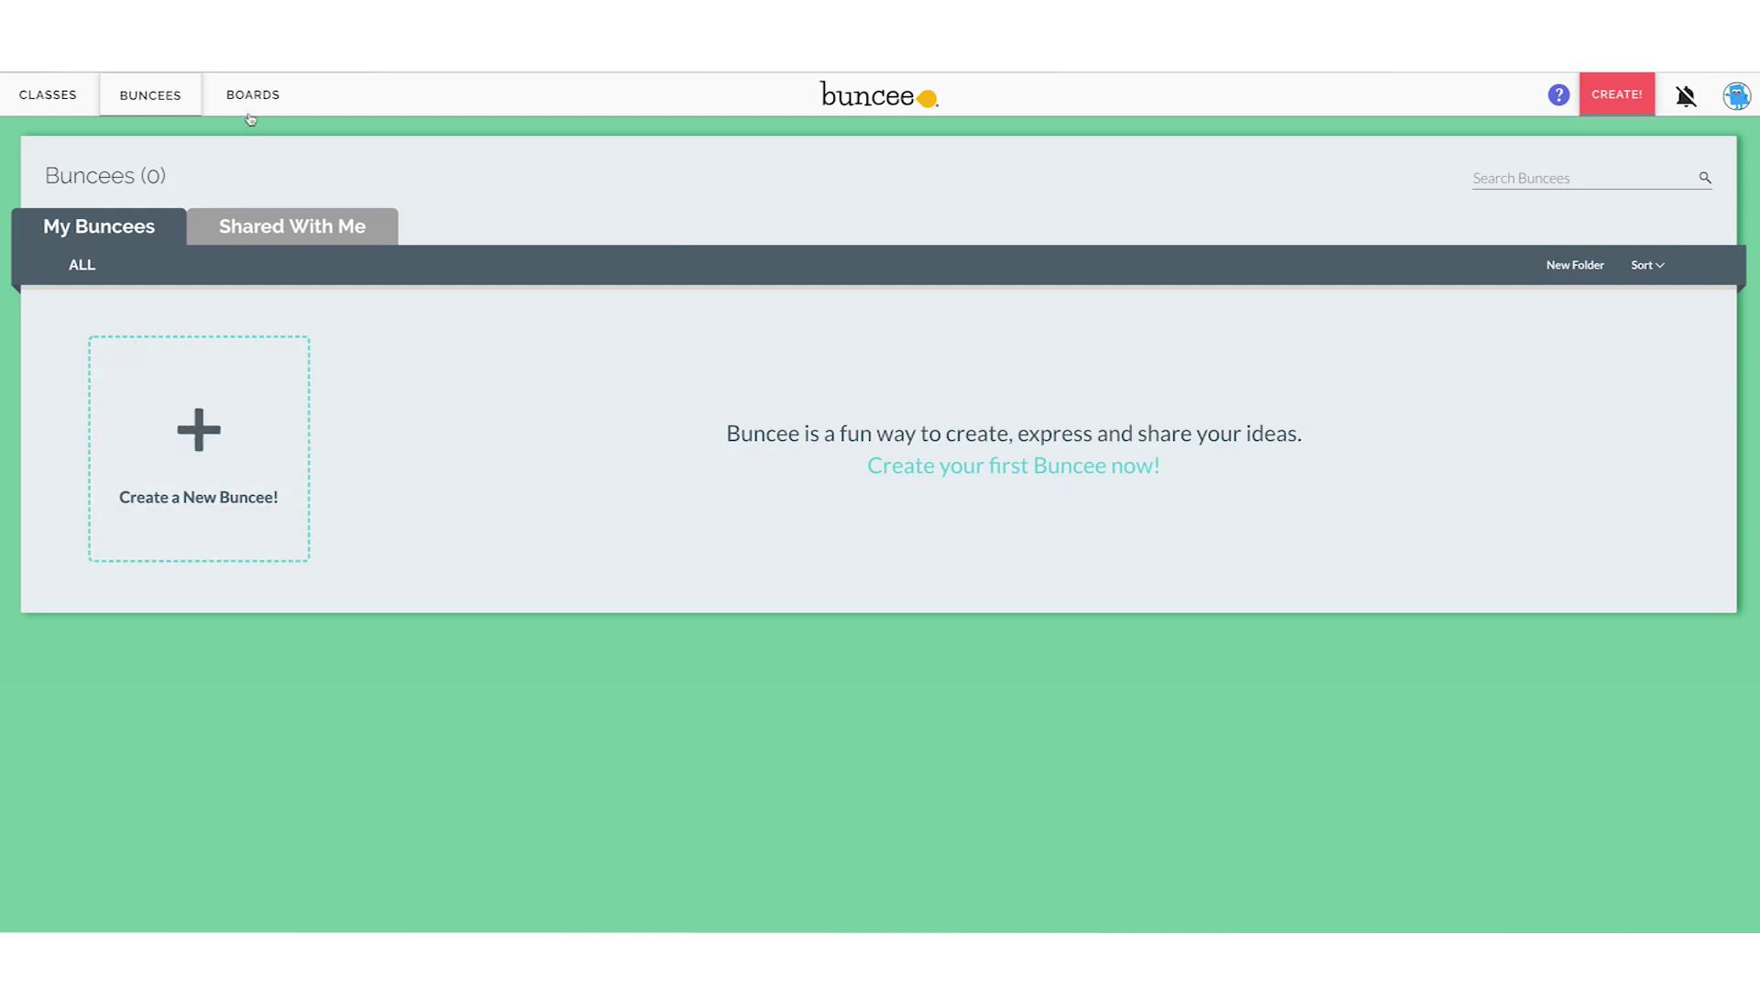
View the CLASSES list for the newly created account
click(55, 107)
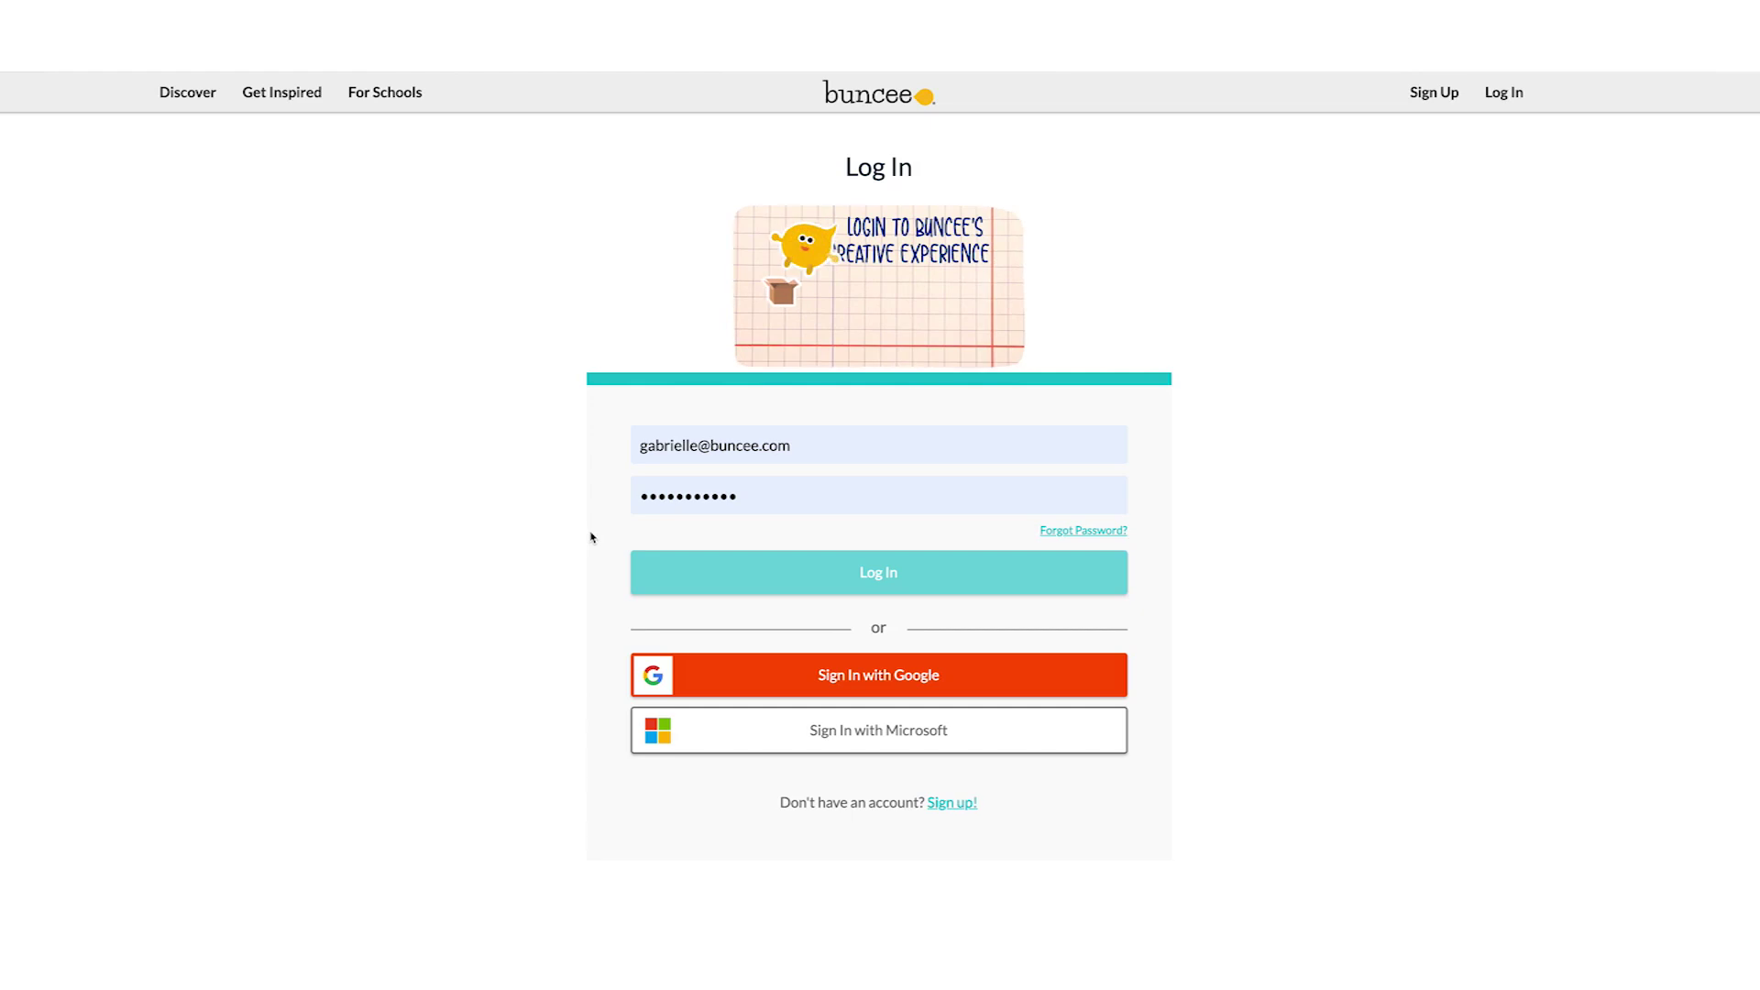
click(837, 447)
key(BackSpace)
key(BackSpace)
key(BackSpace)
key(BackSpace)
key(BackSpace)
key(BackSpace)
key(BackSpace)
key(BackSpace)
key(BackSpace)
key(BackSpace)
key(BackSpace)
key(BackSpace)
key(BackSpace)
key(BackSpace)
key(BackSpace)
key(BackSpace)
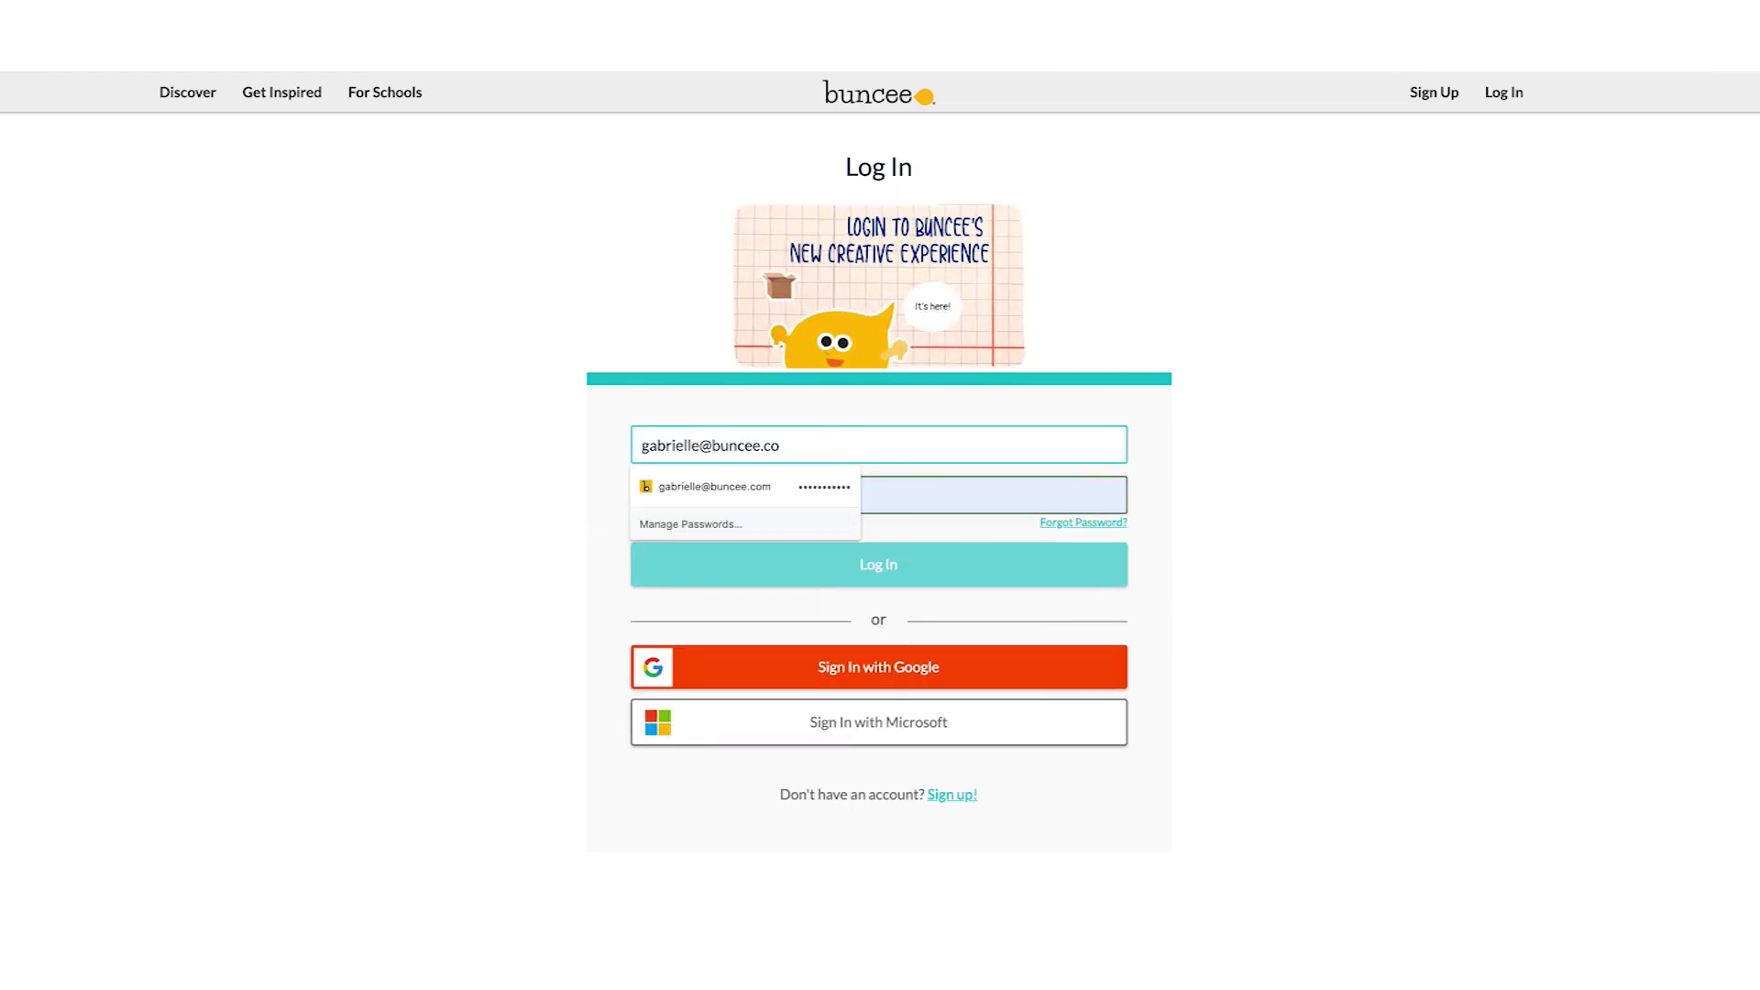
key(BackSpace)
key(BackSpace)
key(BackSpace)
key(BackSpace)
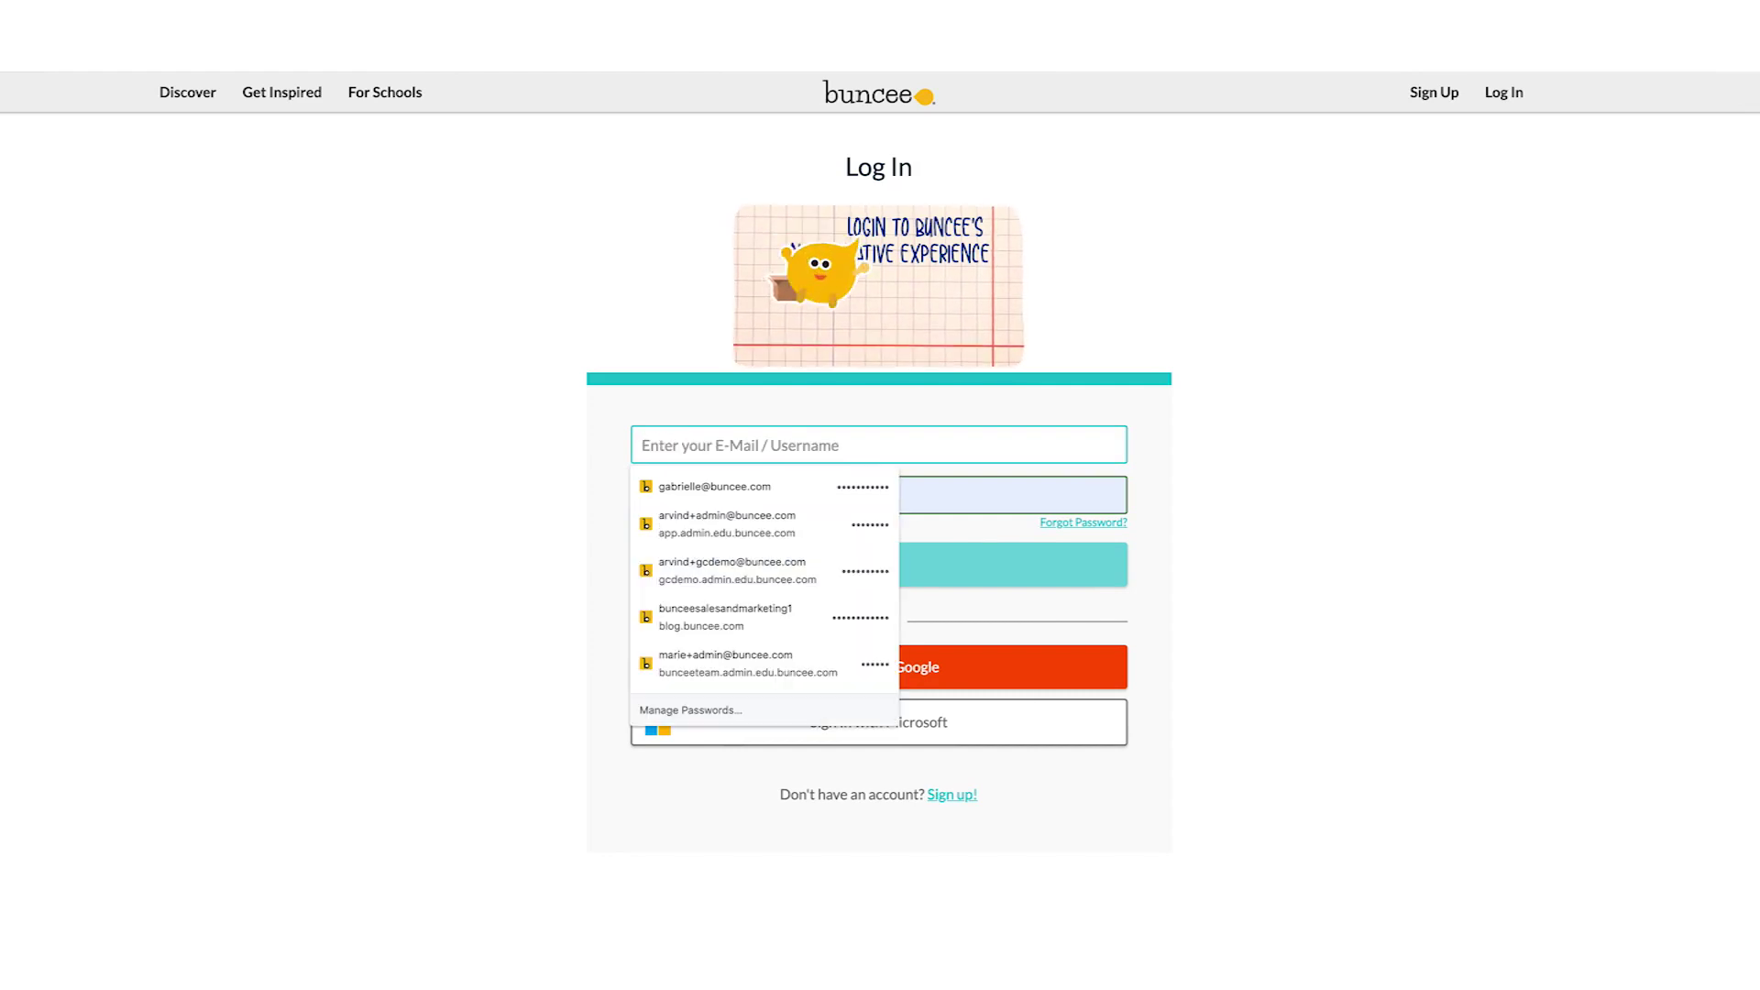
text(last)
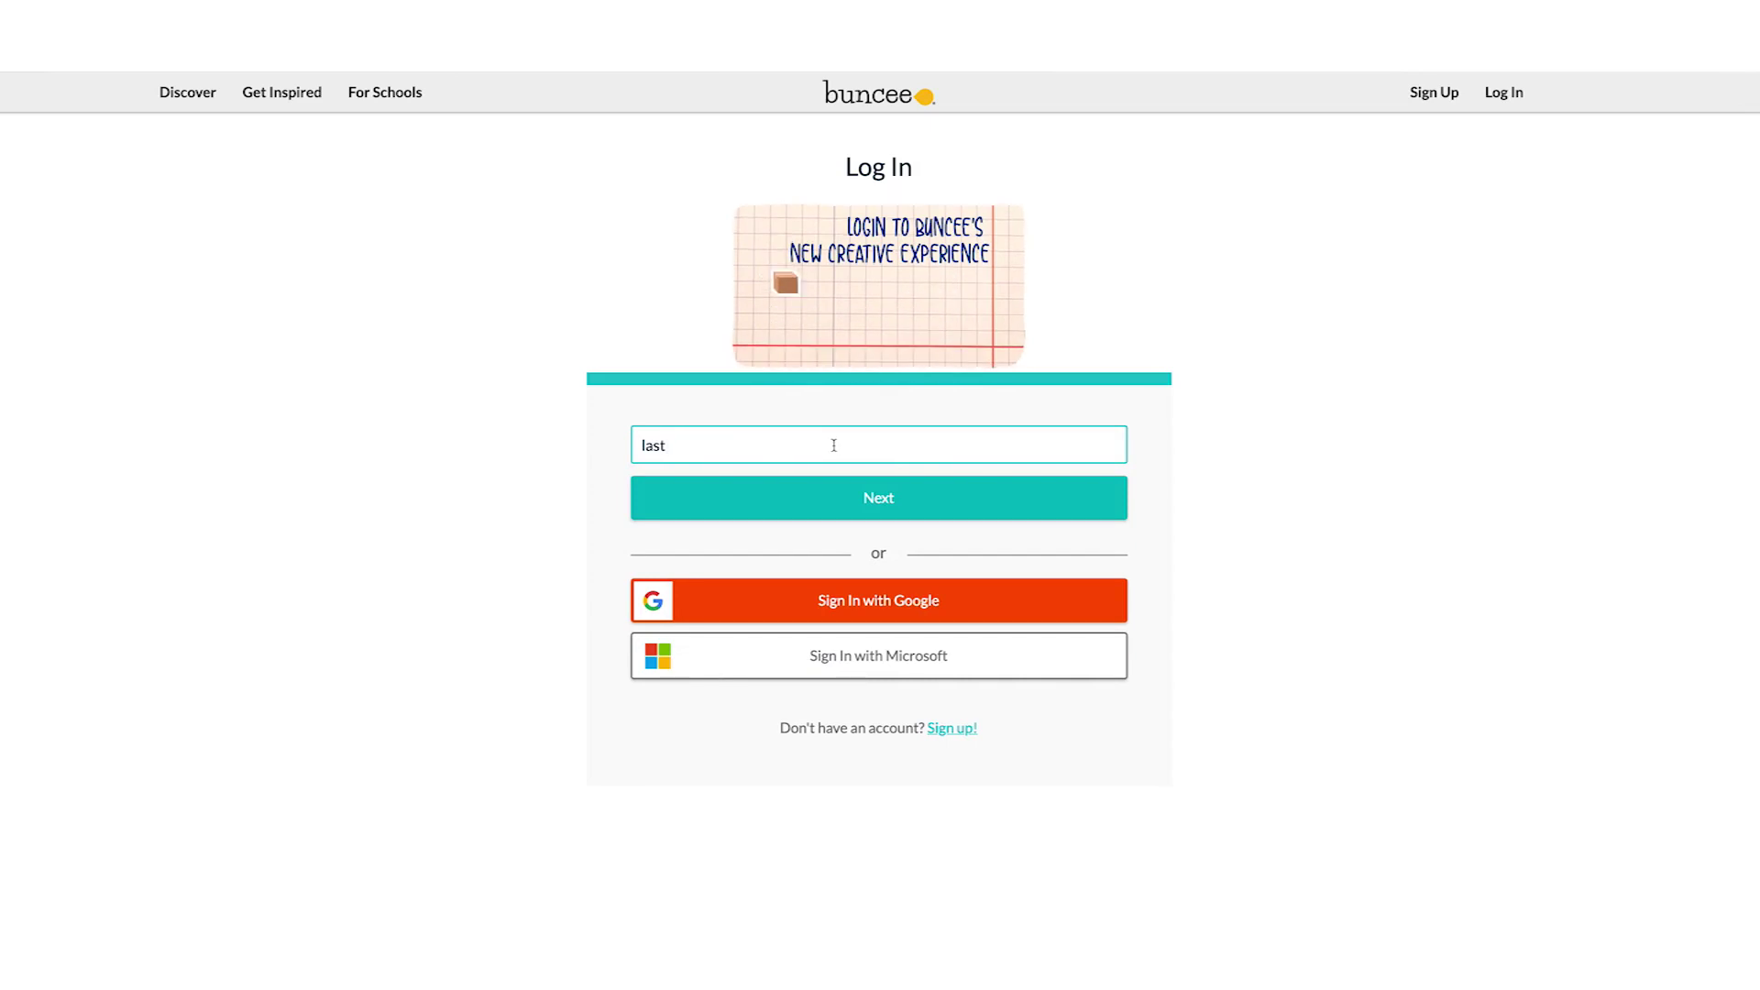
click(814, 509)
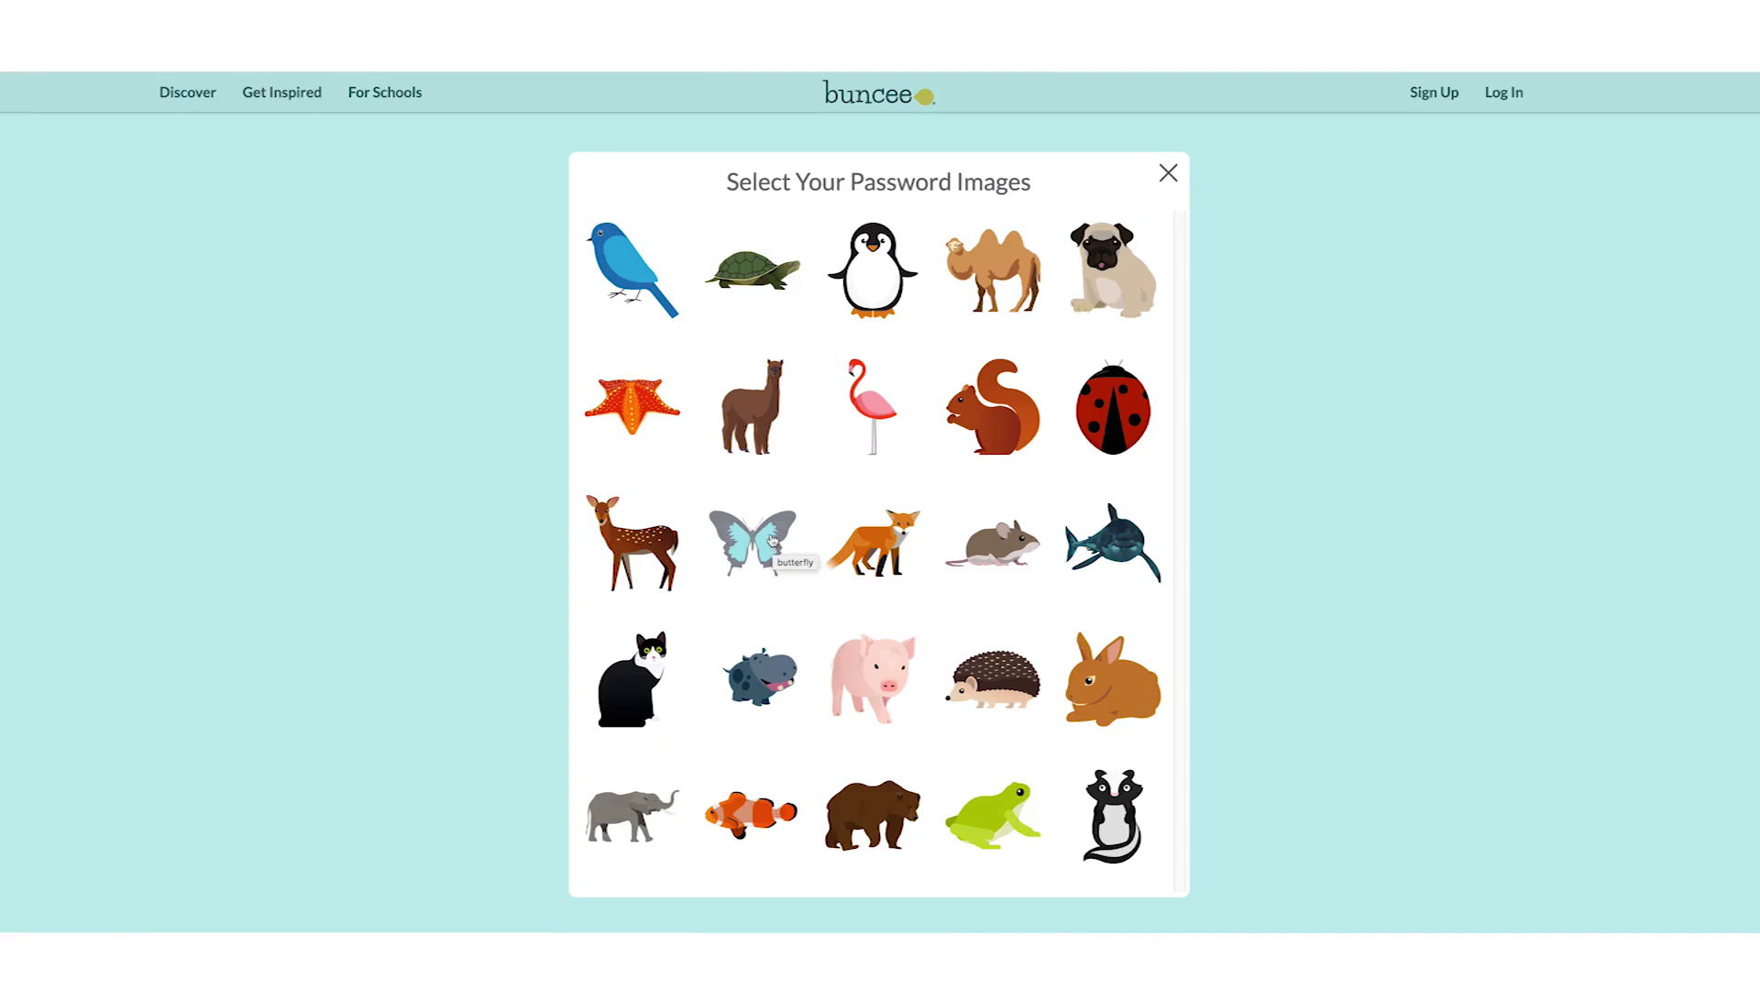
click(771, 541)
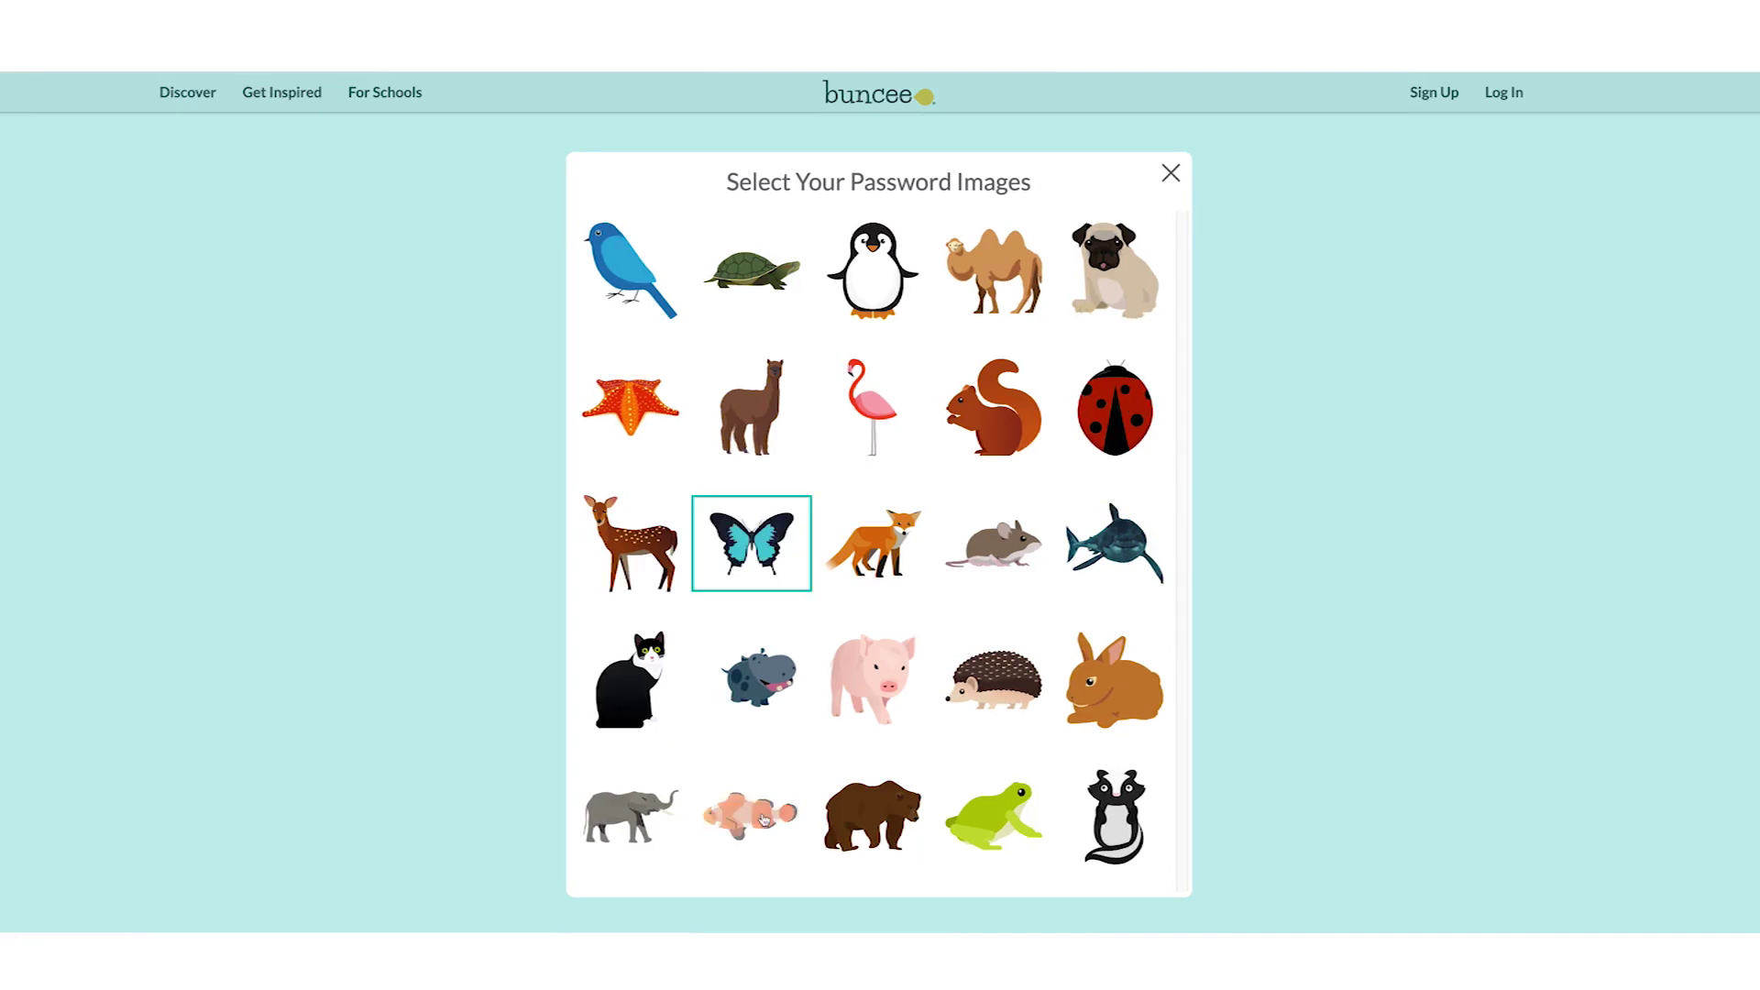
click(763, 819)
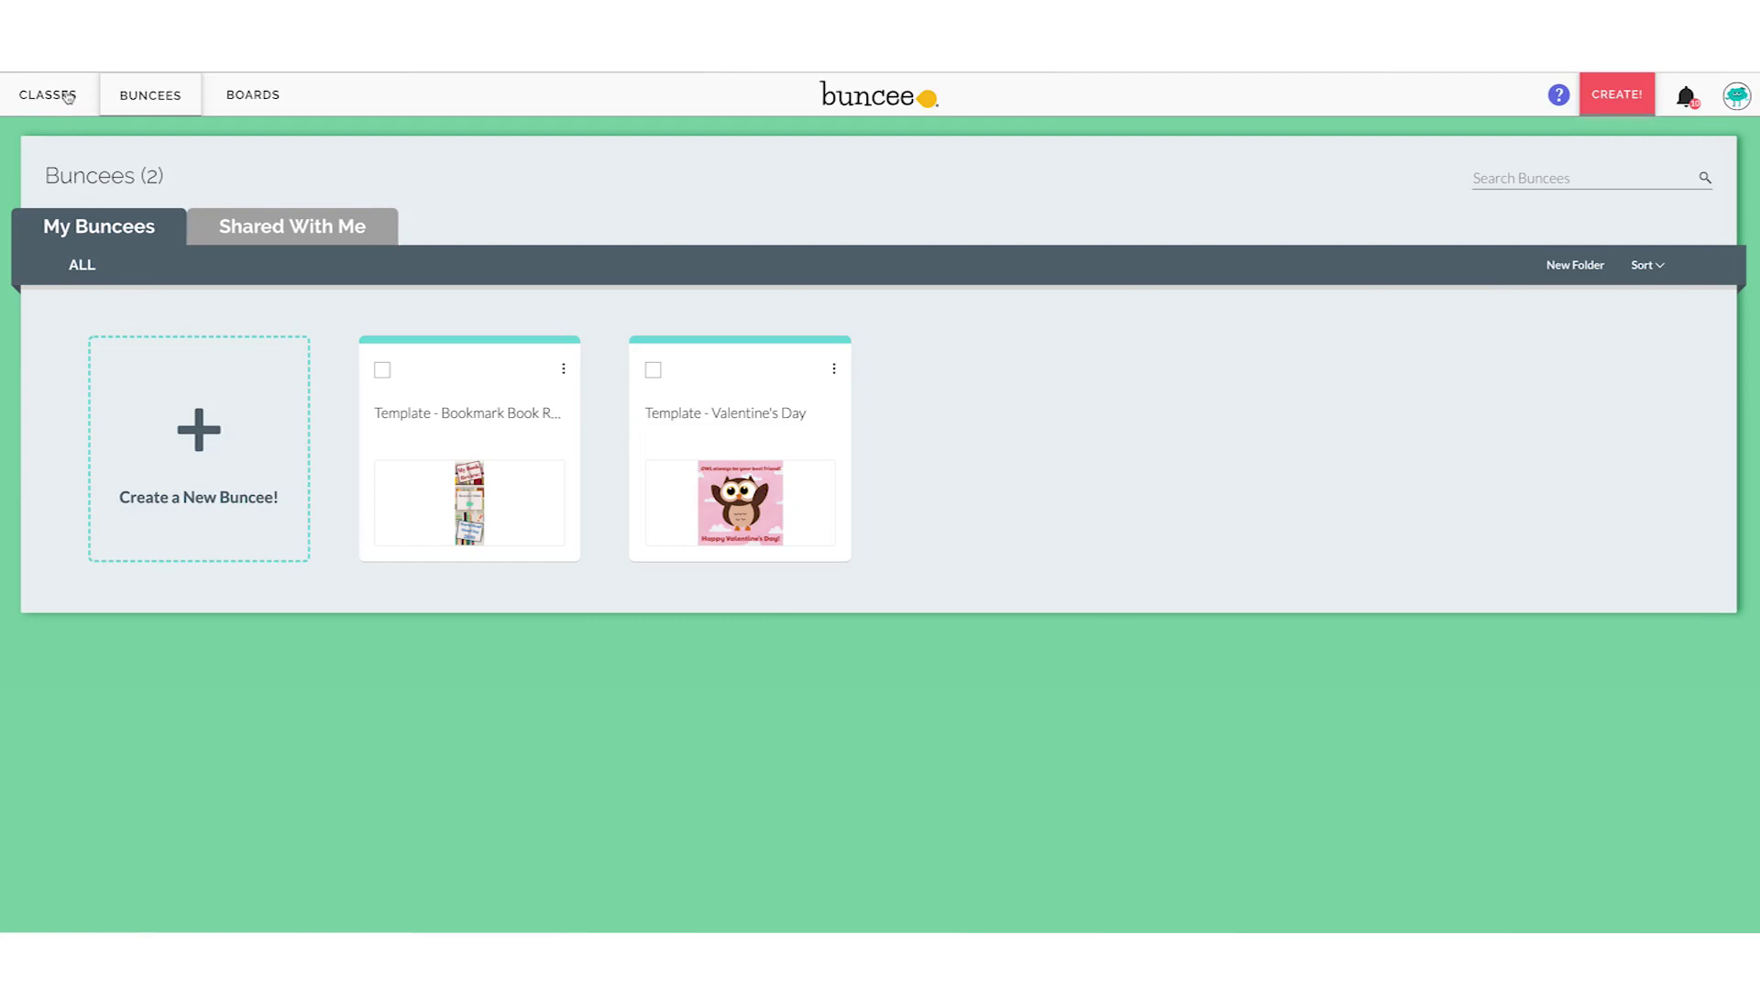
Join the Art class from the Classes page using its suggested class code
click(68, 98)
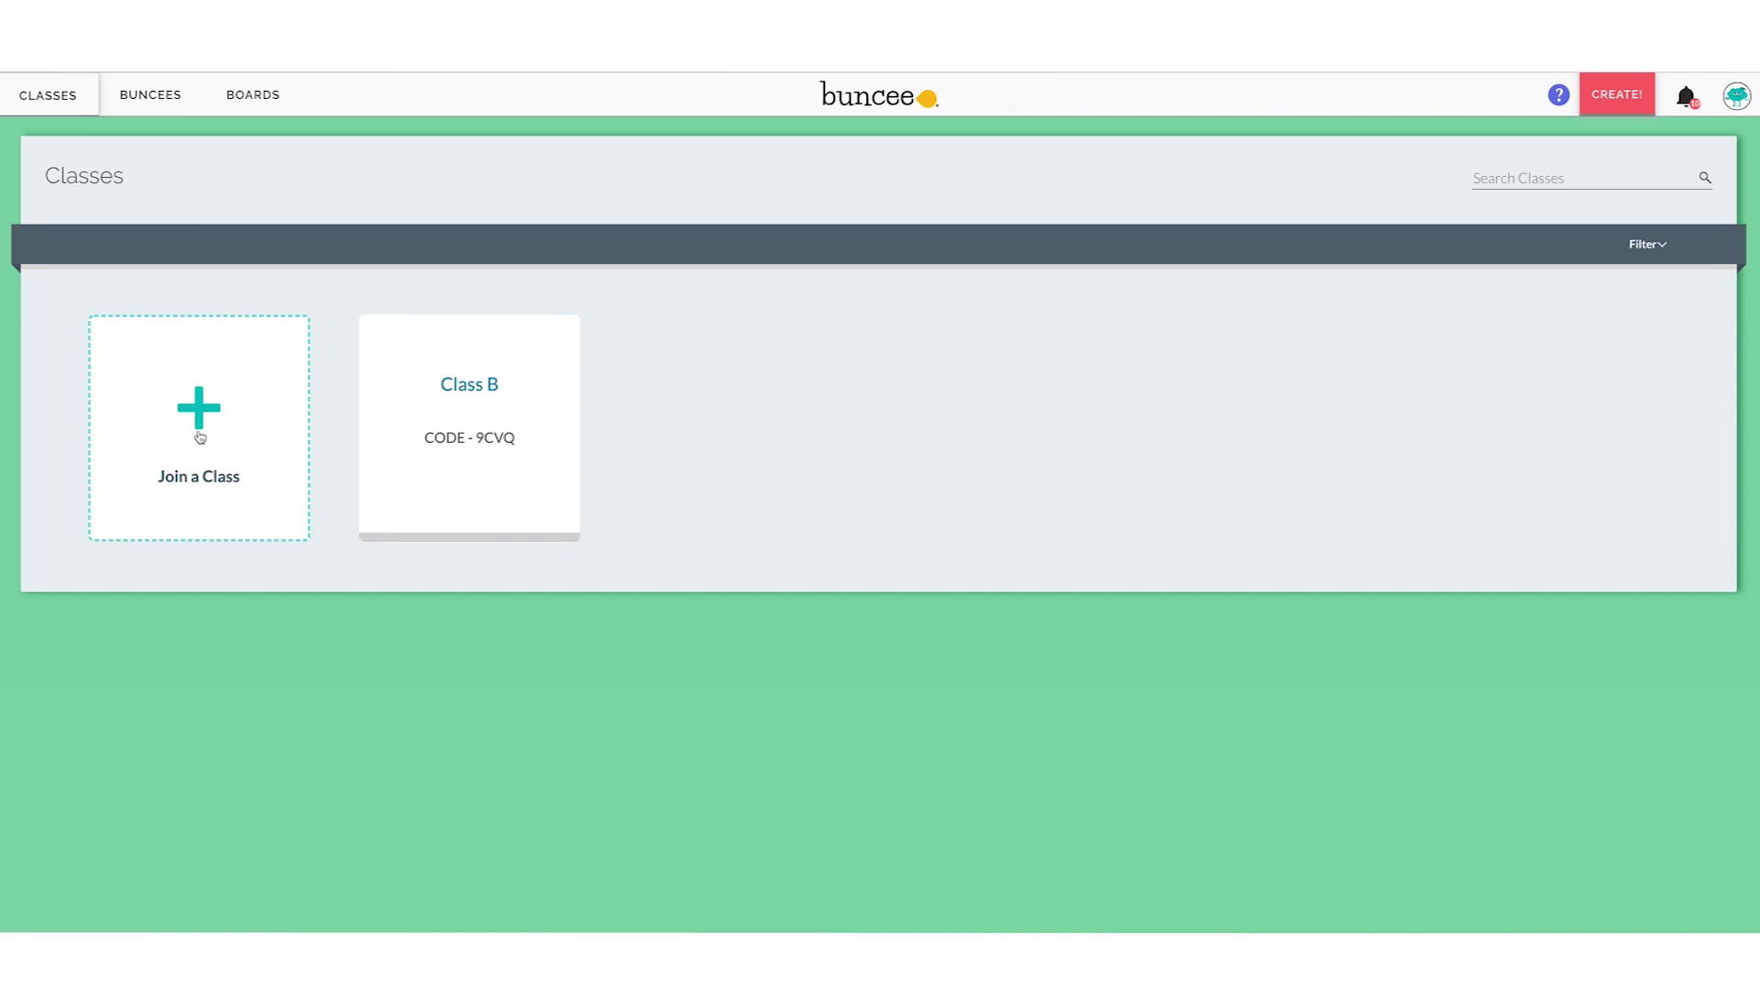
click(200, 436)
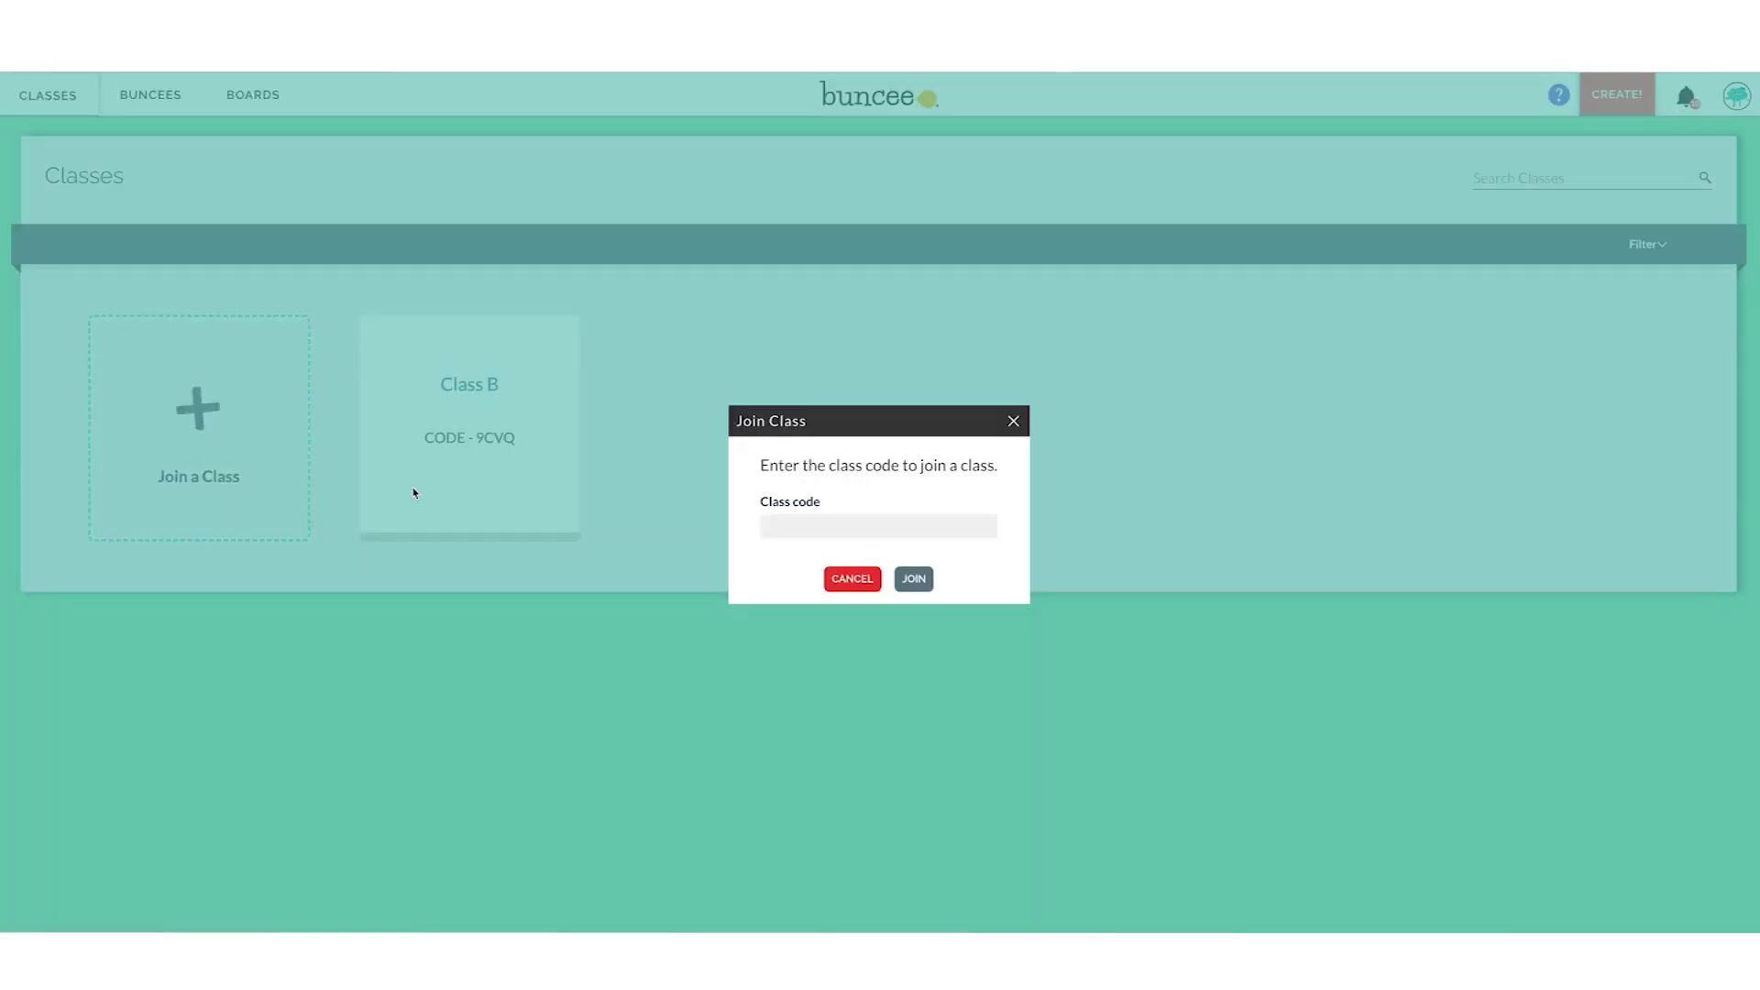
click(781, 530)
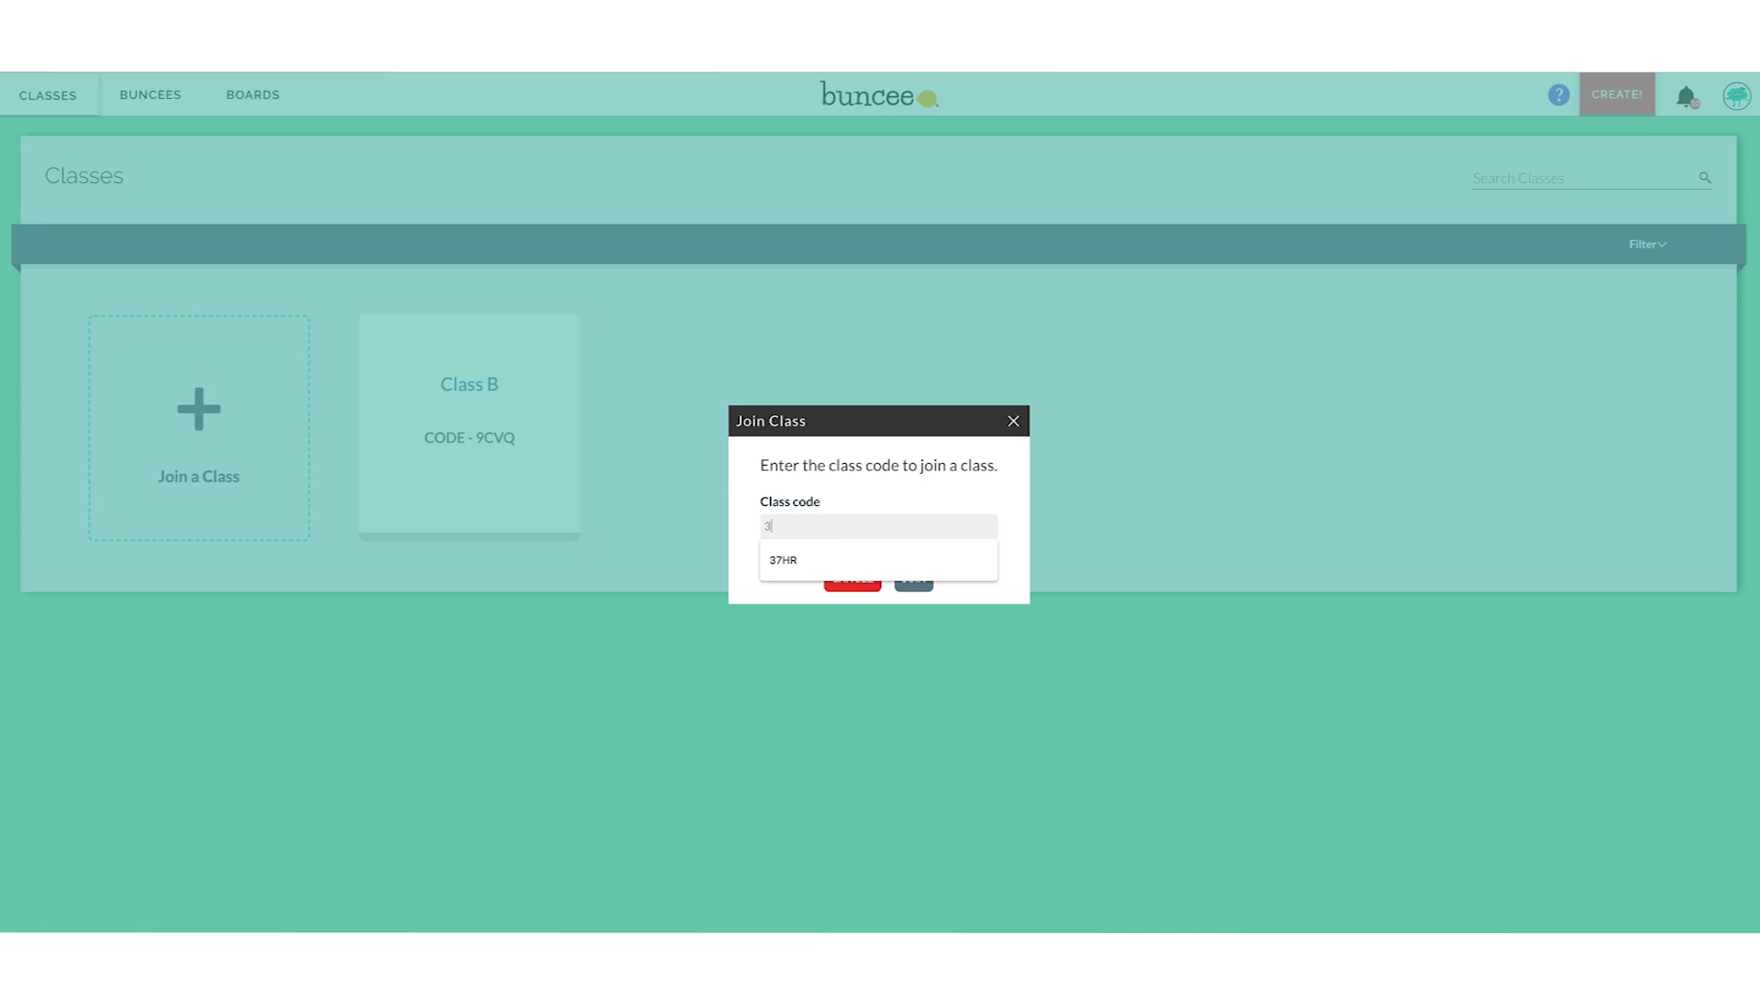
text(3)
click(799, 560)
click(916, 579)
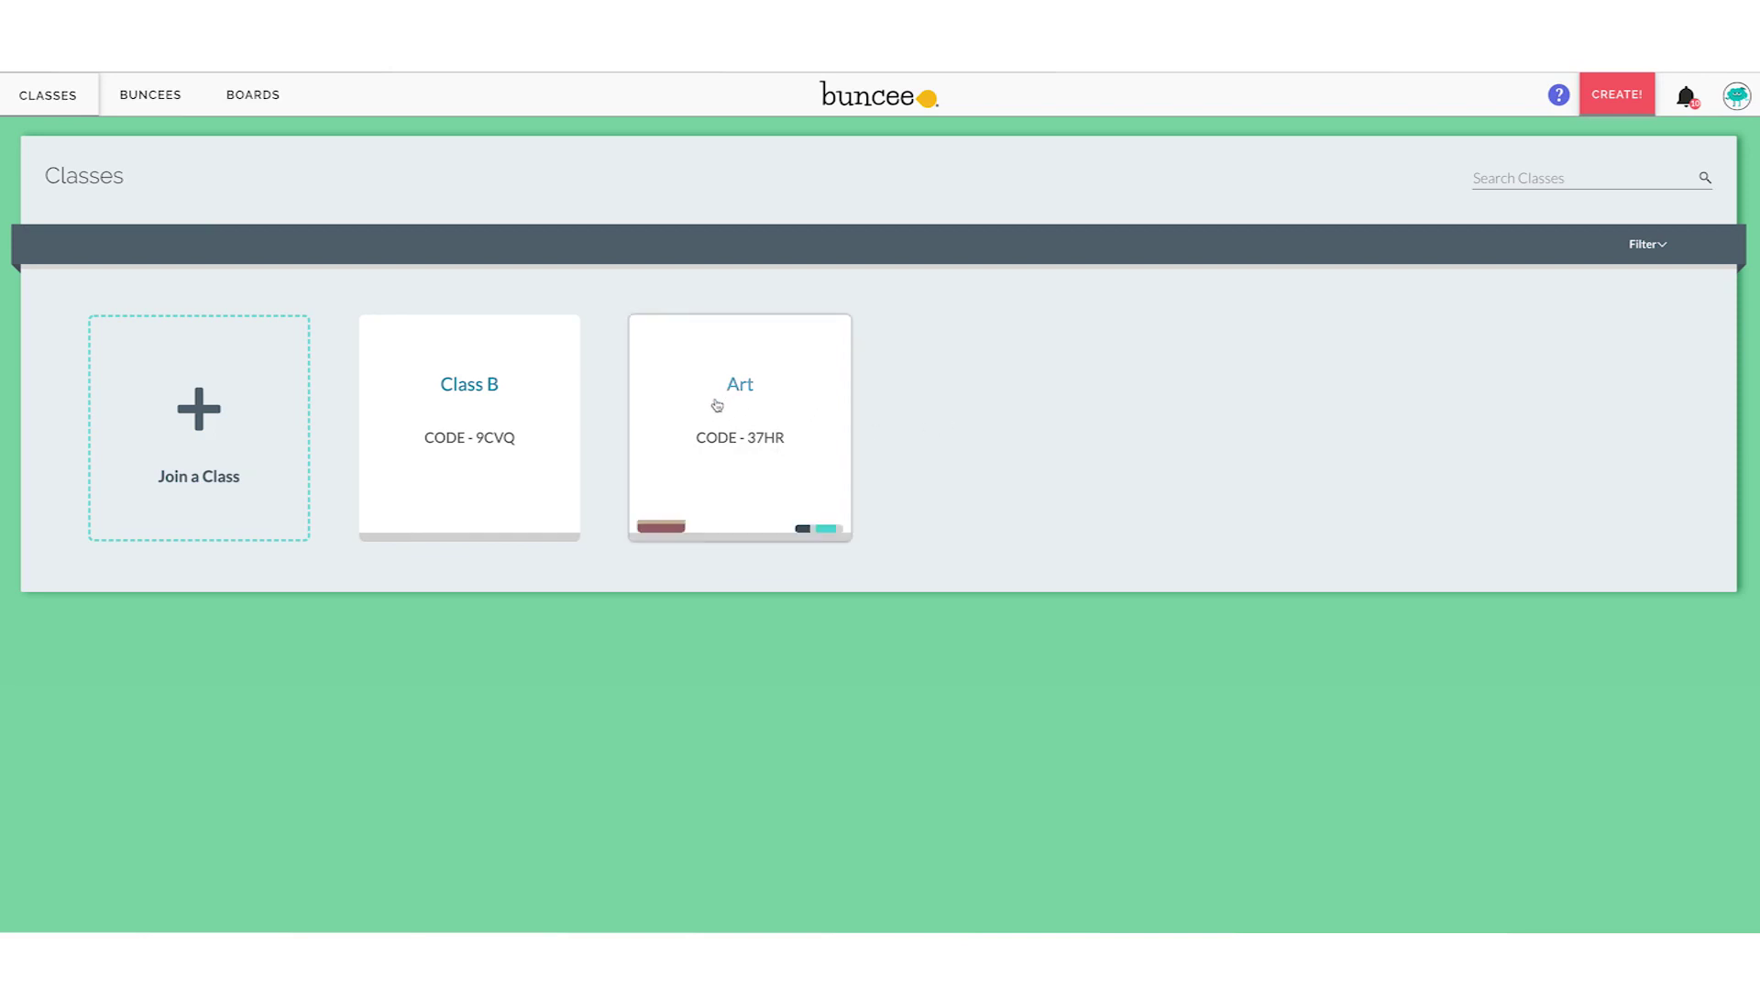
Open the Art class card and reload so its seven assignments appear
click(745, 399)
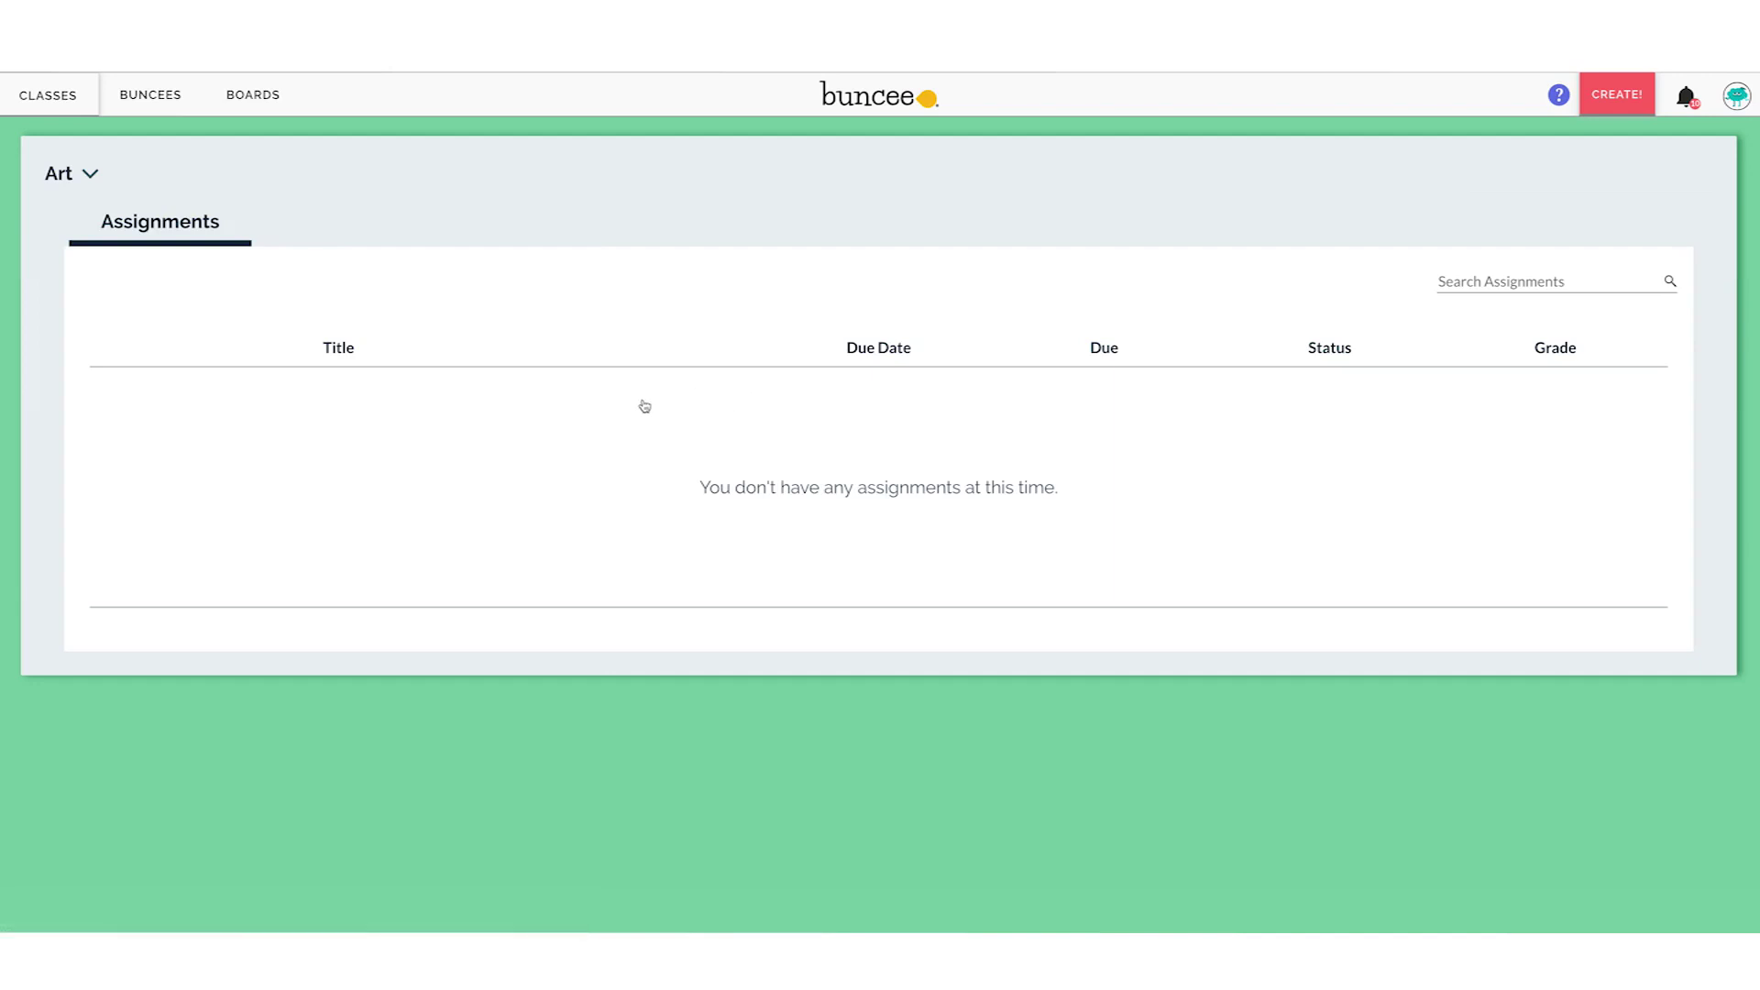
key(F5)
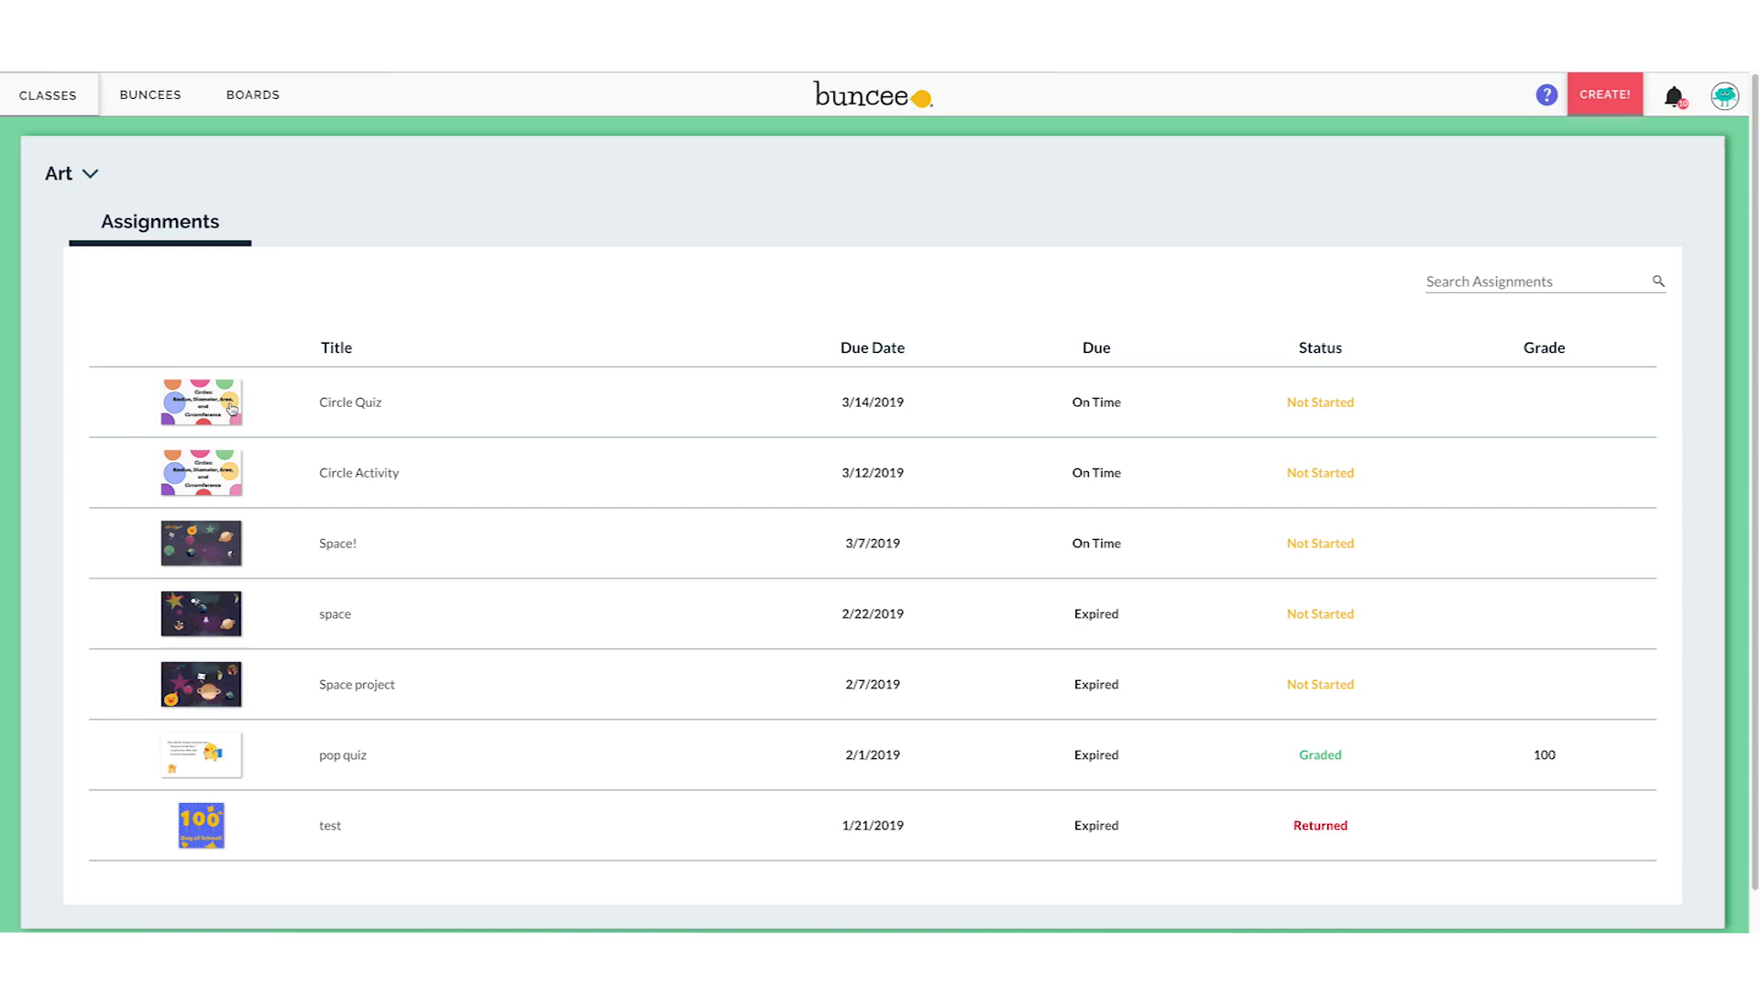
Expand Circle Quiz and start it with LET'S DO IT to show the radius question
click(232, 408)
scroll(750, 589, down, 1)
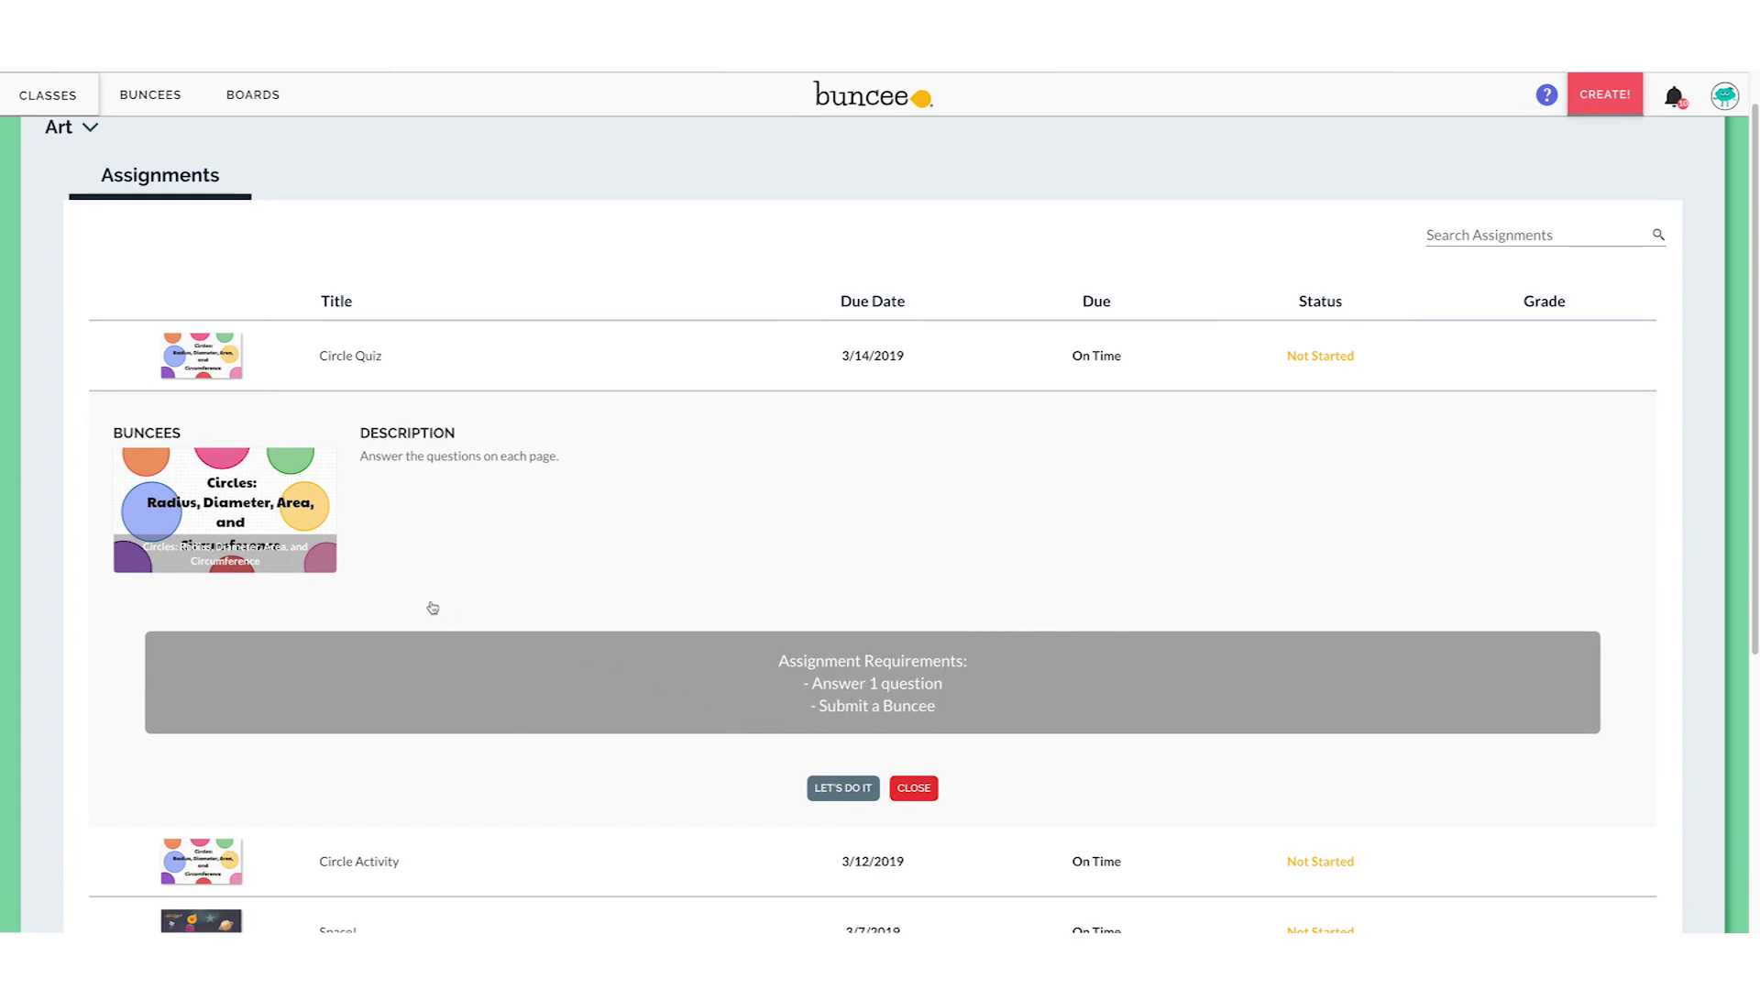
scroll(428, 600, down, 1)
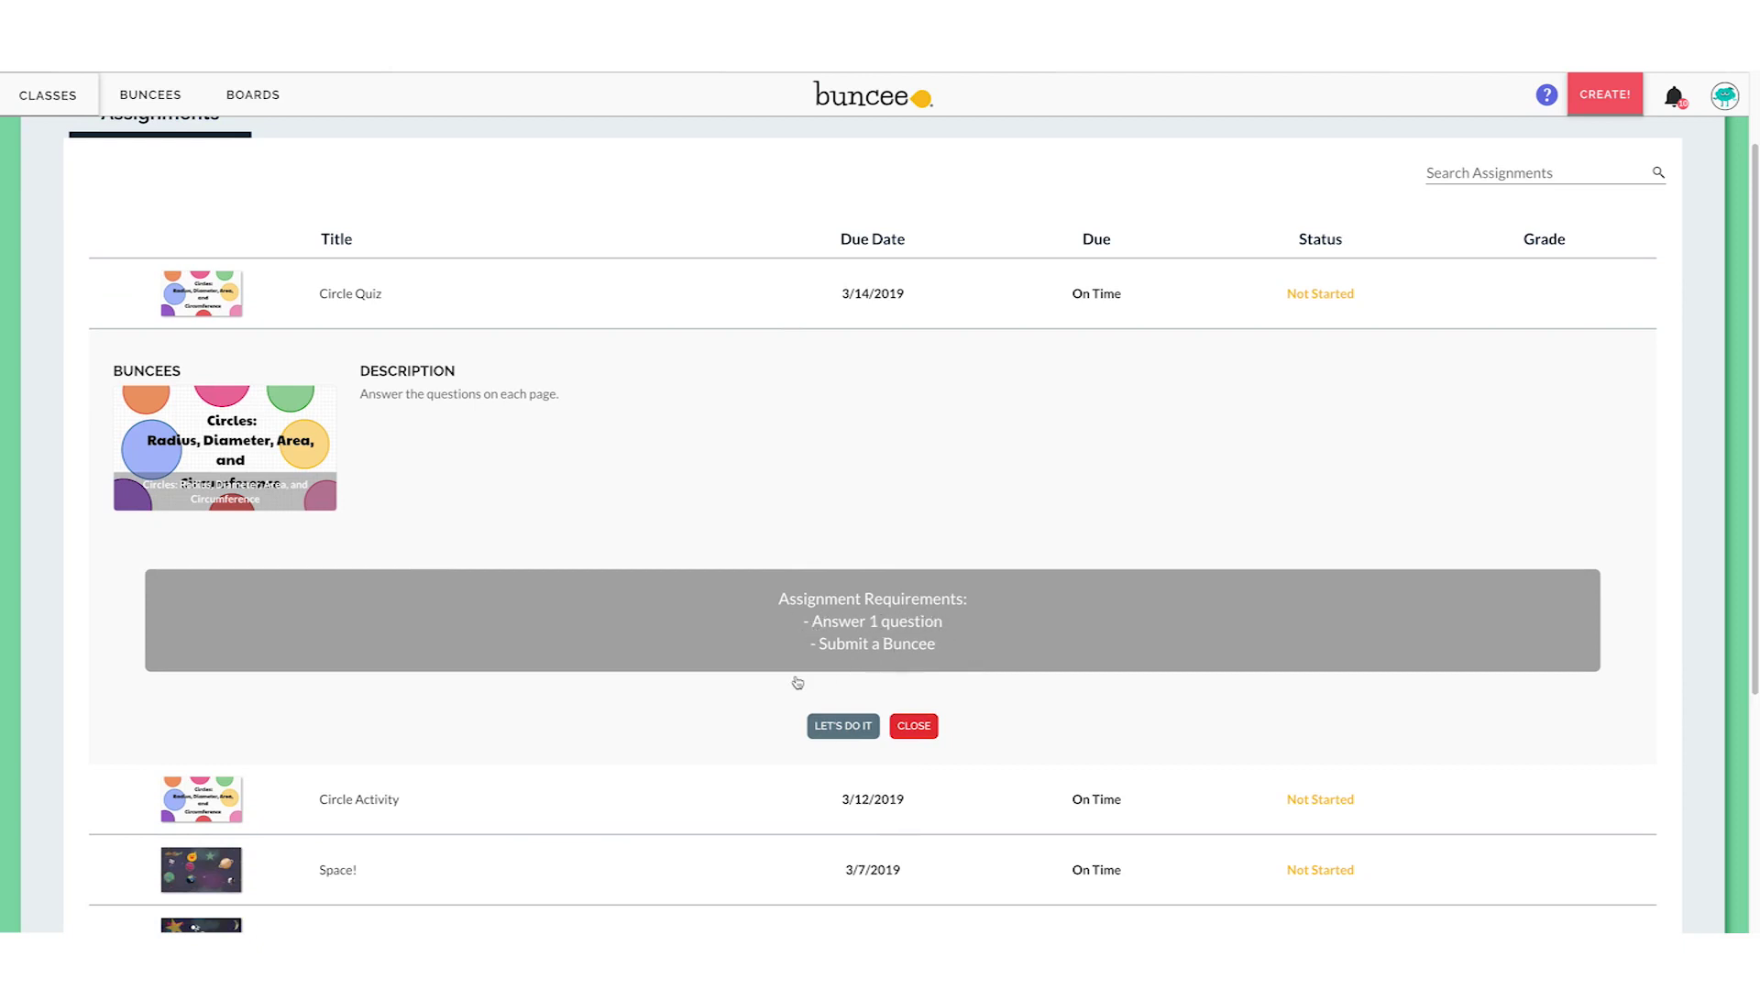
click(847, 726)
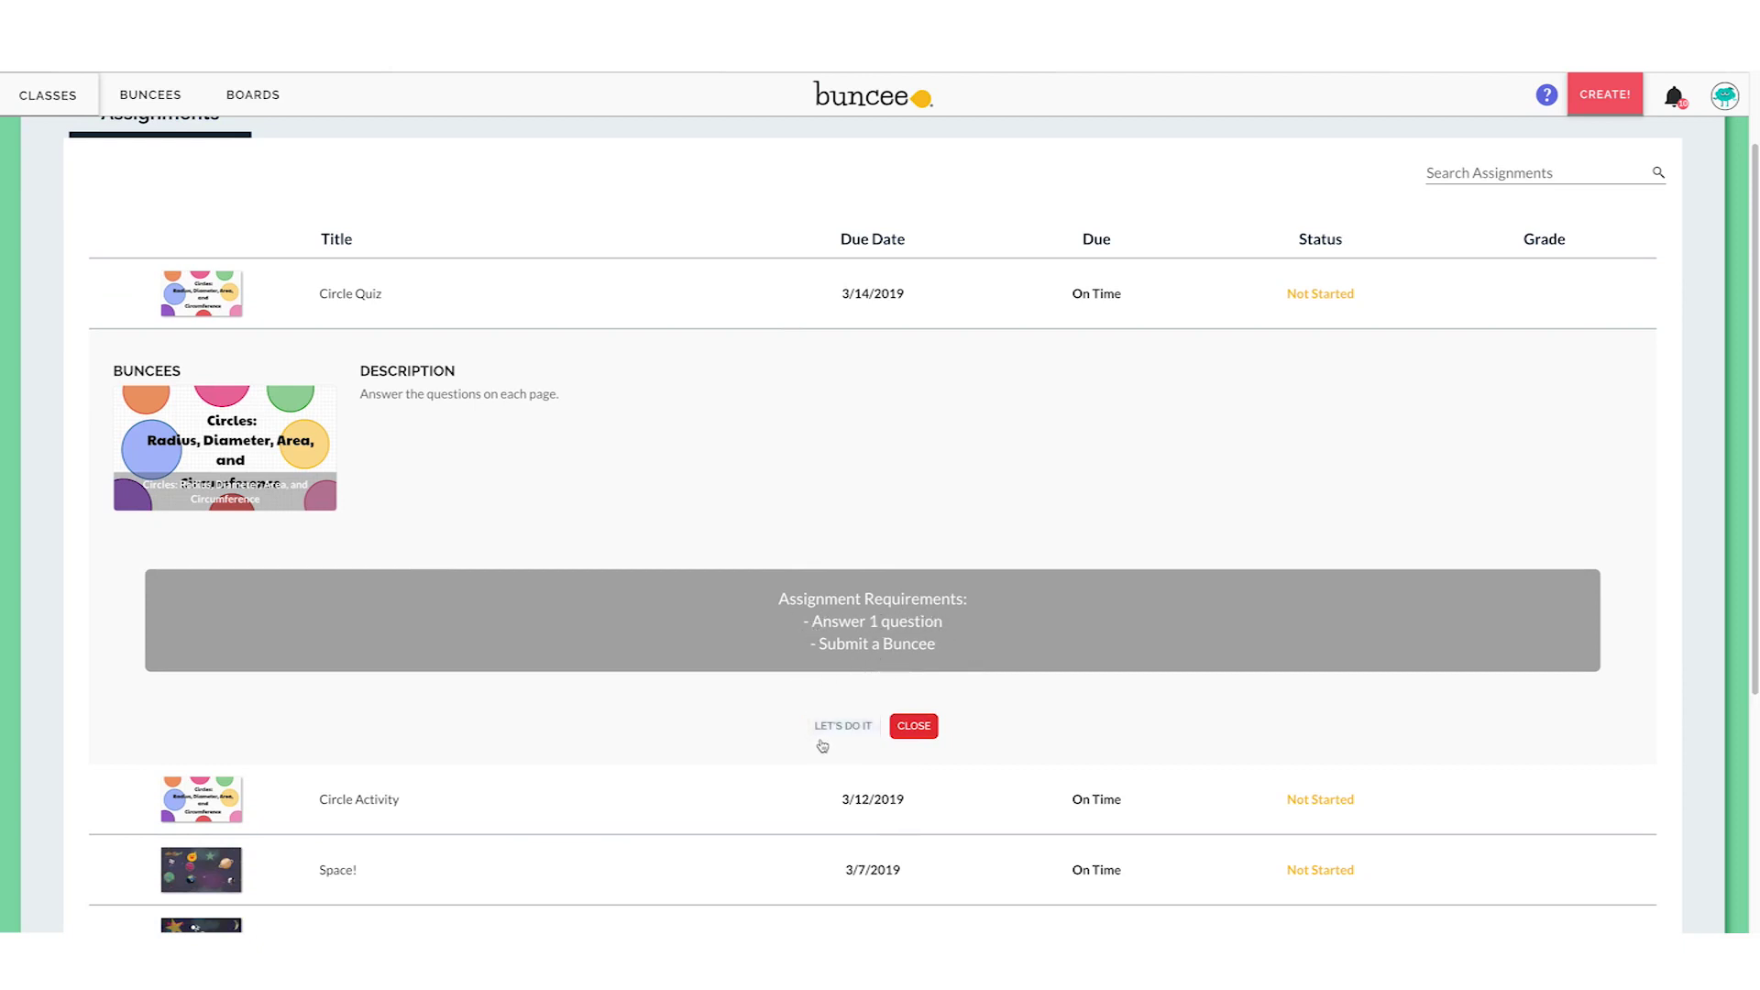
click(841, 732)
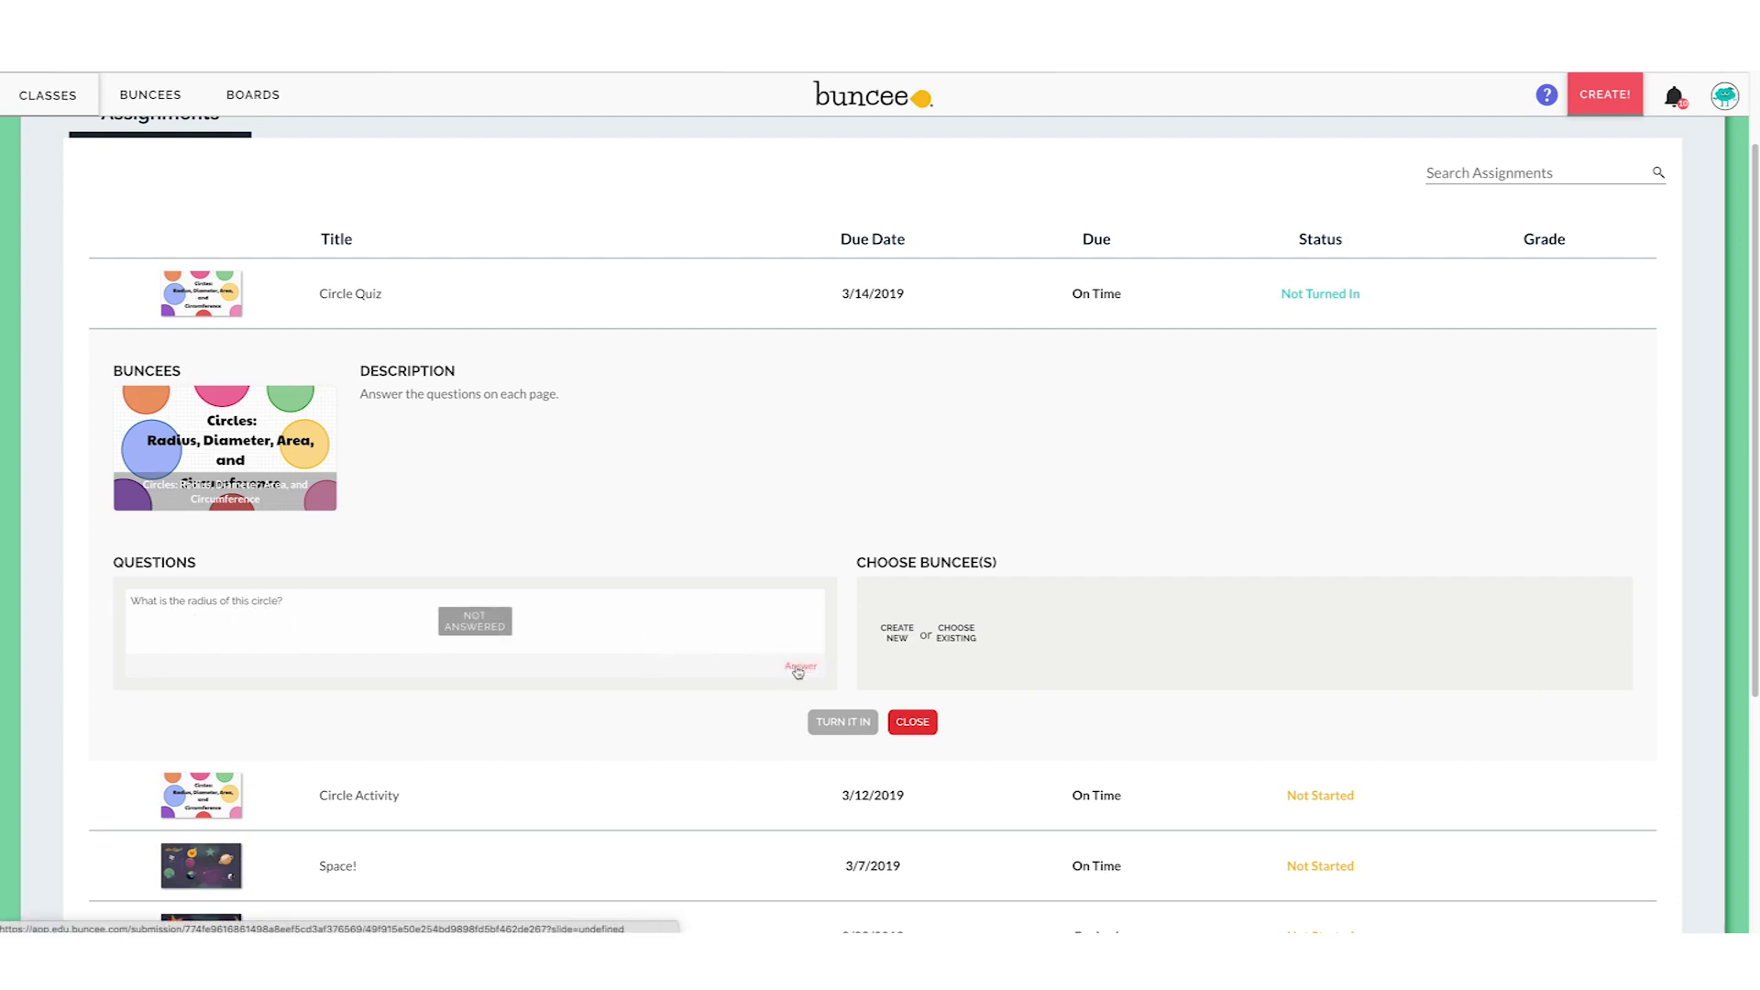
Answer the Circle Quiz radius question on page 2 by selecting 5
click(799, 668)
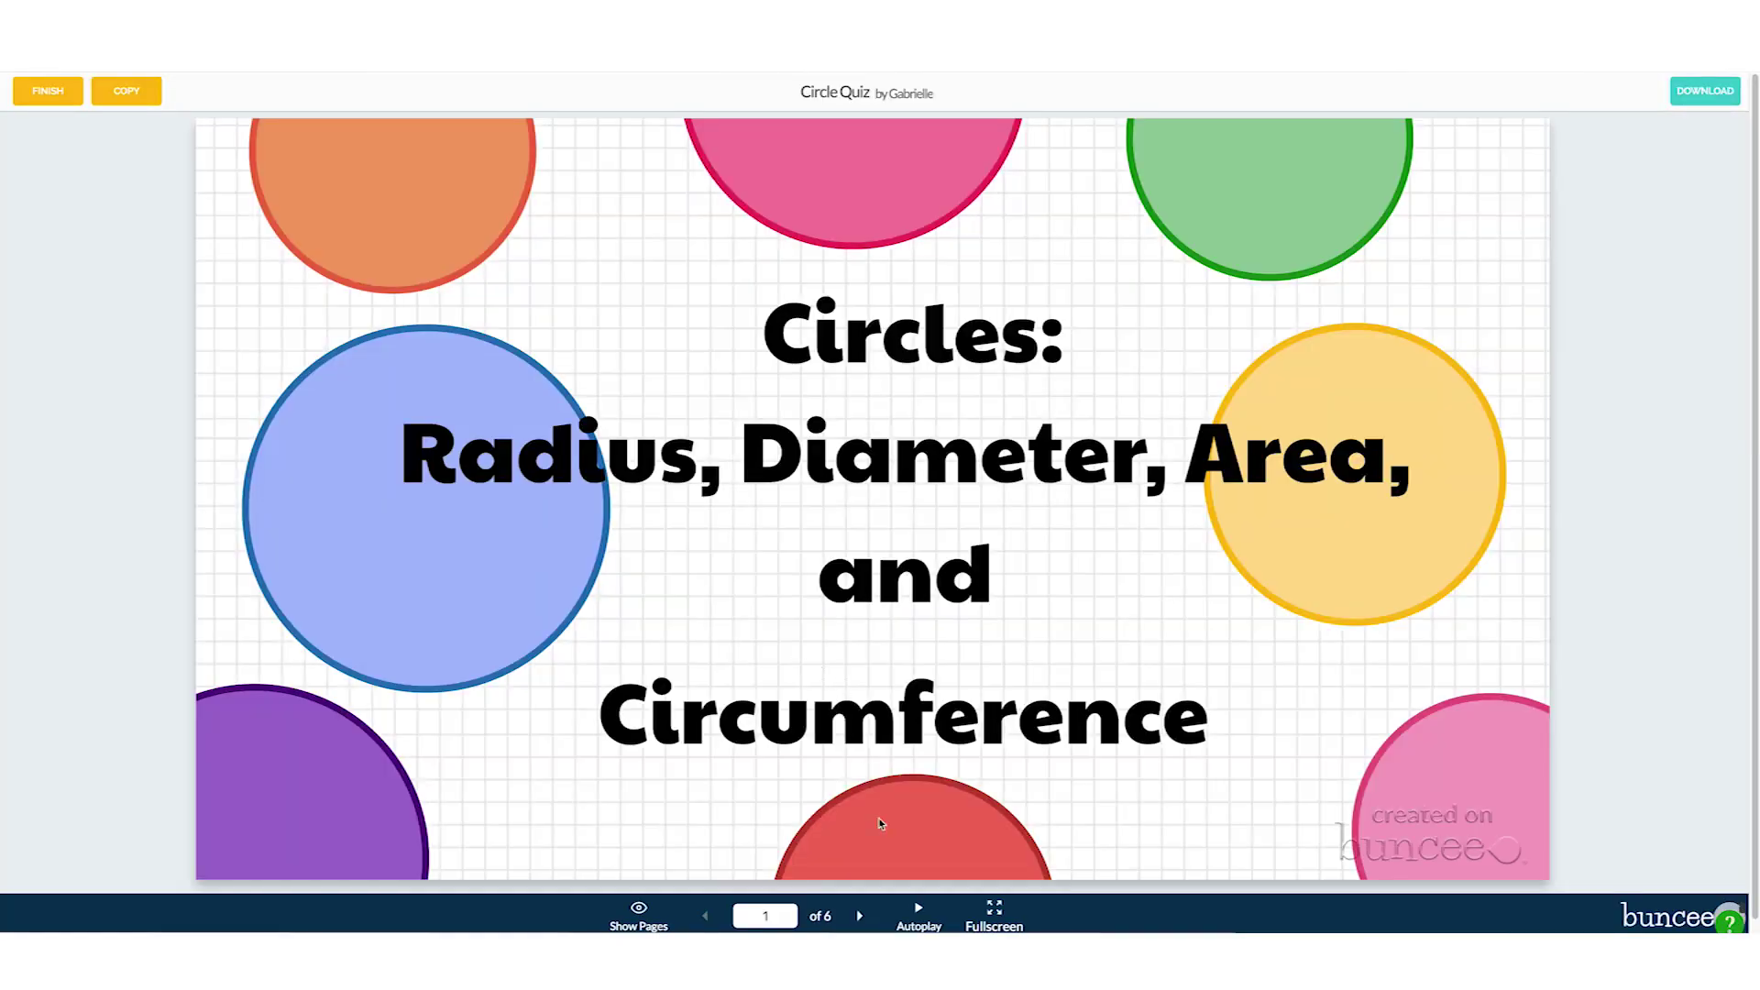
click(862, 914)
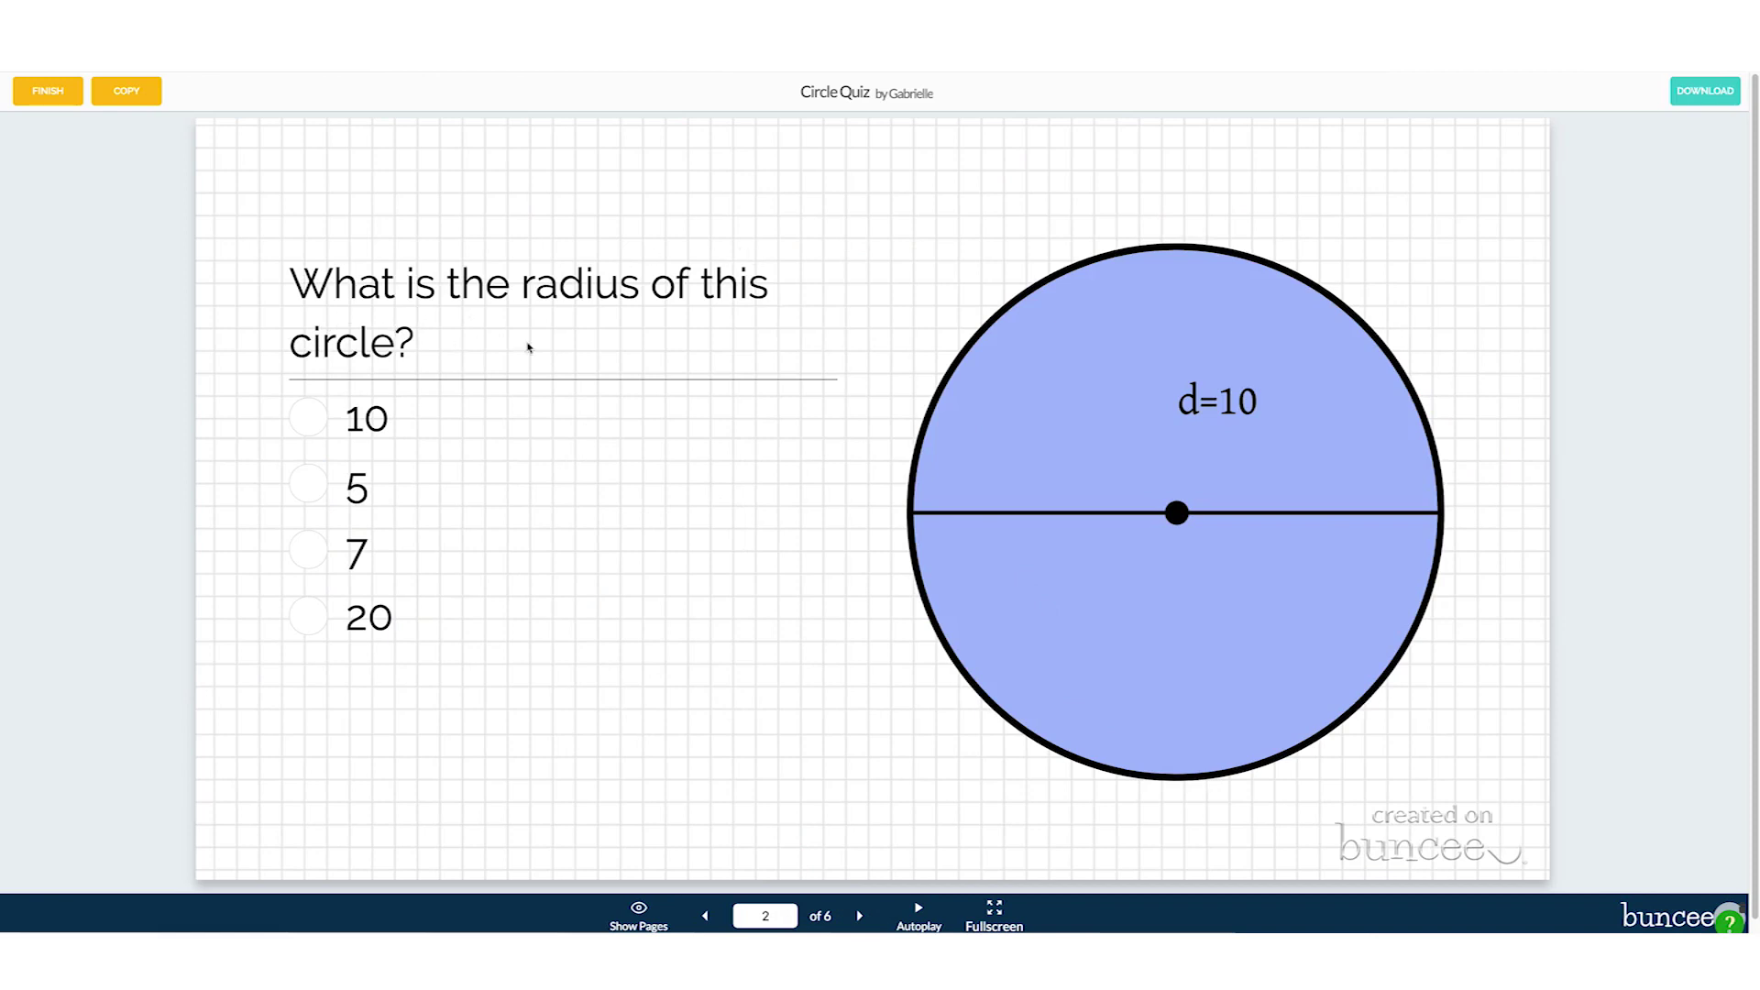
mouse_move(1205, 381)
click(315, 493)
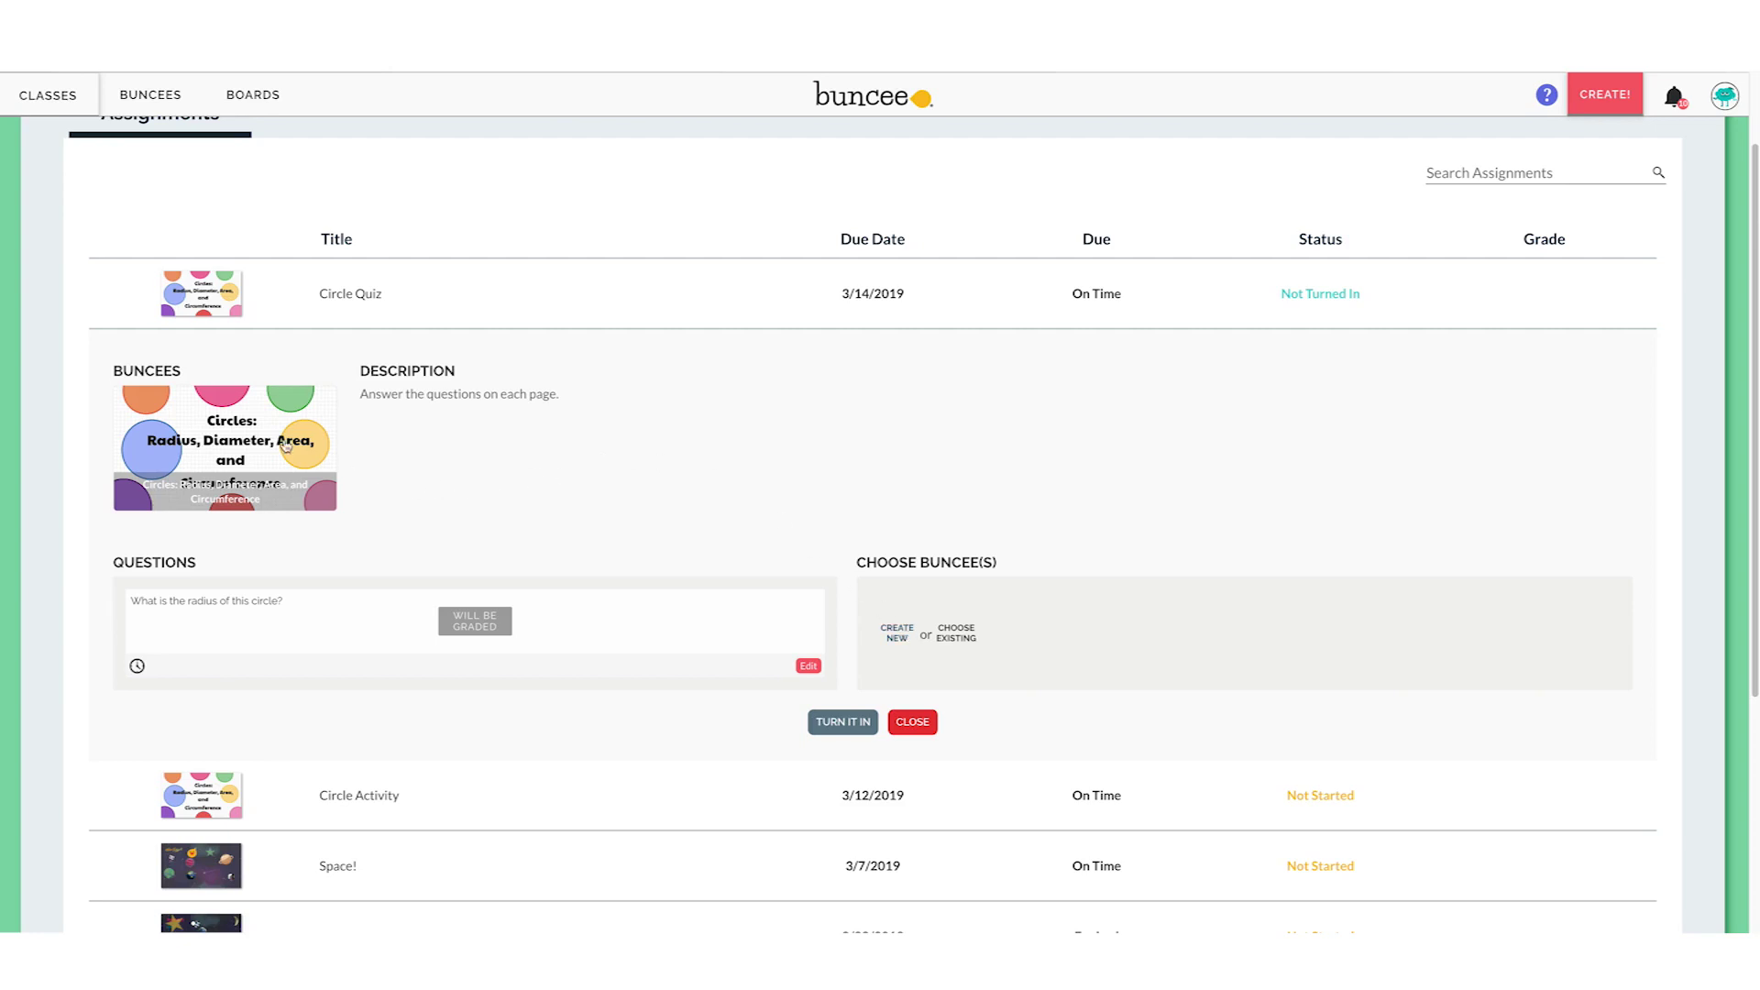
Open the Circle Quiz Buncee thumbnail under BUNCEES in the viewer
click(264, 444)
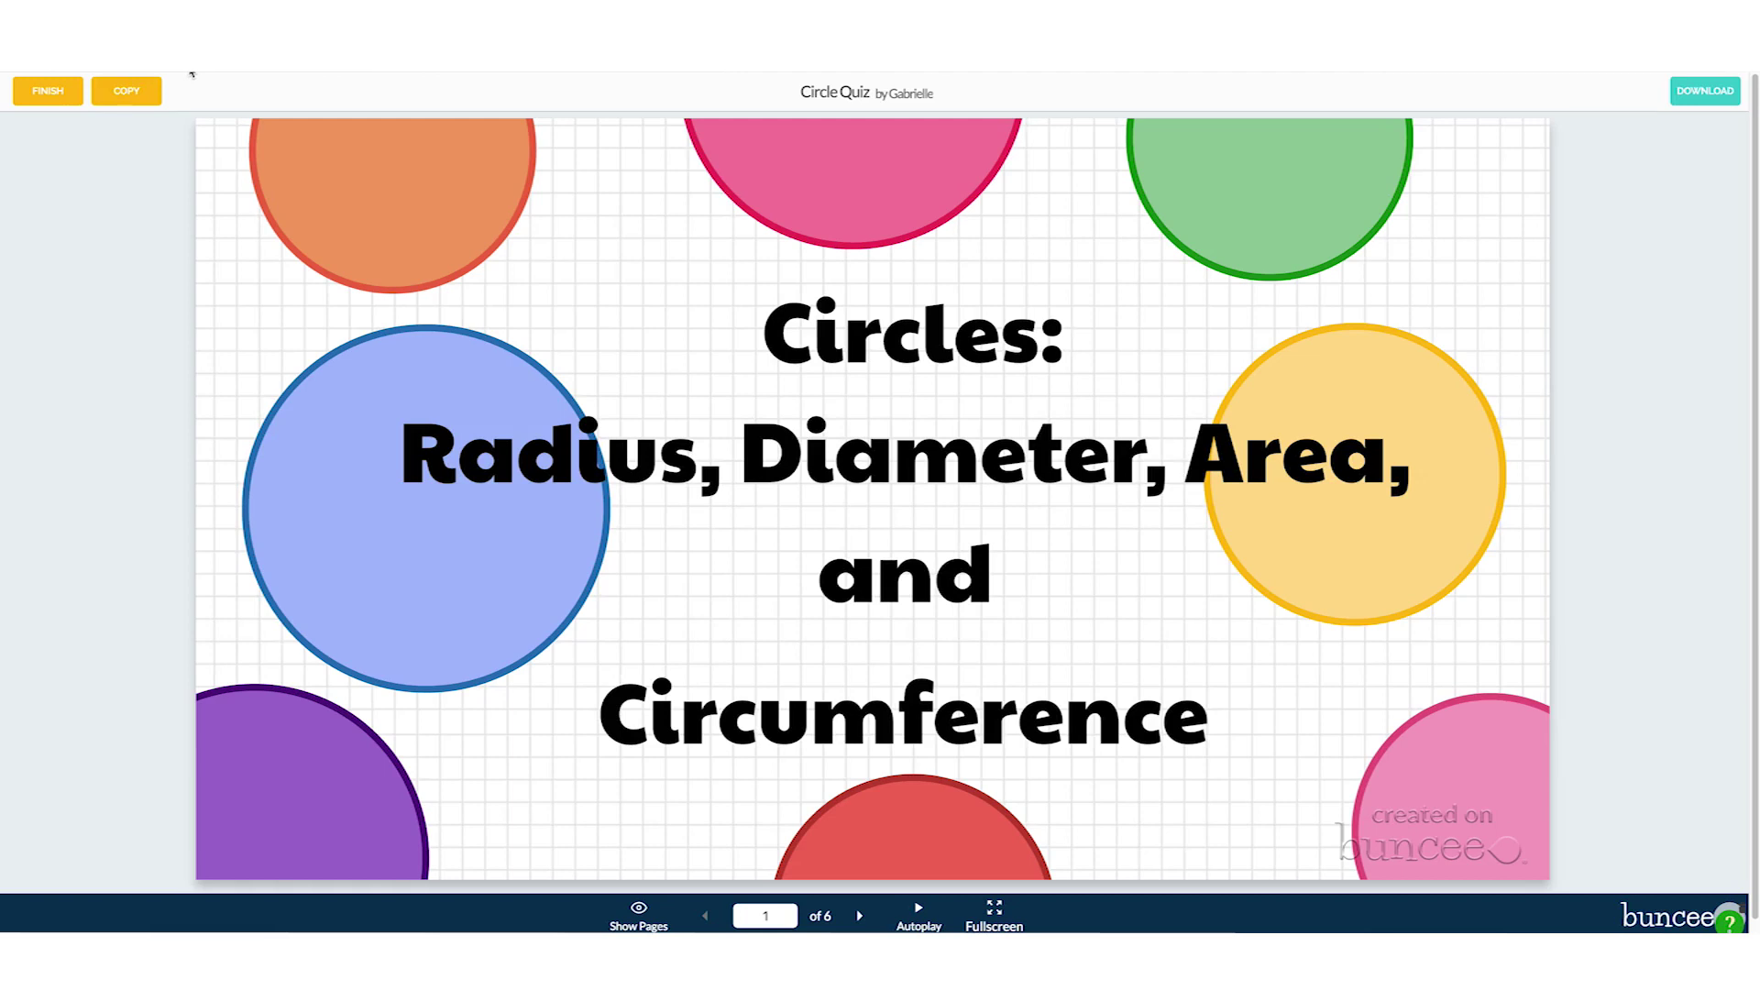
Copy the Circle Quiz Buncee to your account and close the Copied! confirmation
click(127, 91)
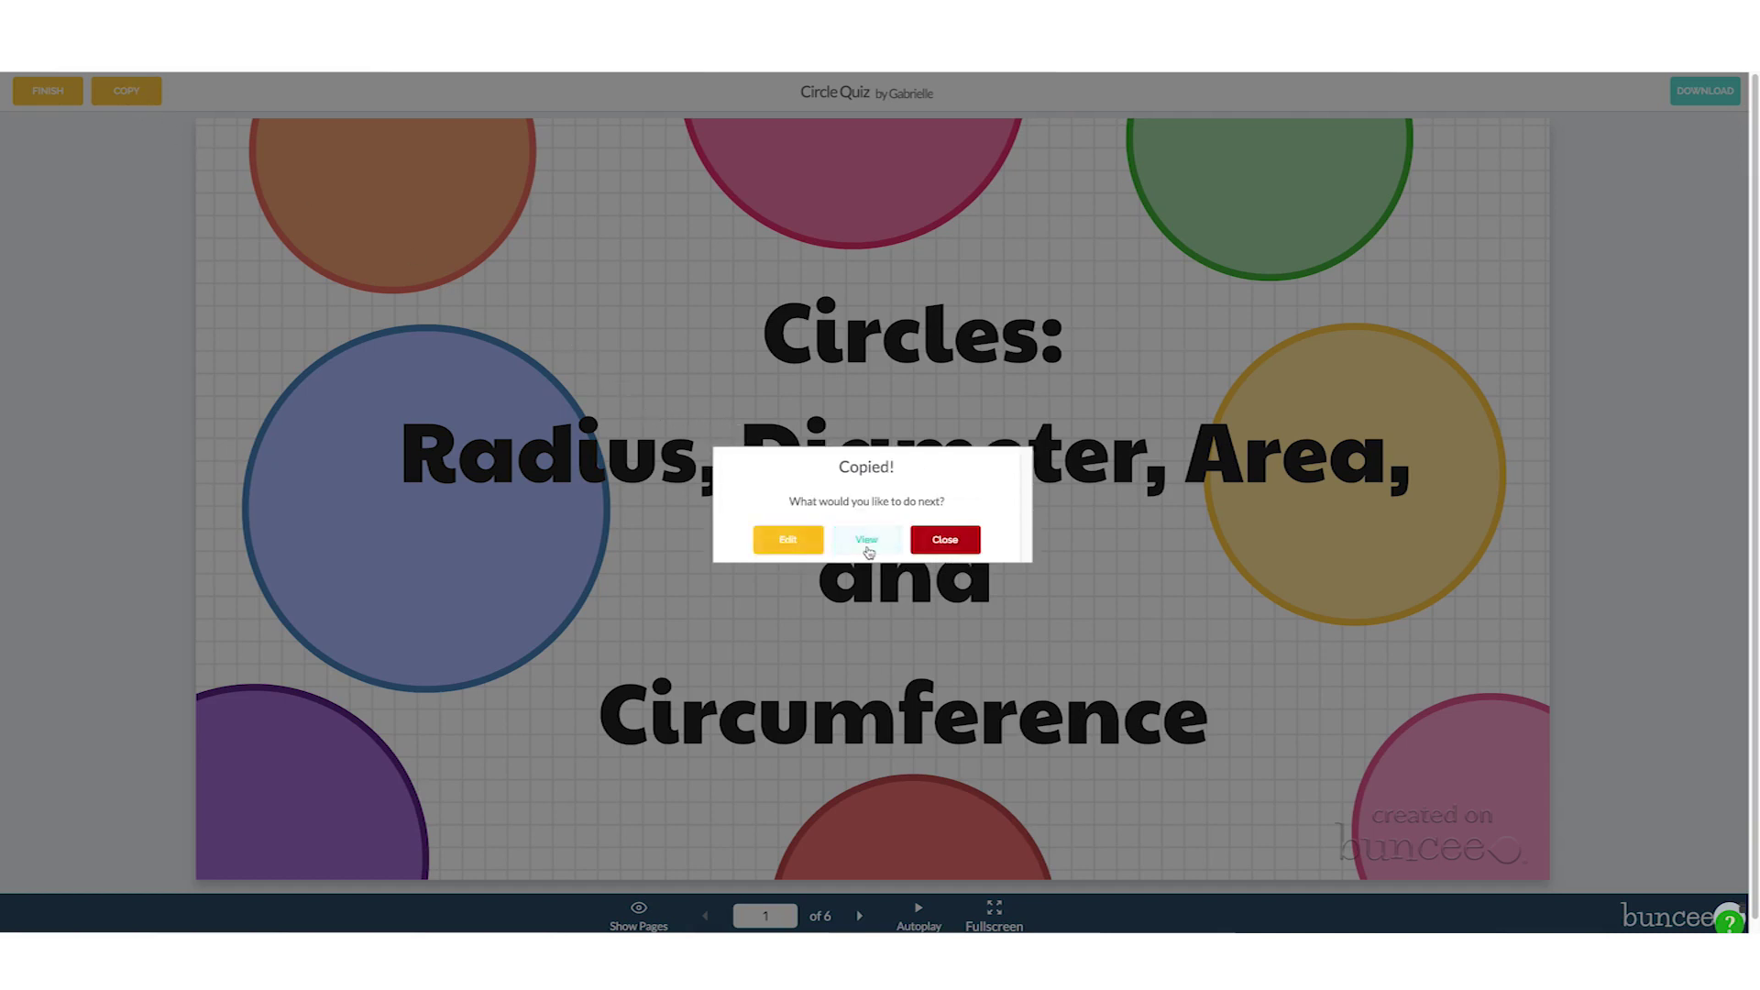
click(971, 544)
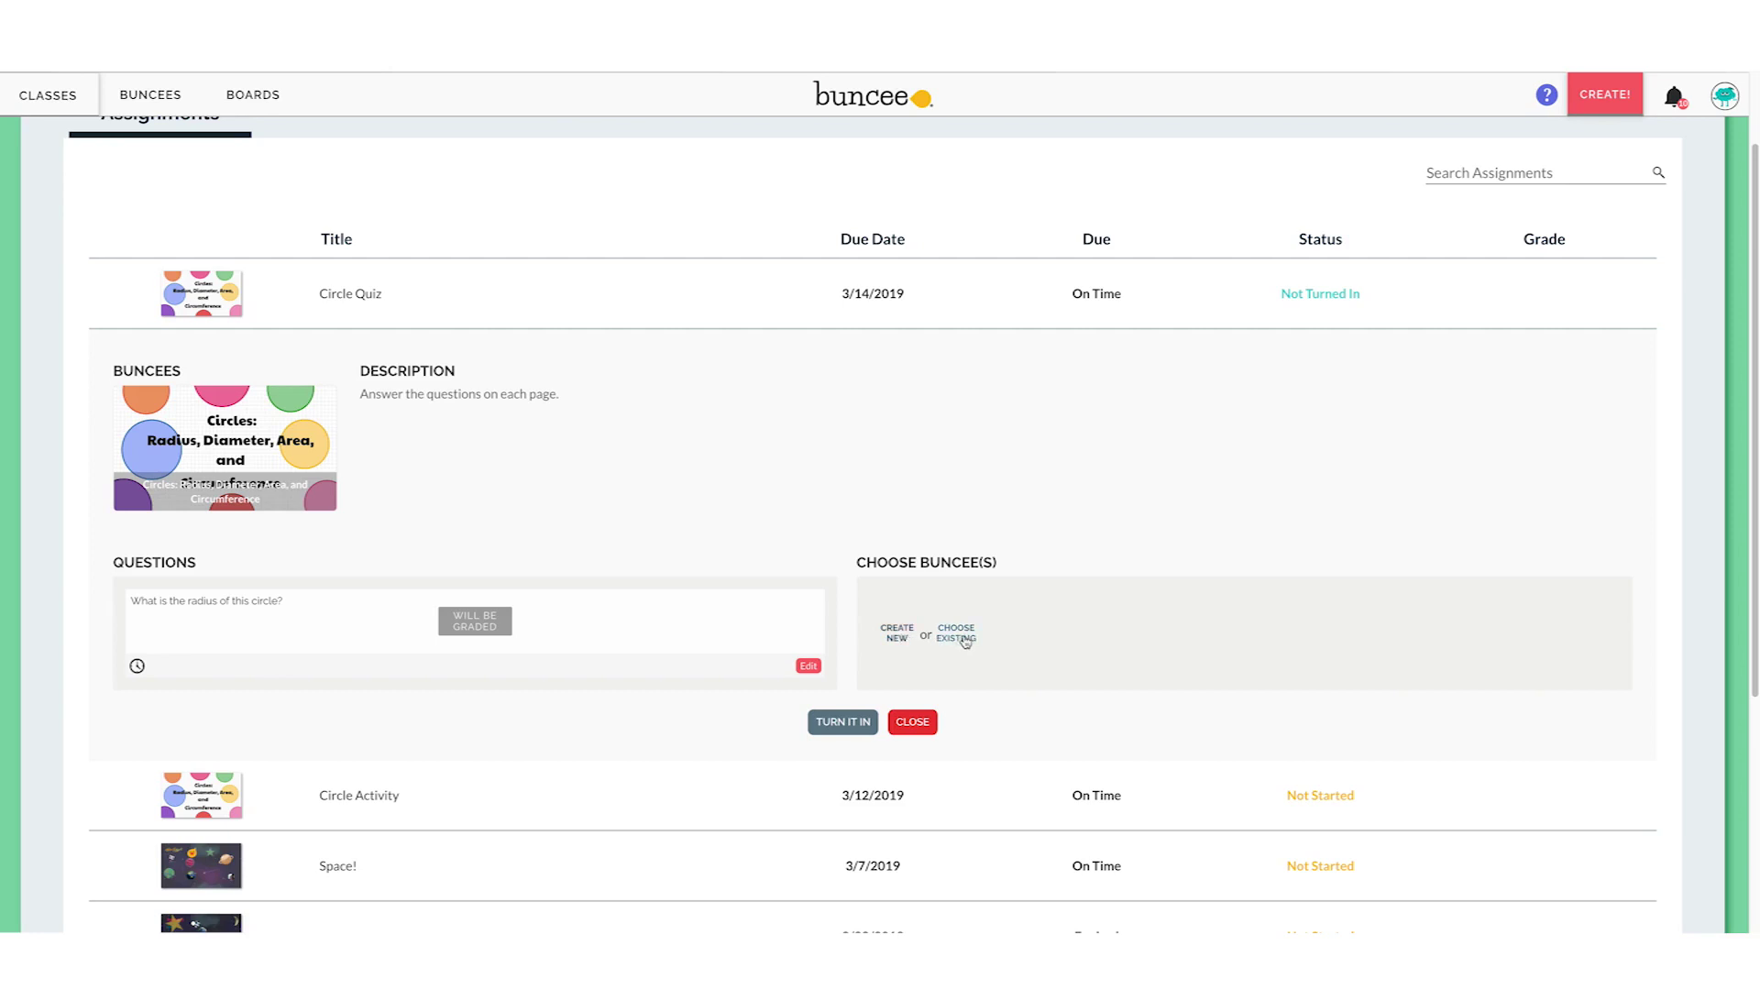
Attach the existing 'Copy Of Circles: Radius, Diameter, Area, and Circumference' Buncee and confirm
click(963, 640)
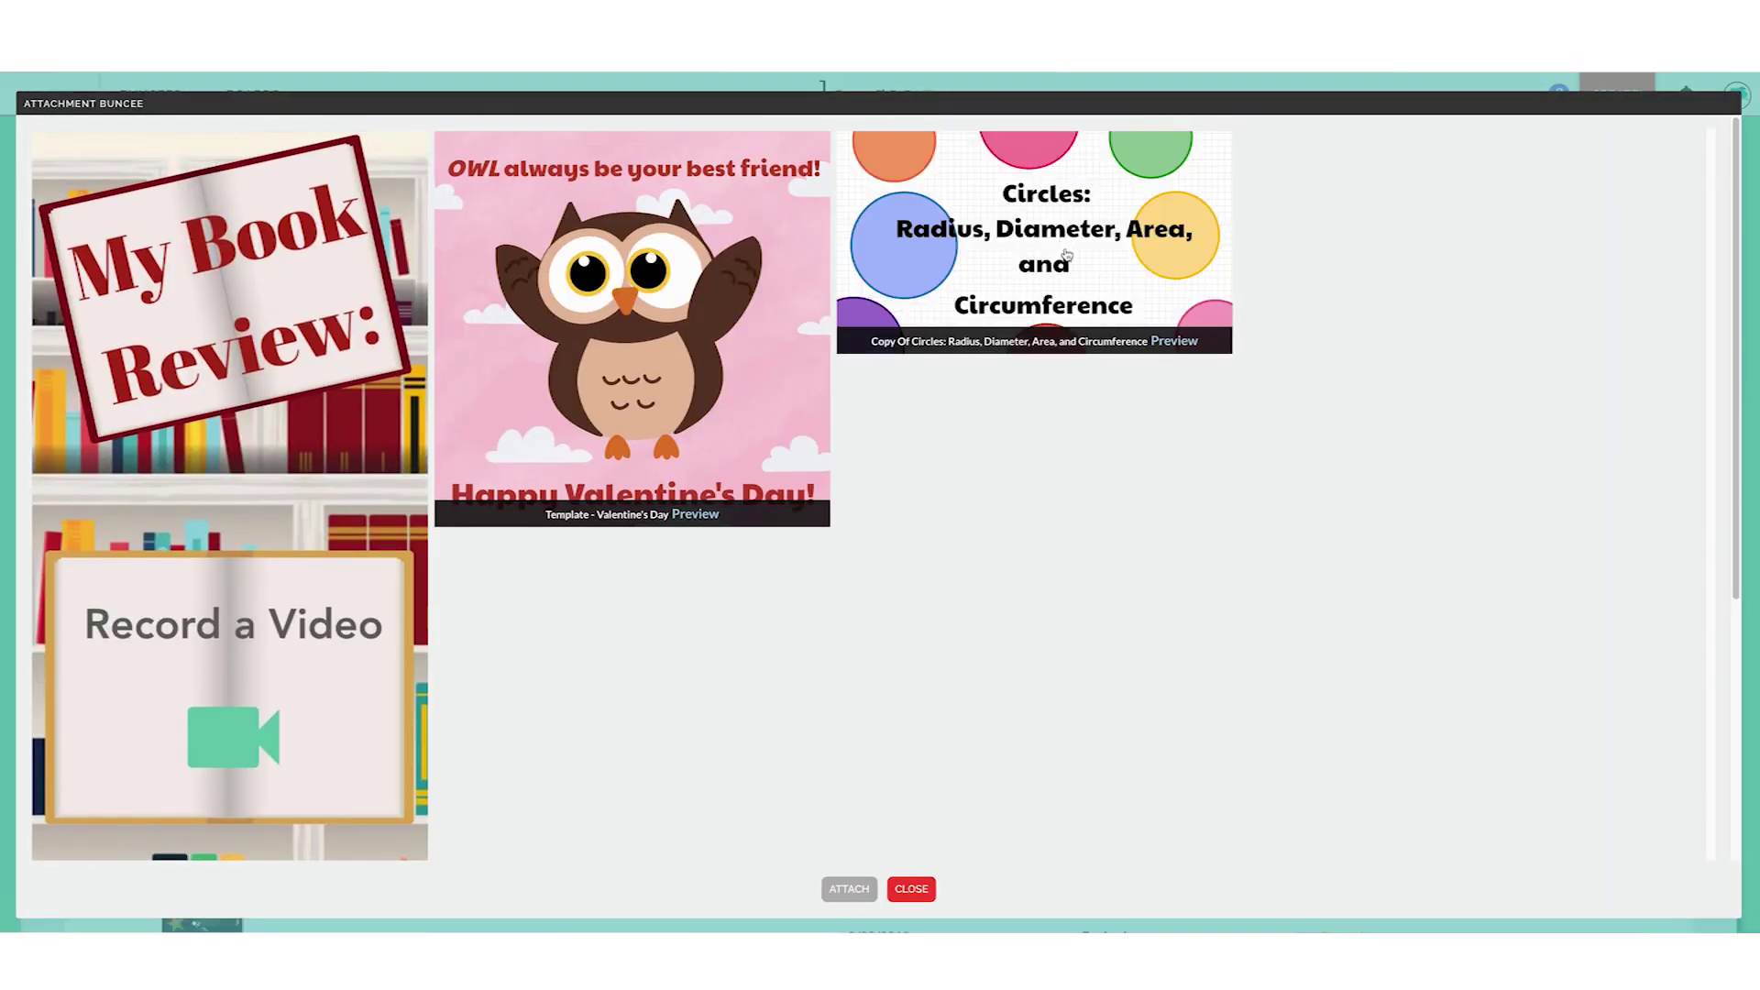
click(1068, 254)
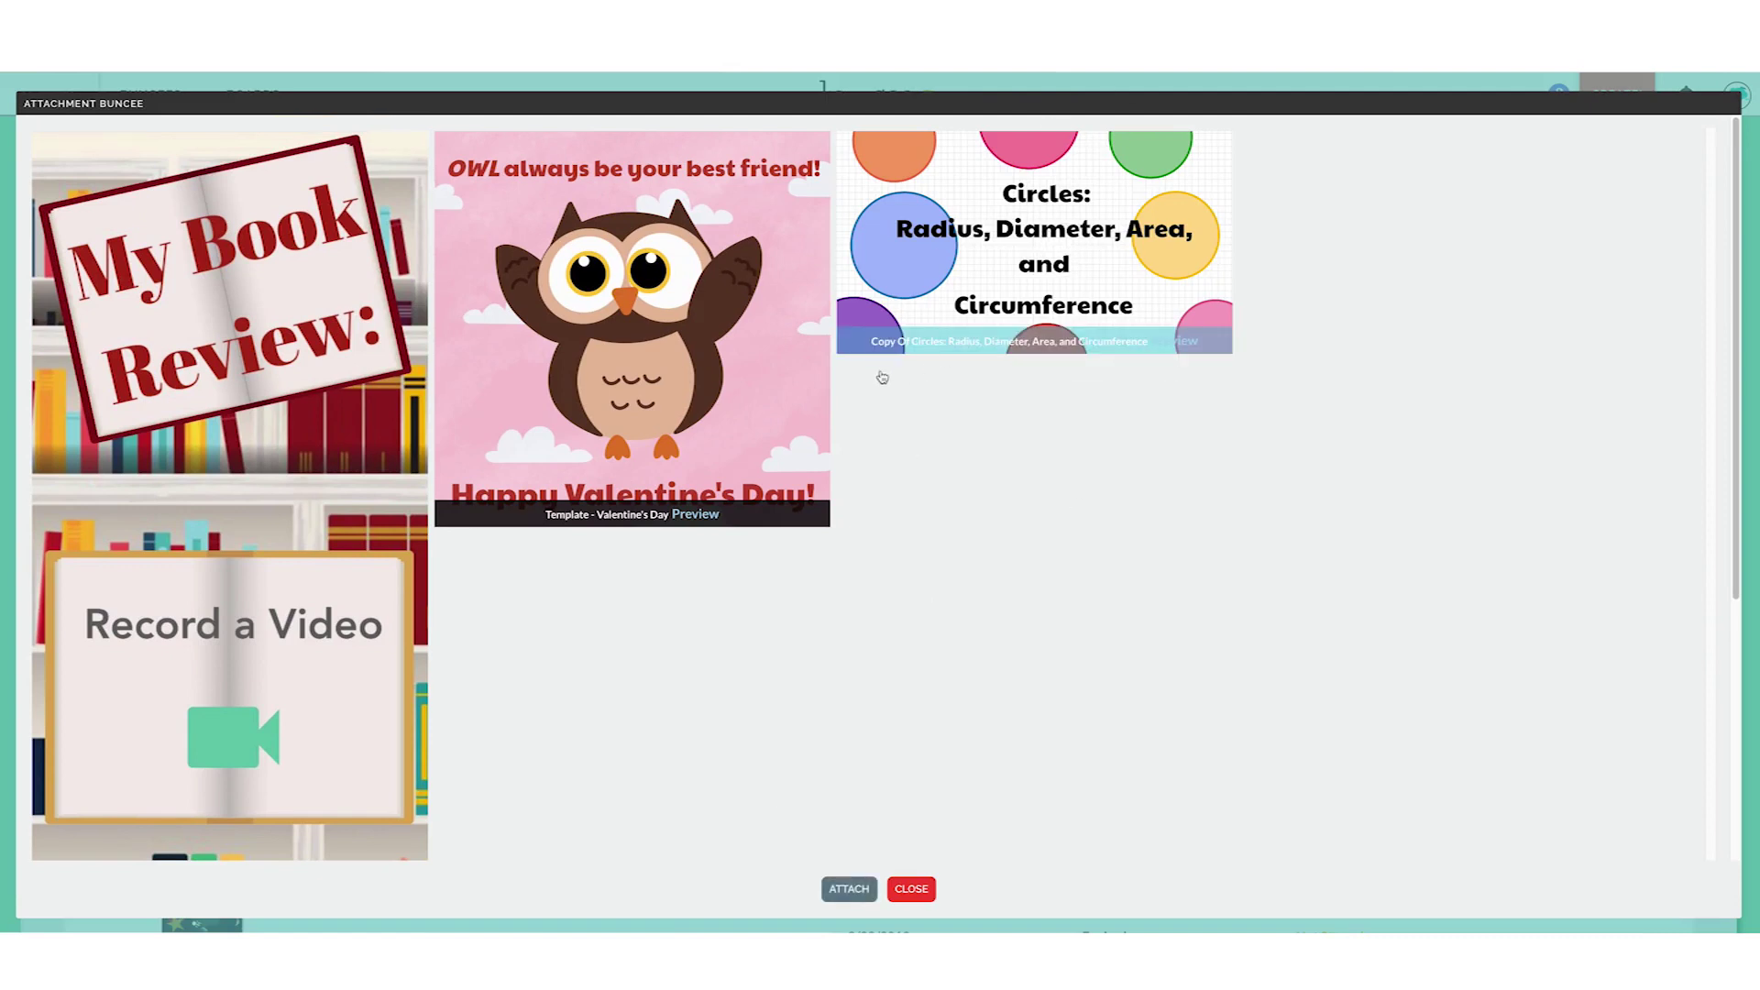
scroll(944, 421, down, 1)
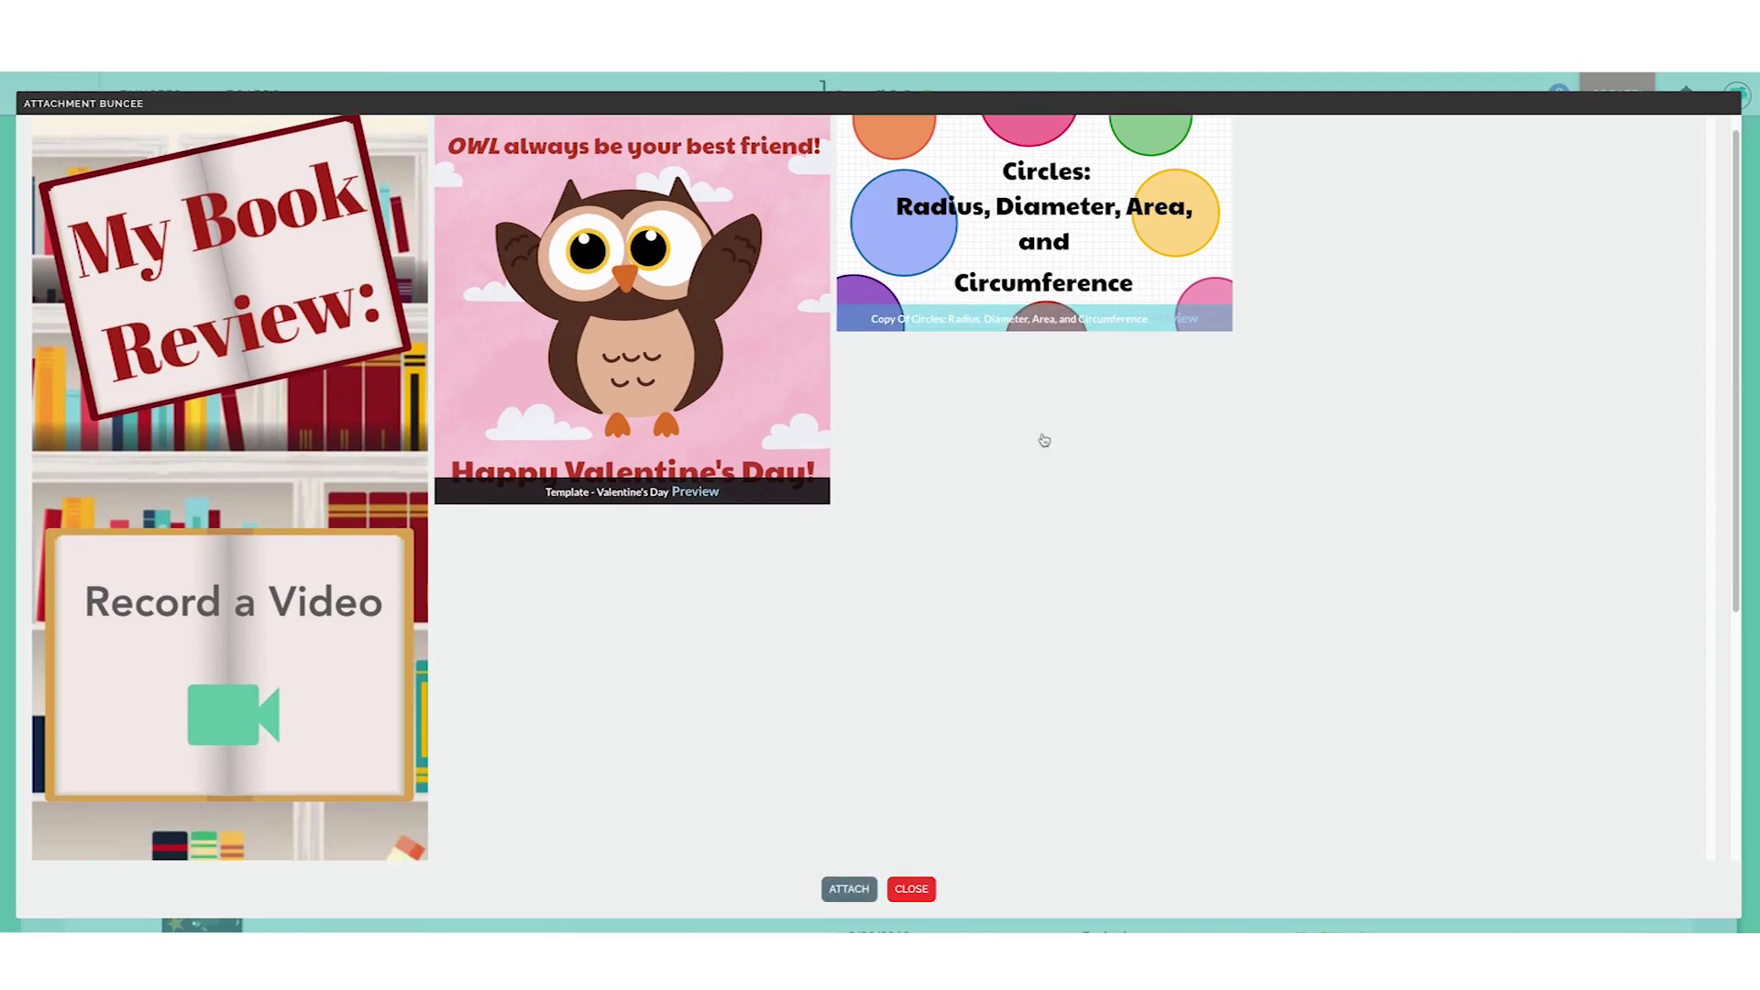
scroll(899, 739, down, 1)
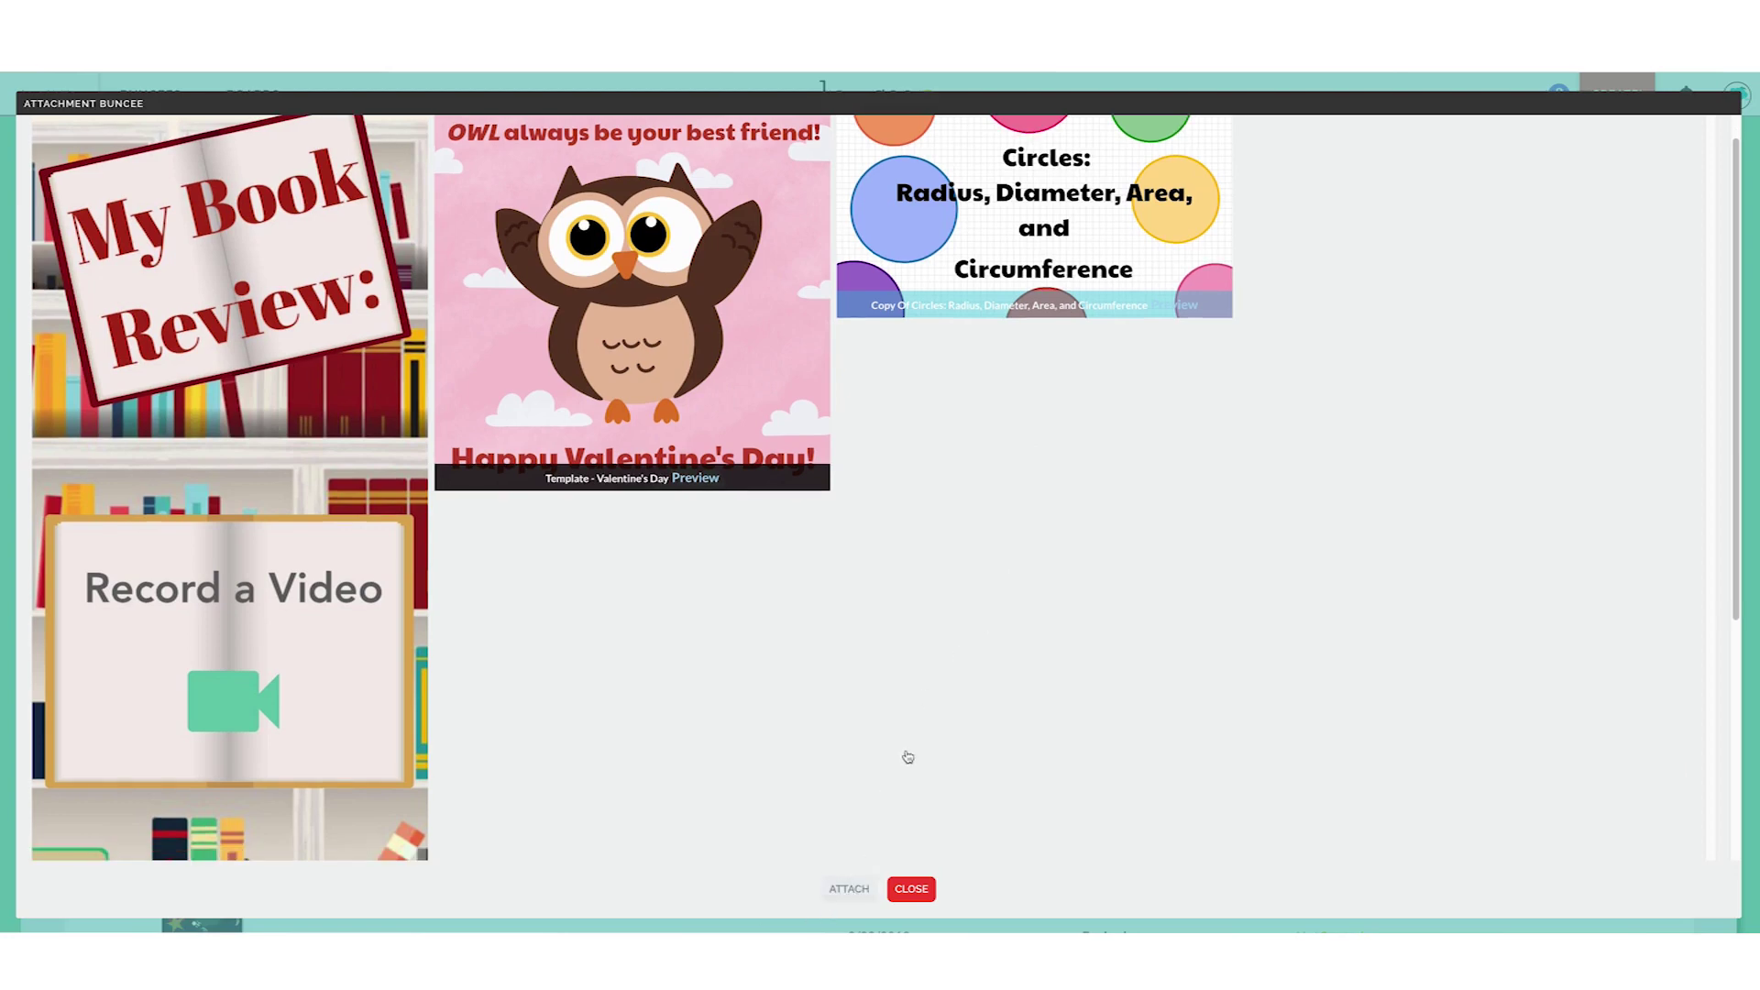
click(850, 889)
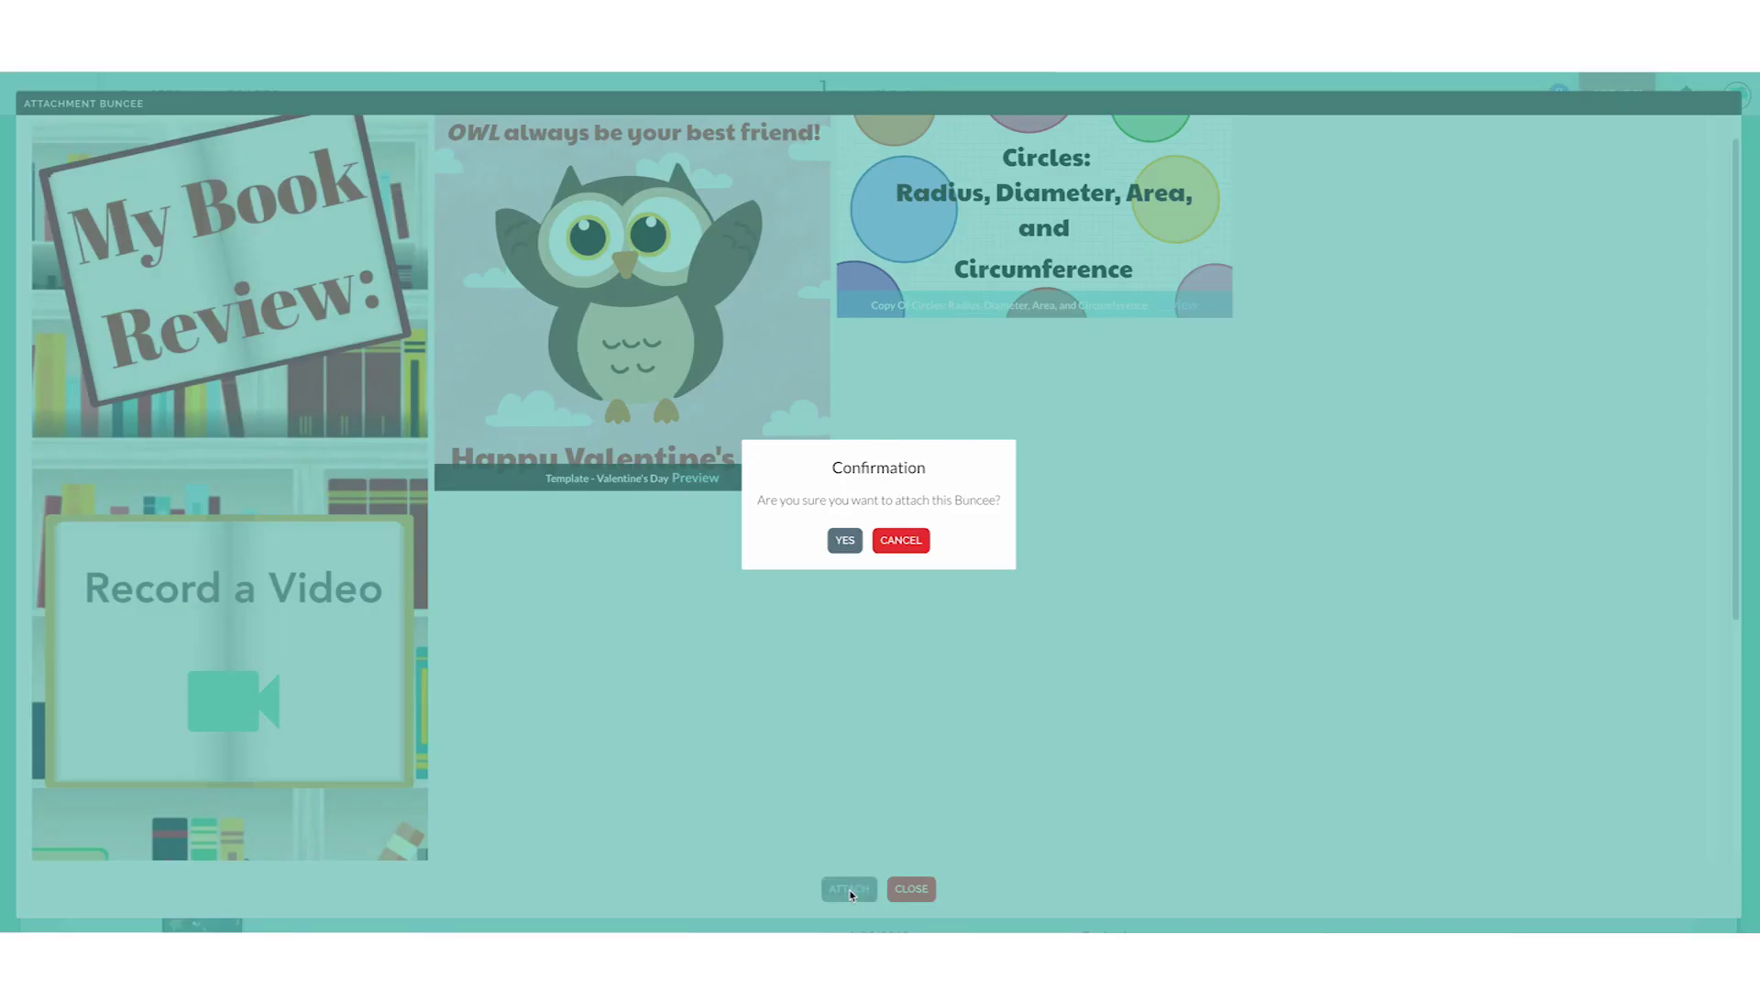
click(850, 540)
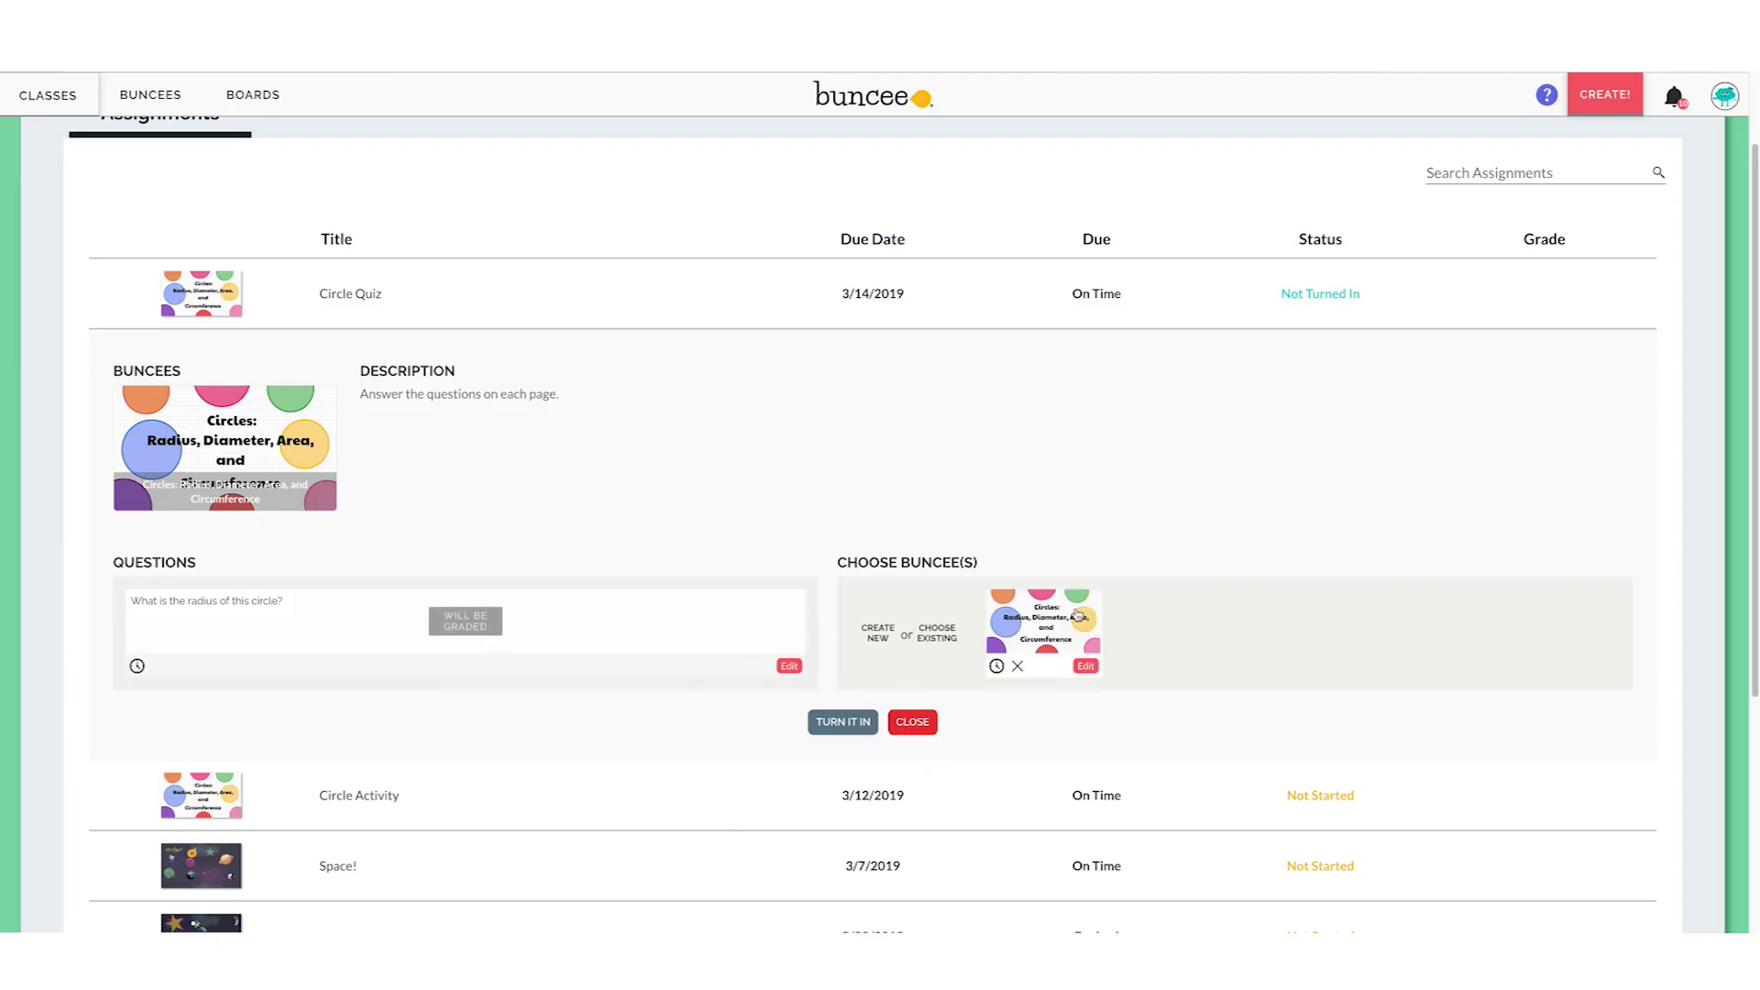
Turn in the Circle Quiz assignment, confirming with YES
click(820, 722)
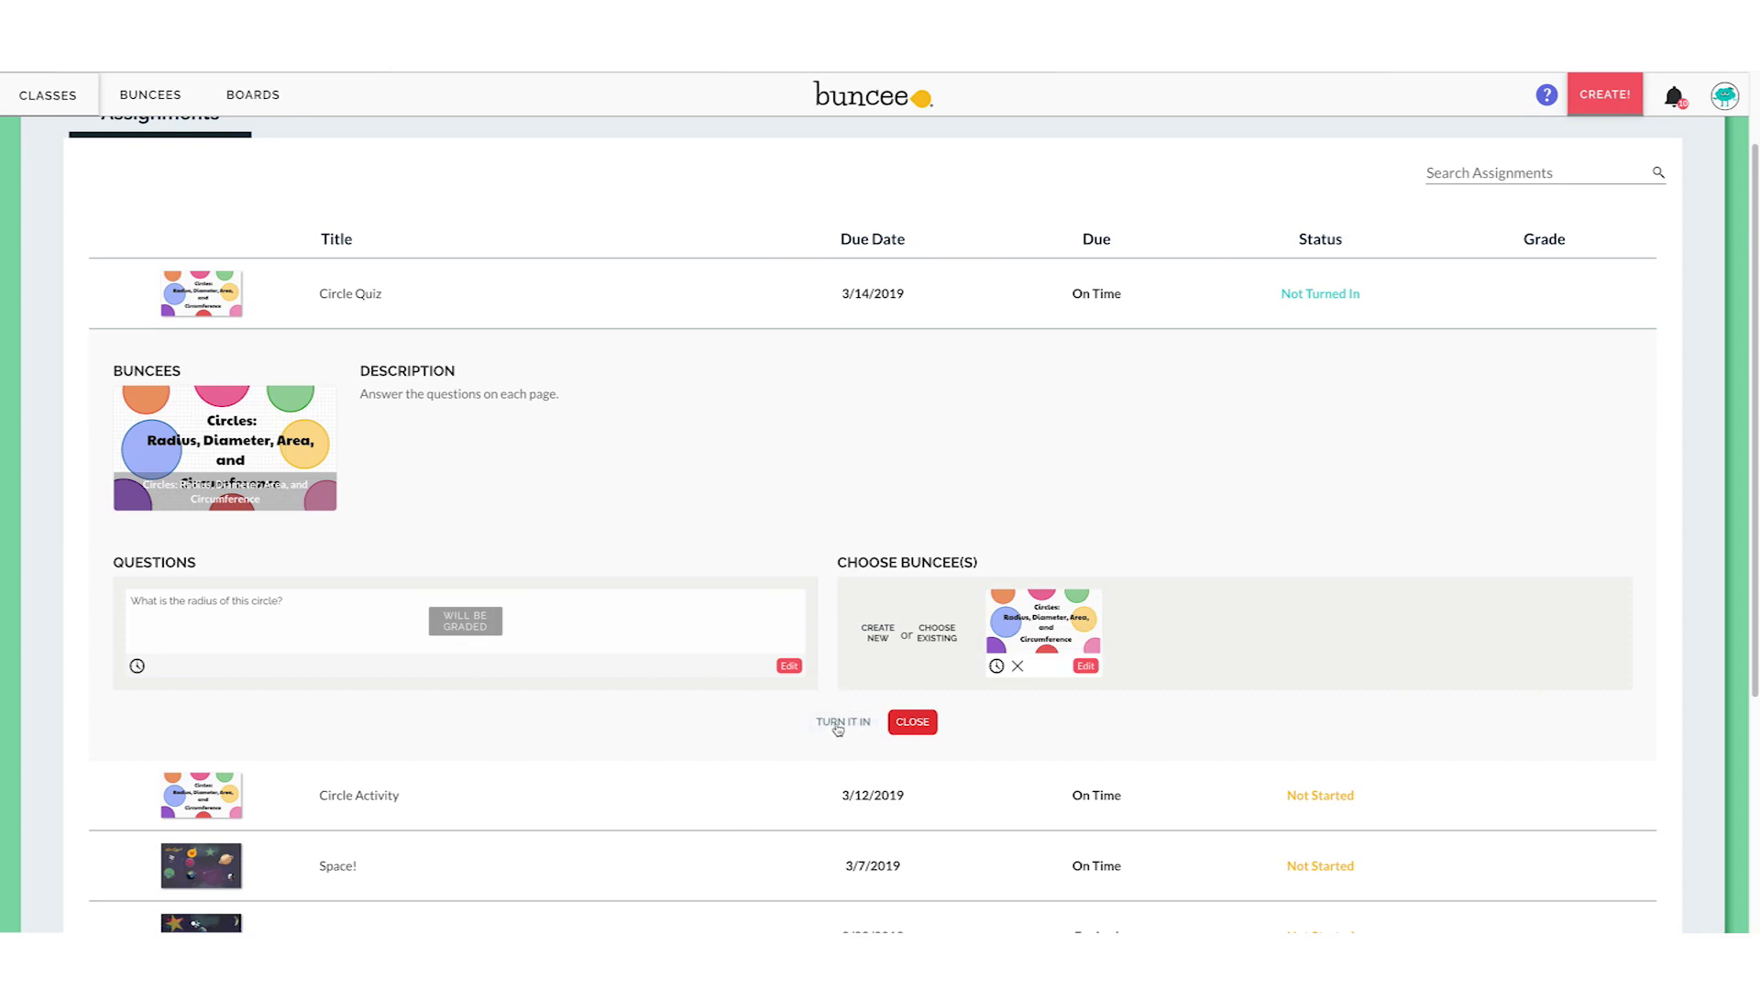
click(837, 725)
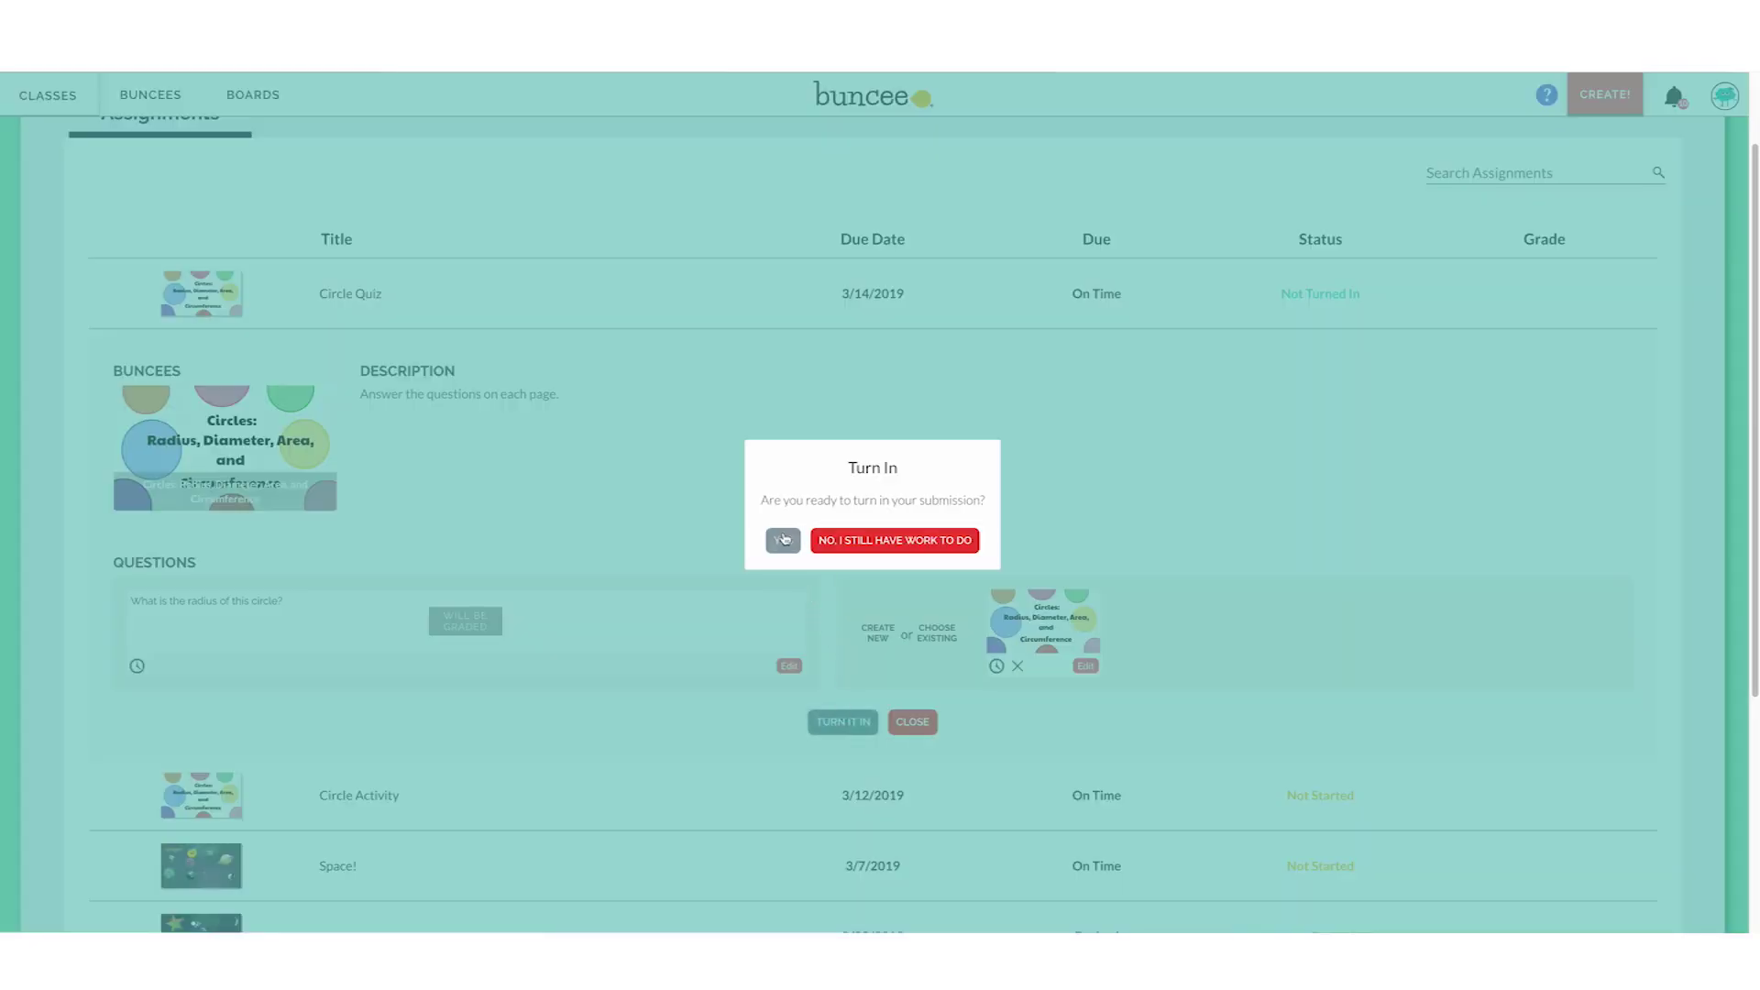
click(784, 542)
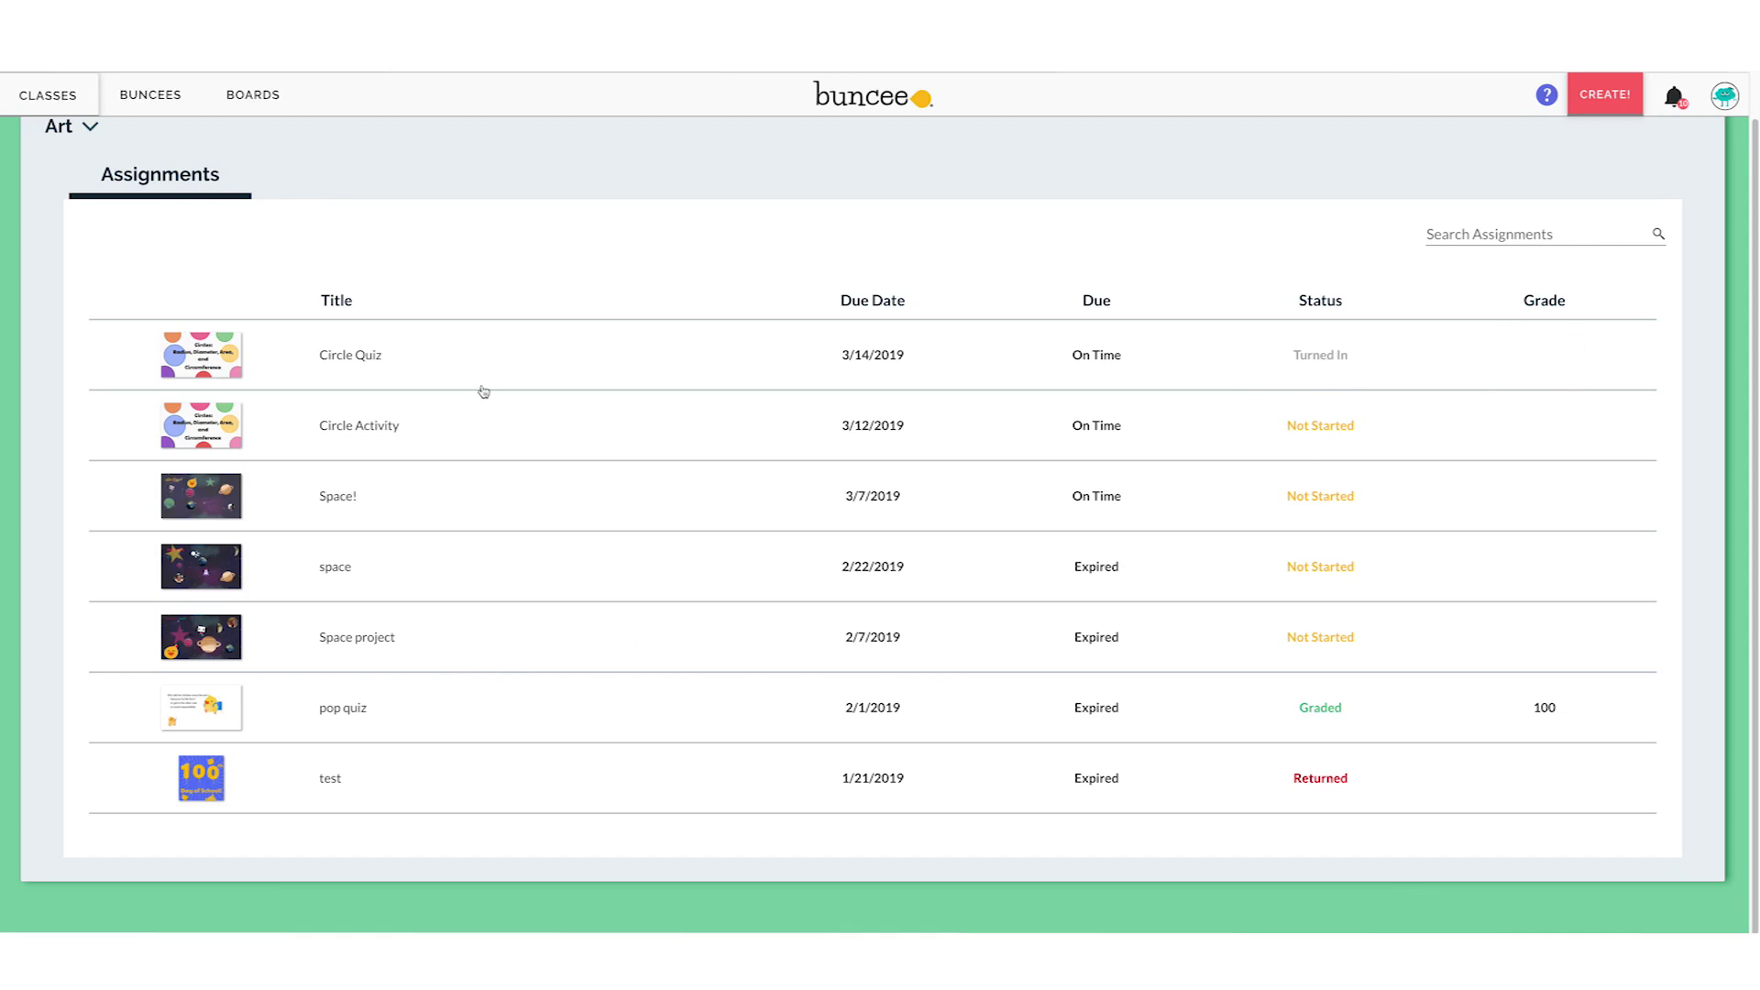
Choose See All from the Art class dropdown to show the Art and Class B cards
scroll(479, 393, up, 1)
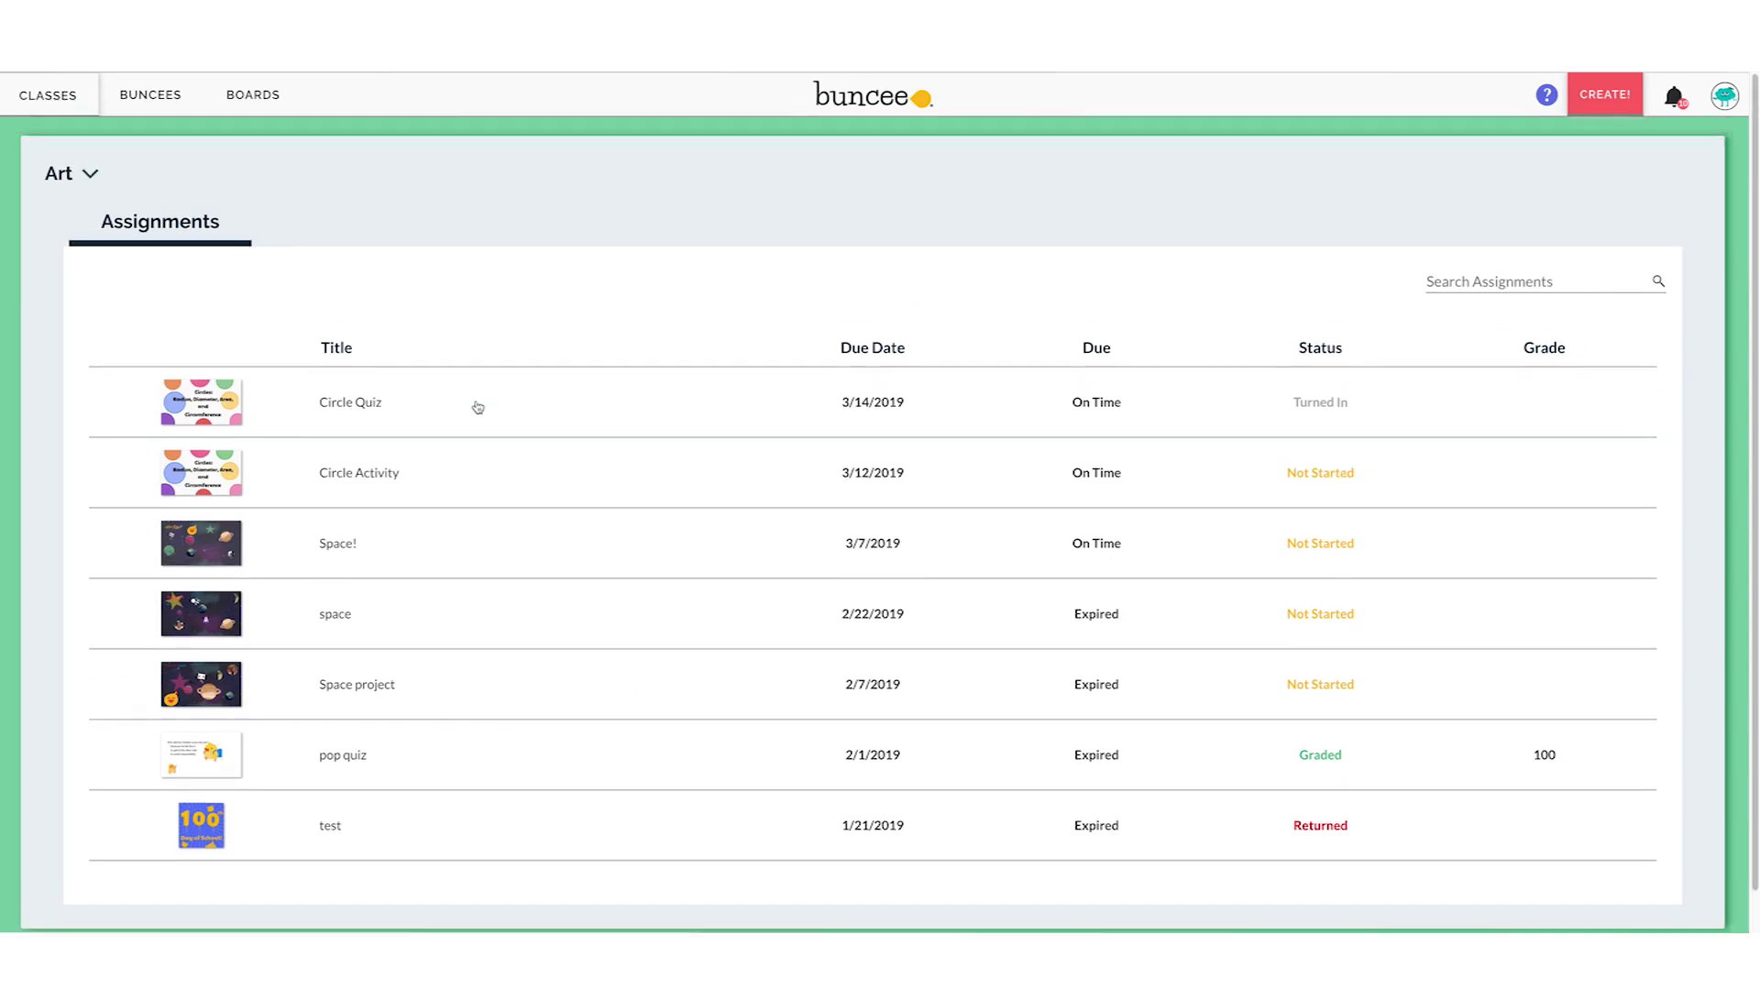
click(88, 174)
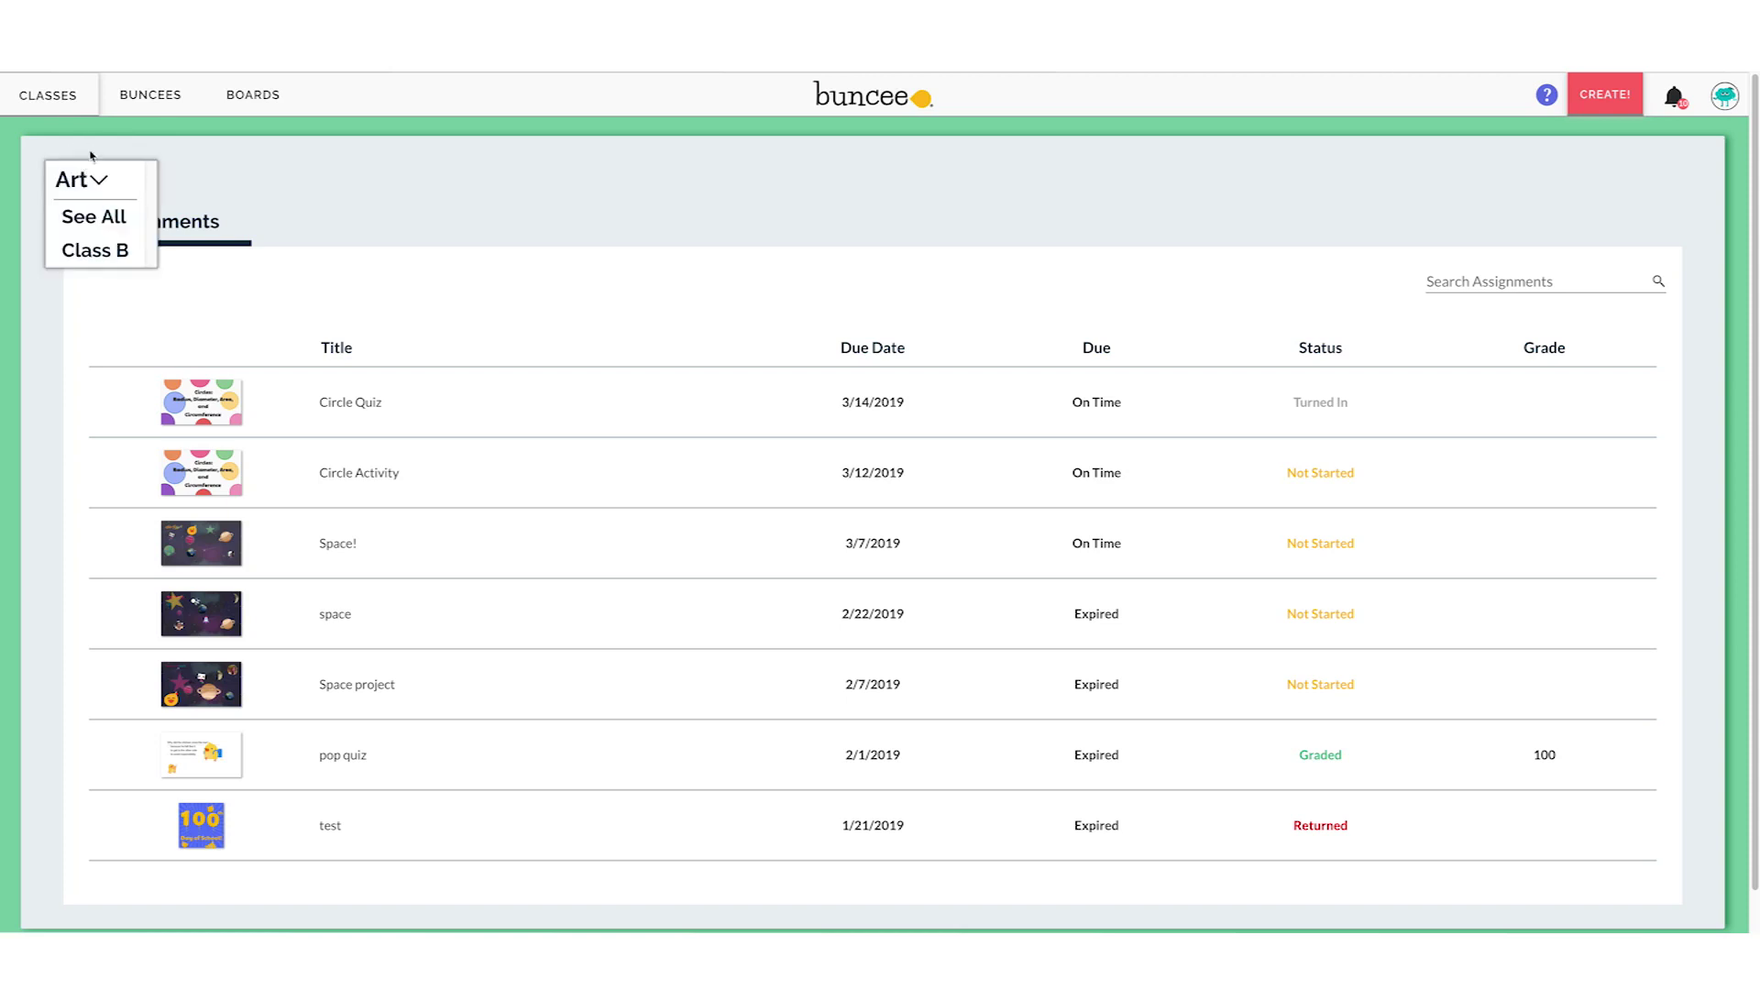
click(57, 103)
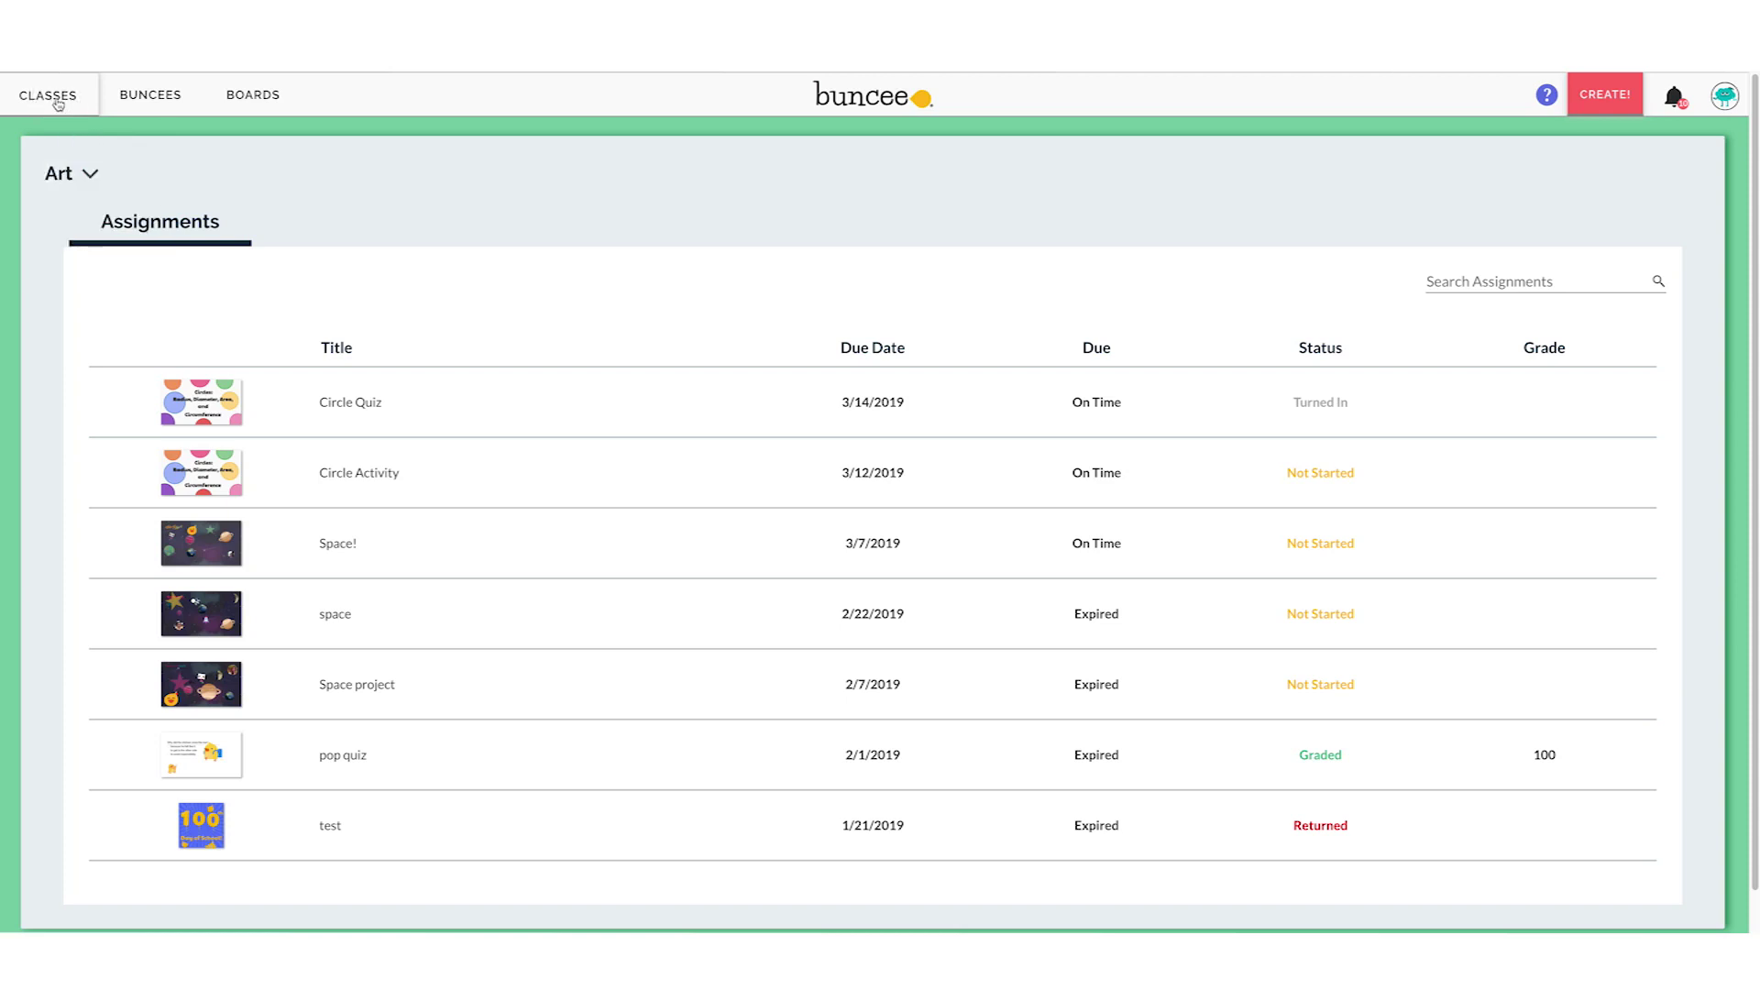
click(59, 173)
click(92, 220)
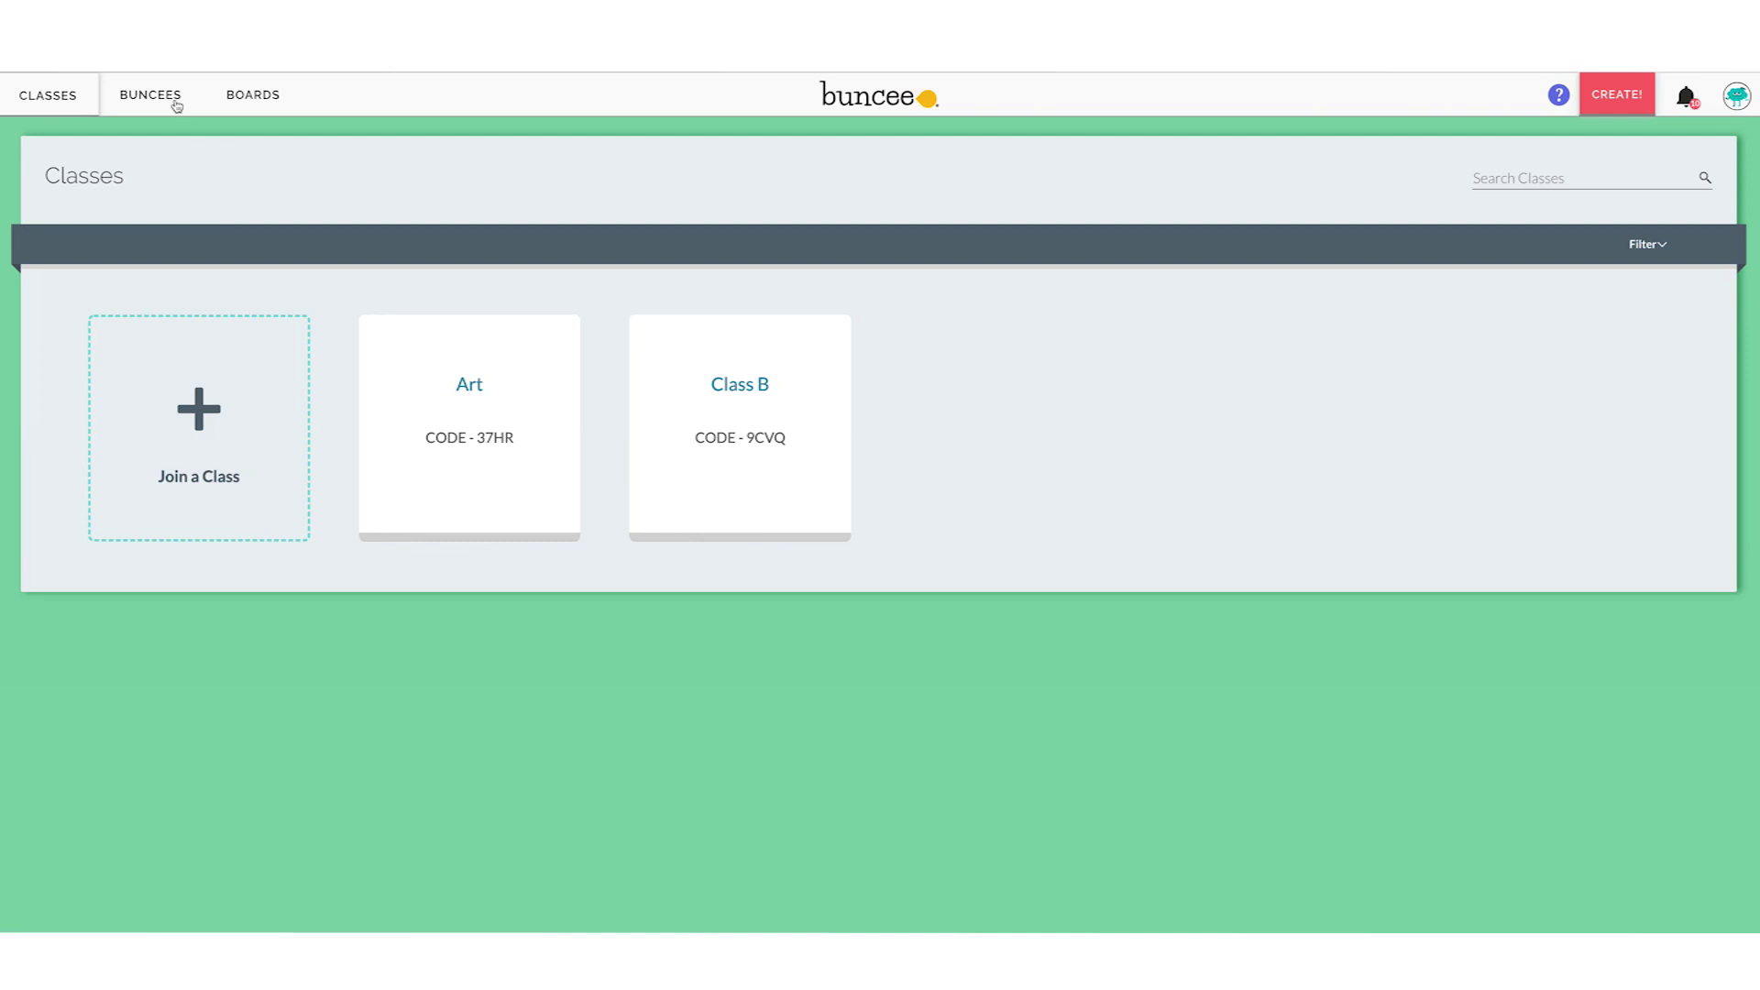
Browse My Buncees and Shared With Me, then open the empty Boards page
click(176, 103)
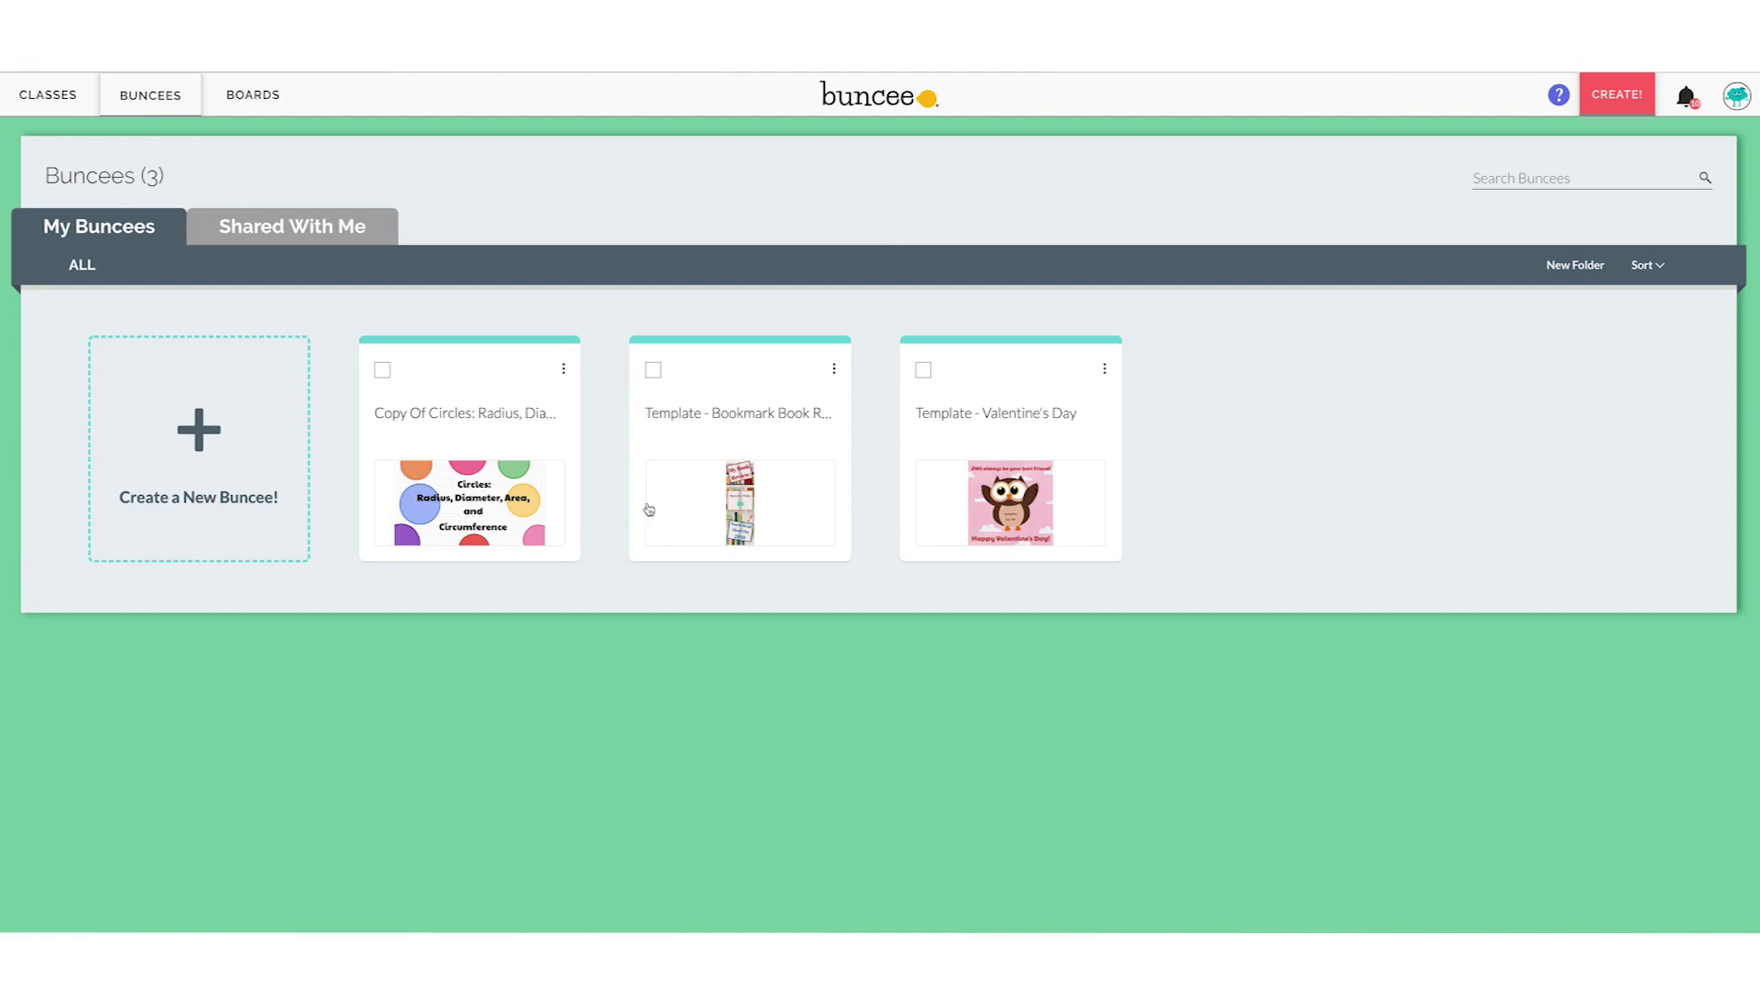
click(226, 229)
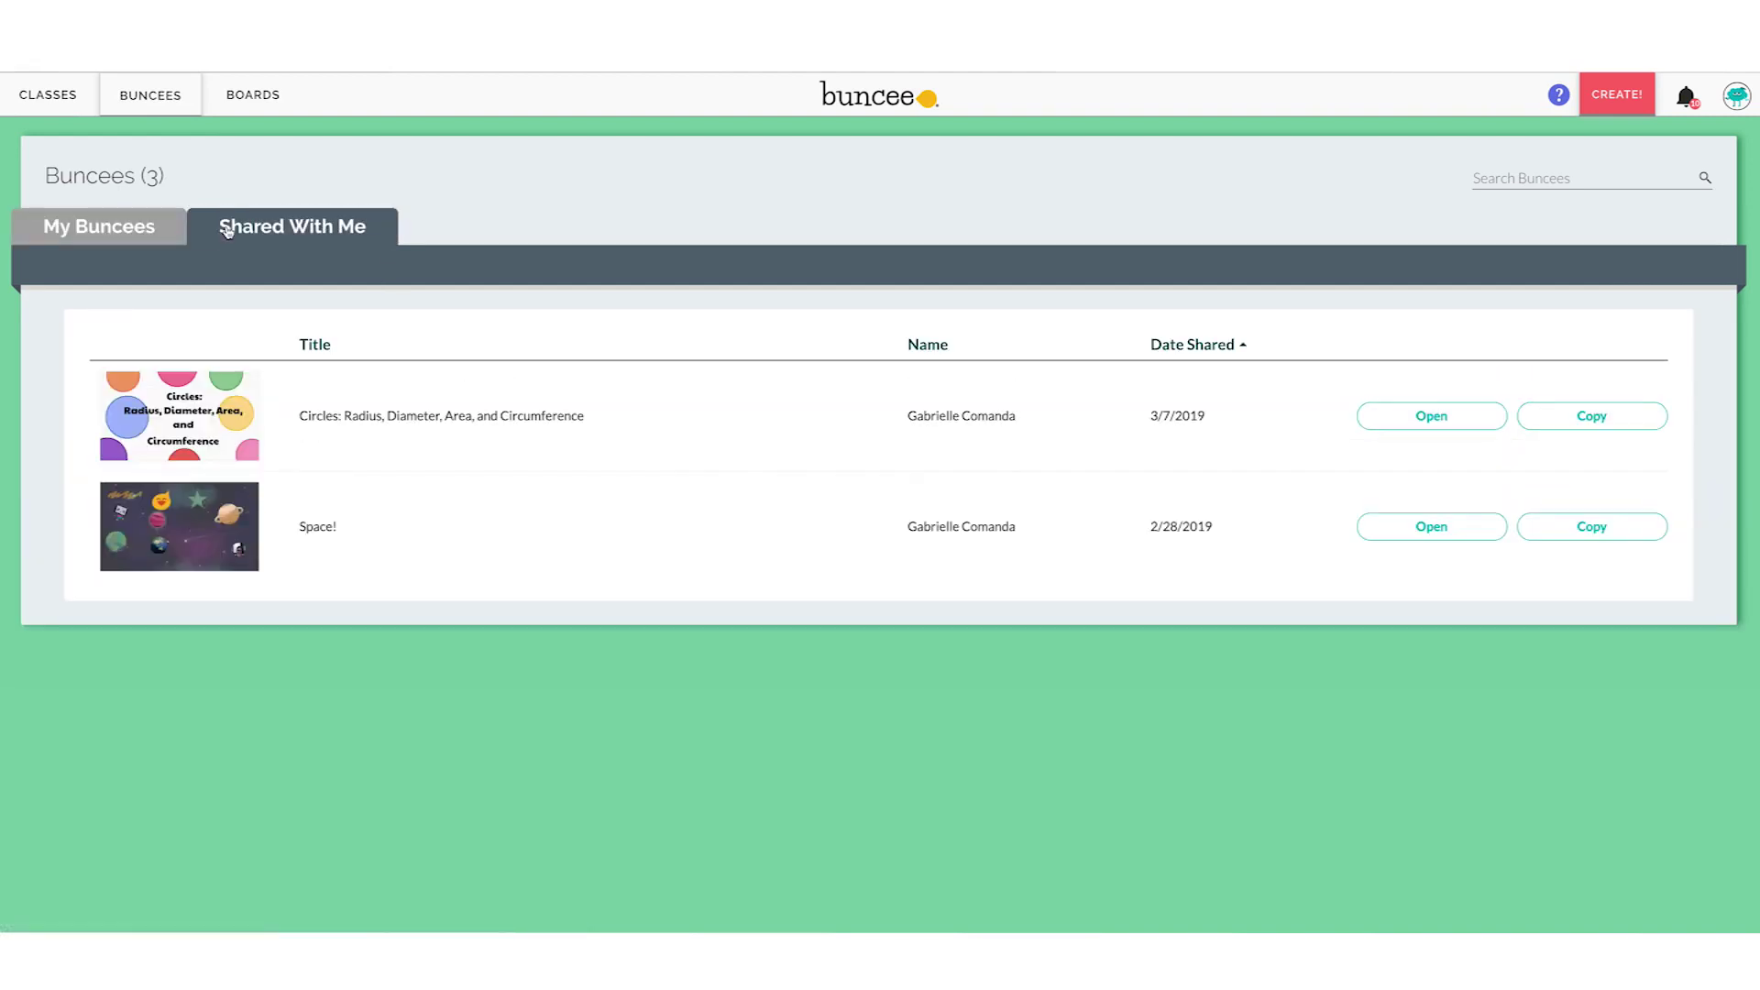
click(114, 220)
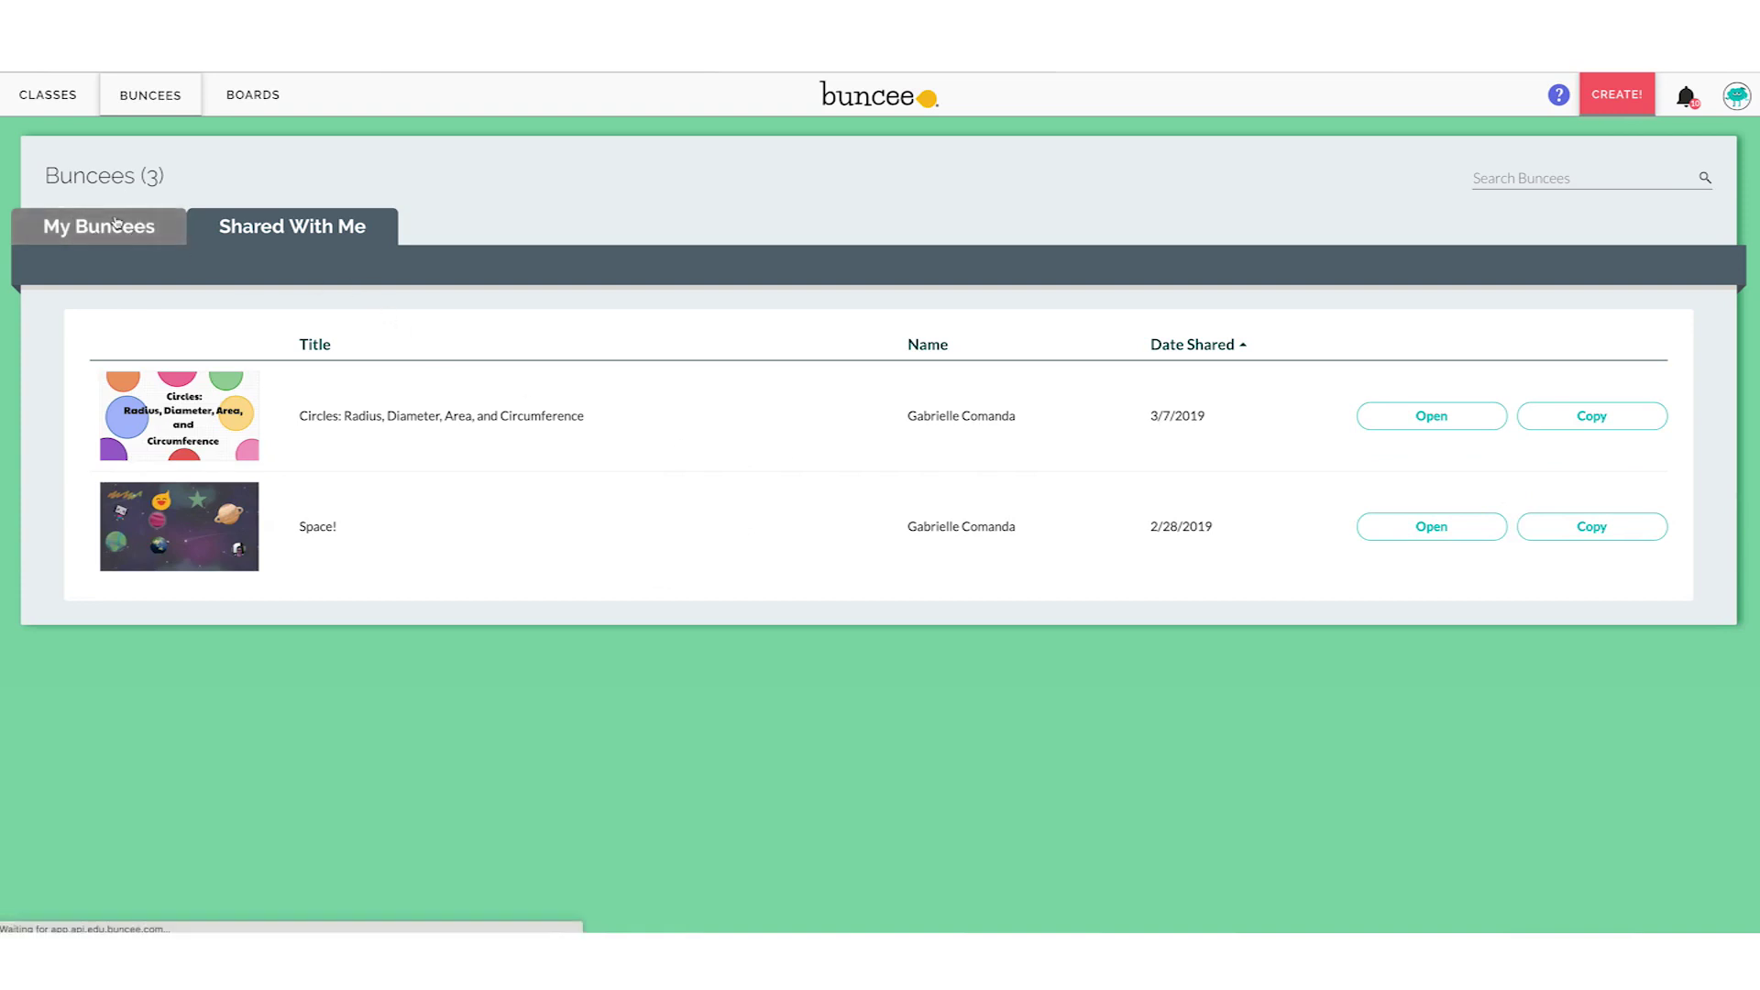
click(240, 91)
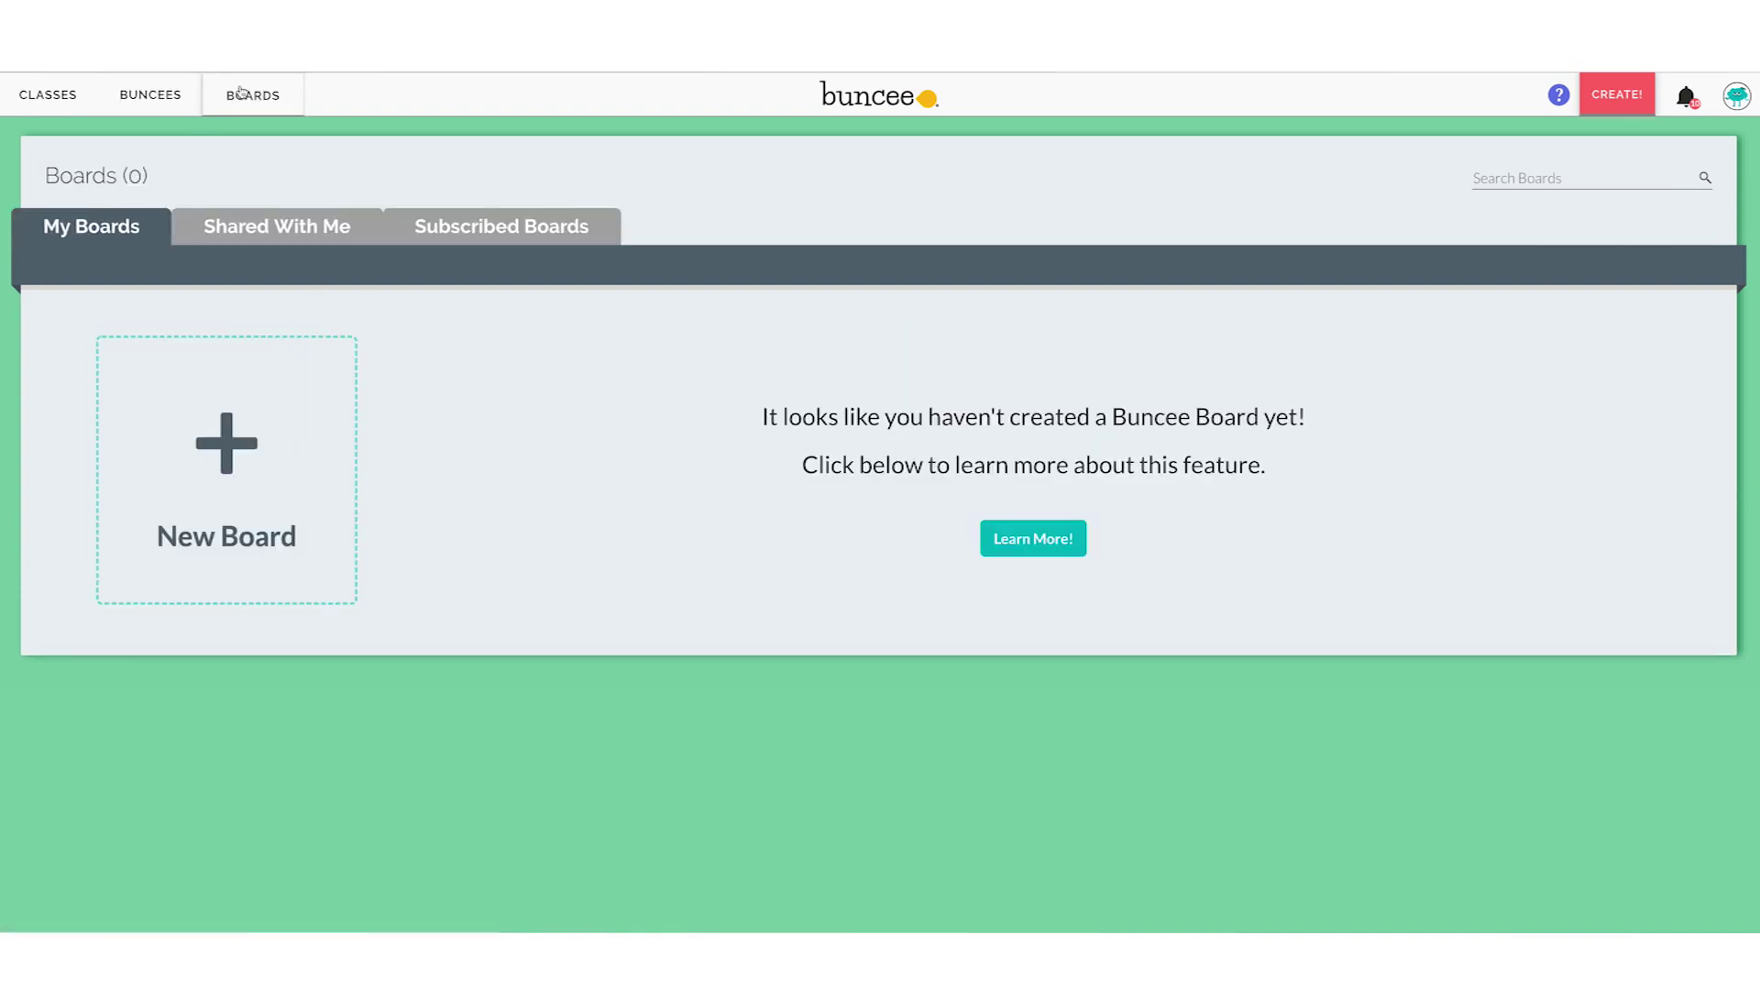
View Shared With Me and Subscribed Boards, then return to the My Buncees list
click(309, 235)
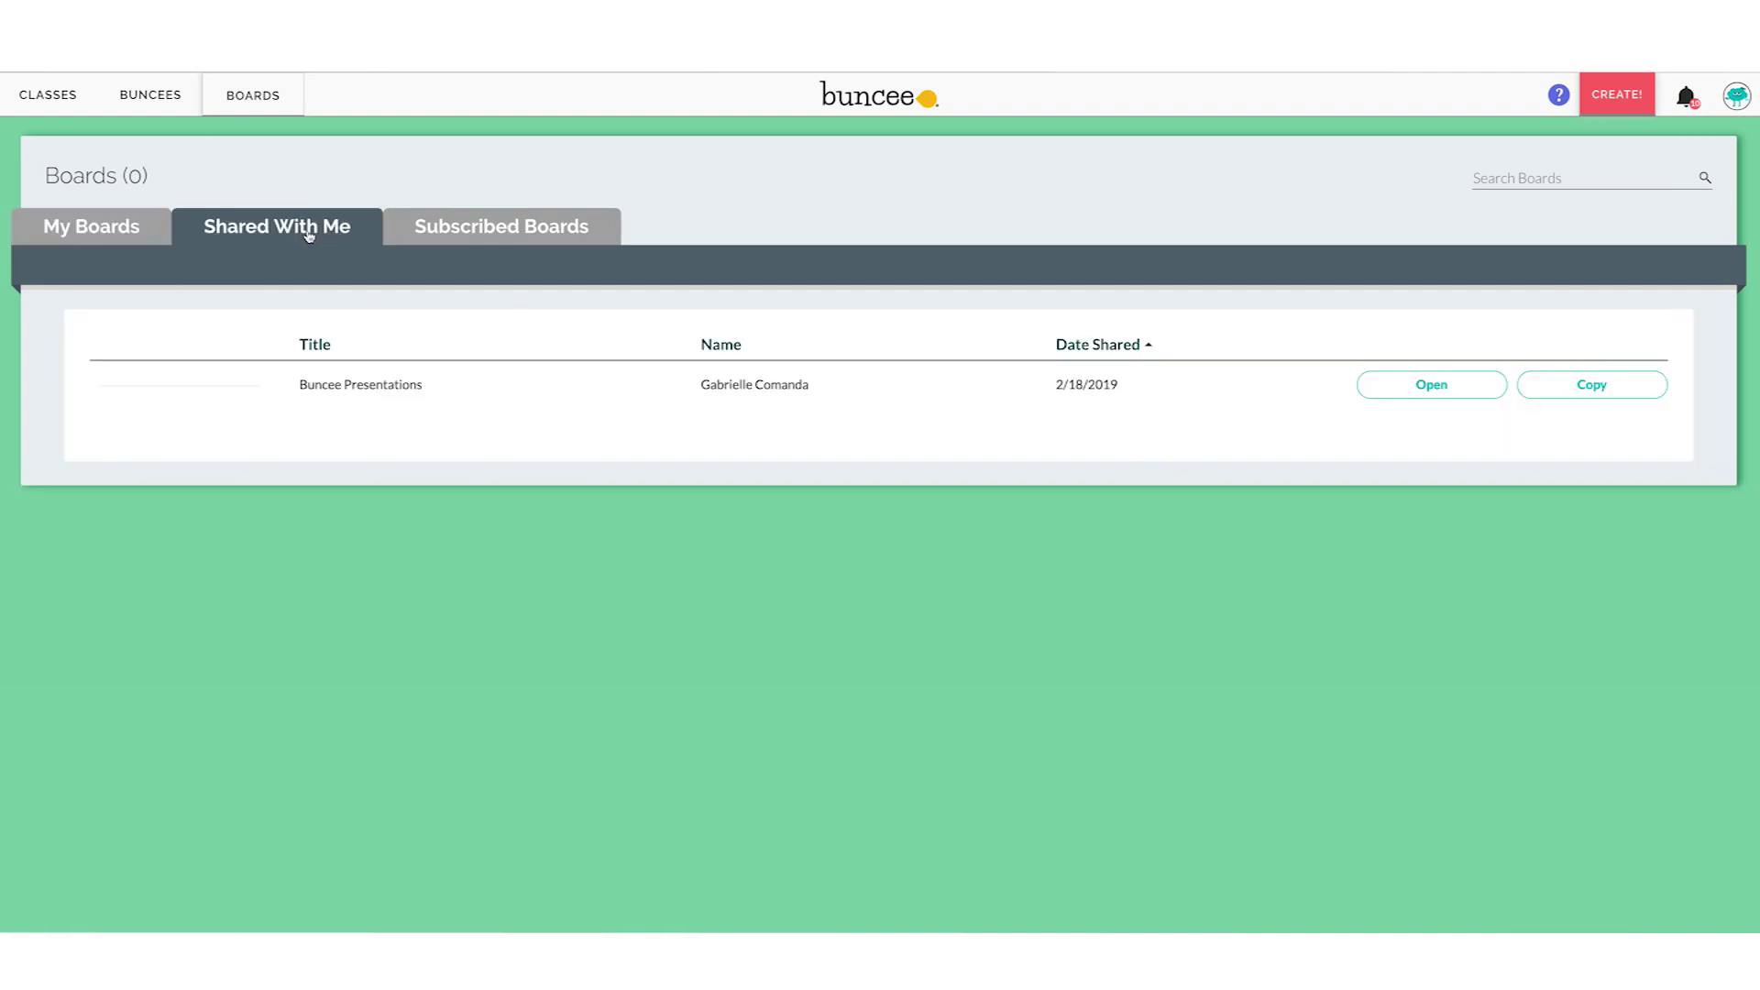
click(433, 235)
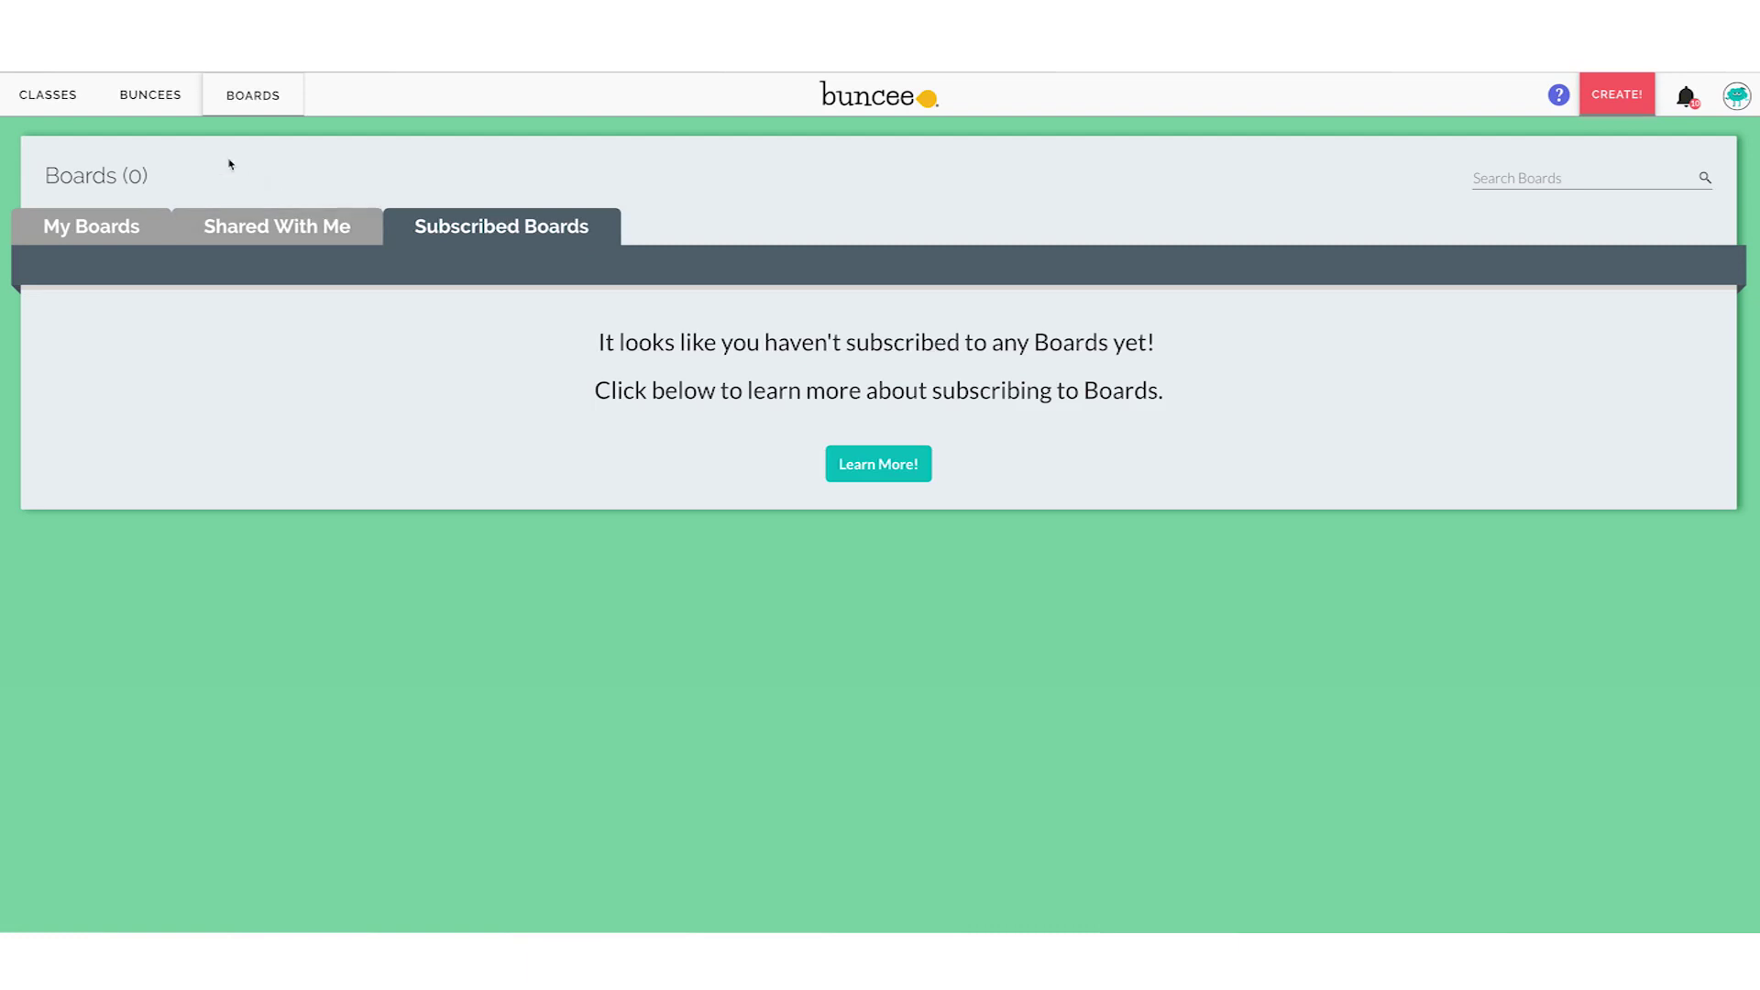
click(170, 103)
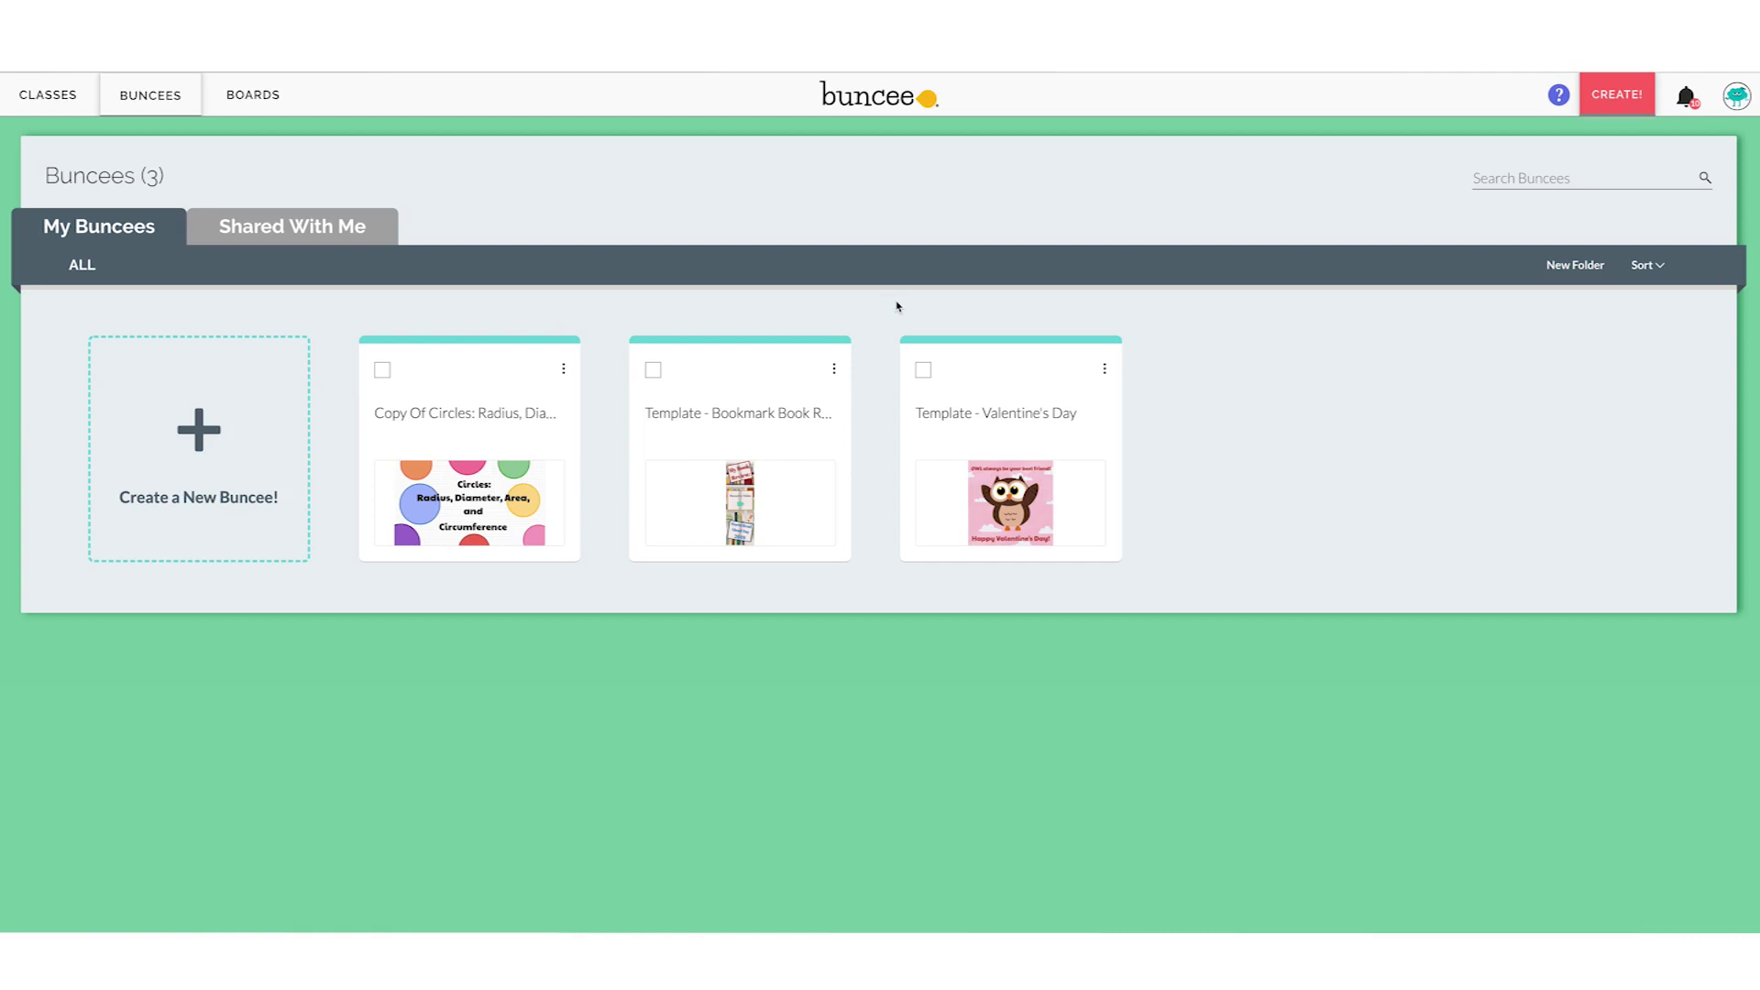
Go to Classes and open the Art class, where Circle Quiz shows Turned In
click(46, 101)
click(526, 413)
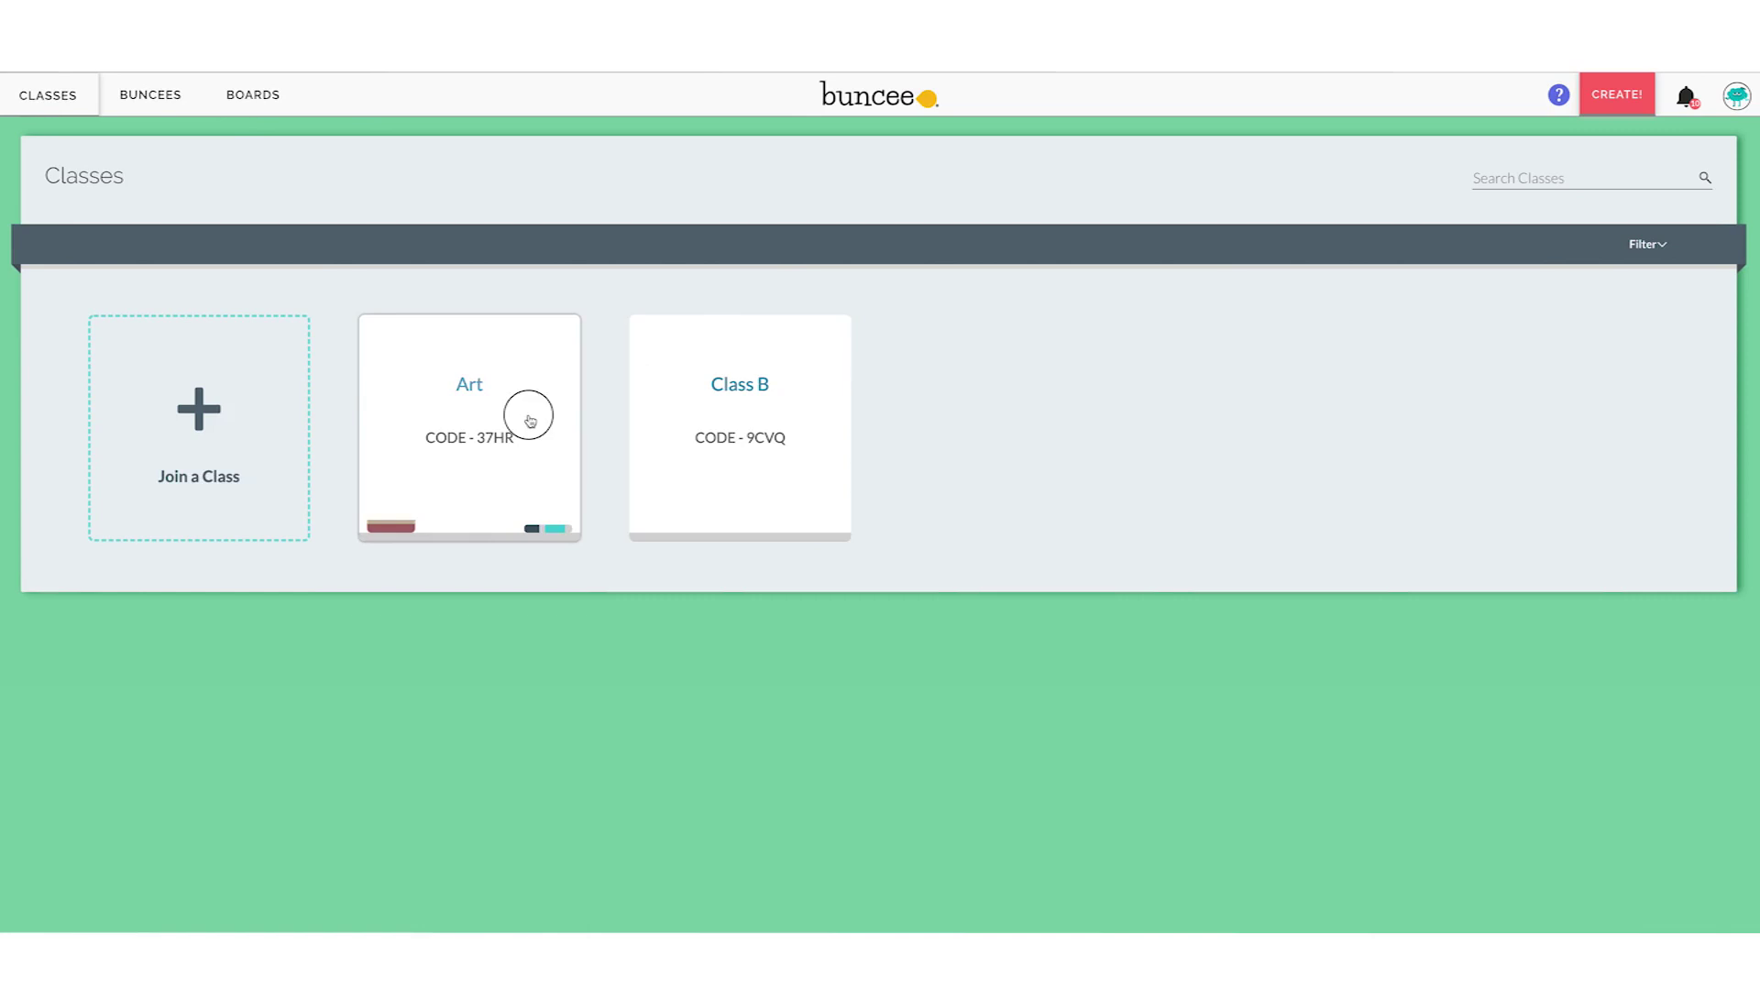
scroll(608, 688, down, 1)
scroll(617, 668, up, 1)
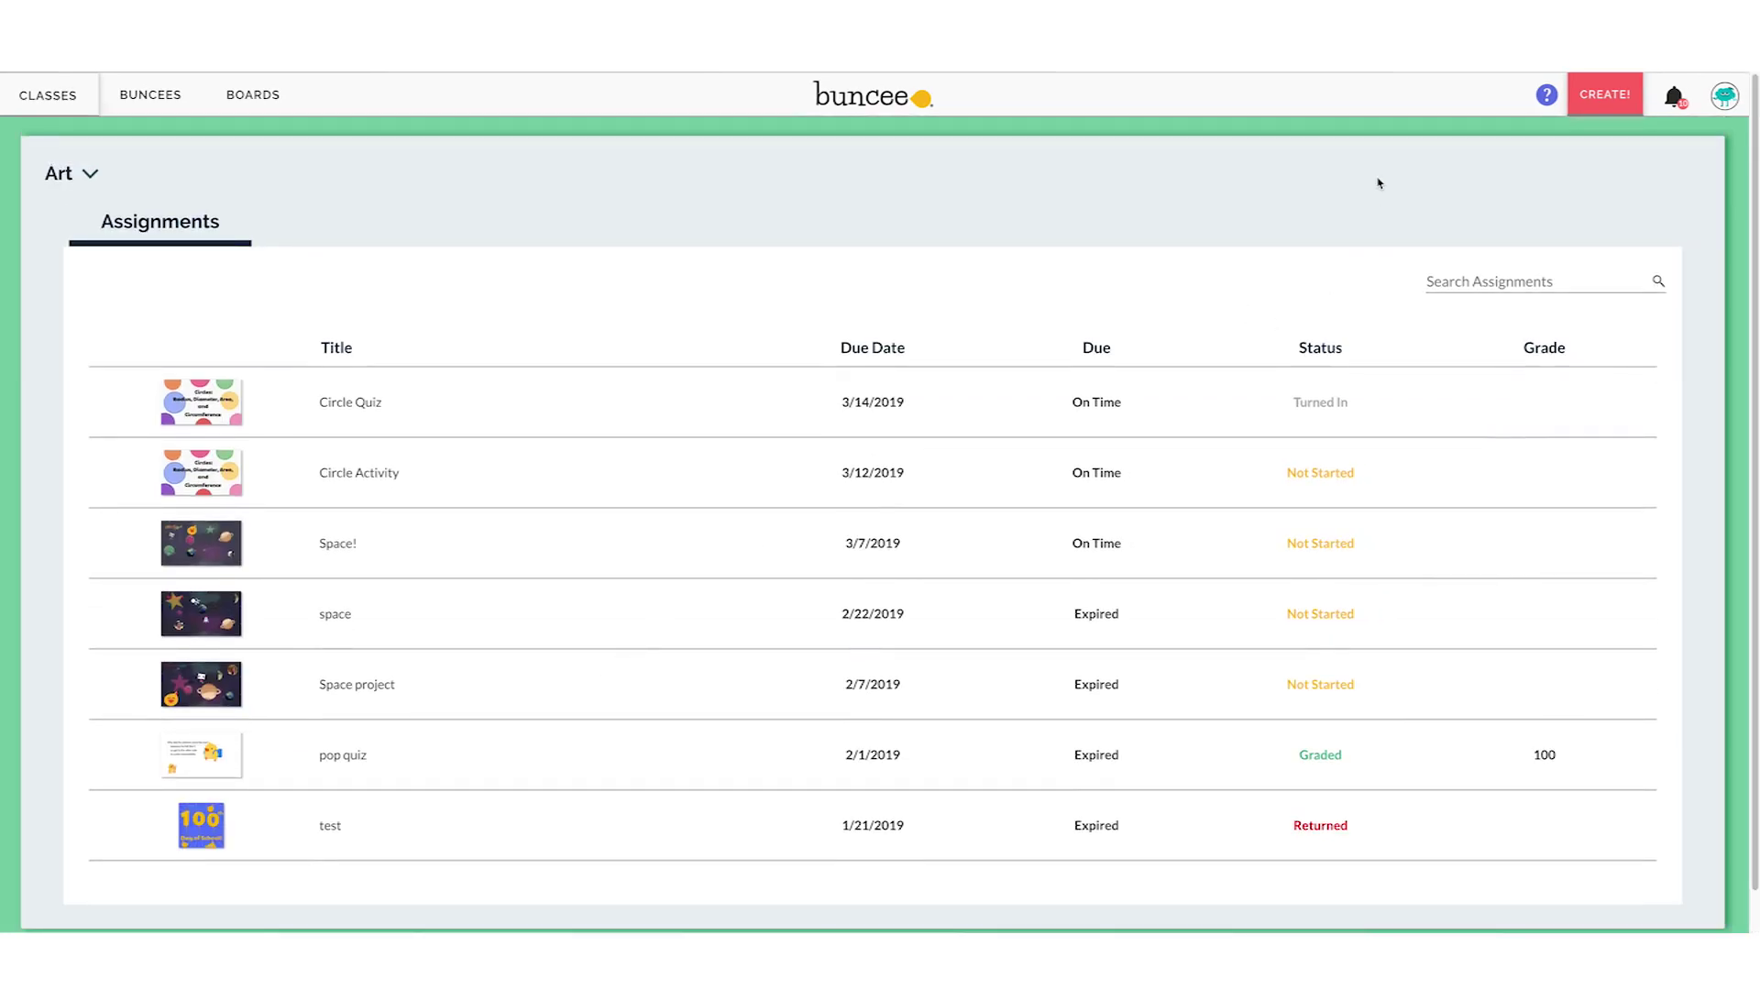